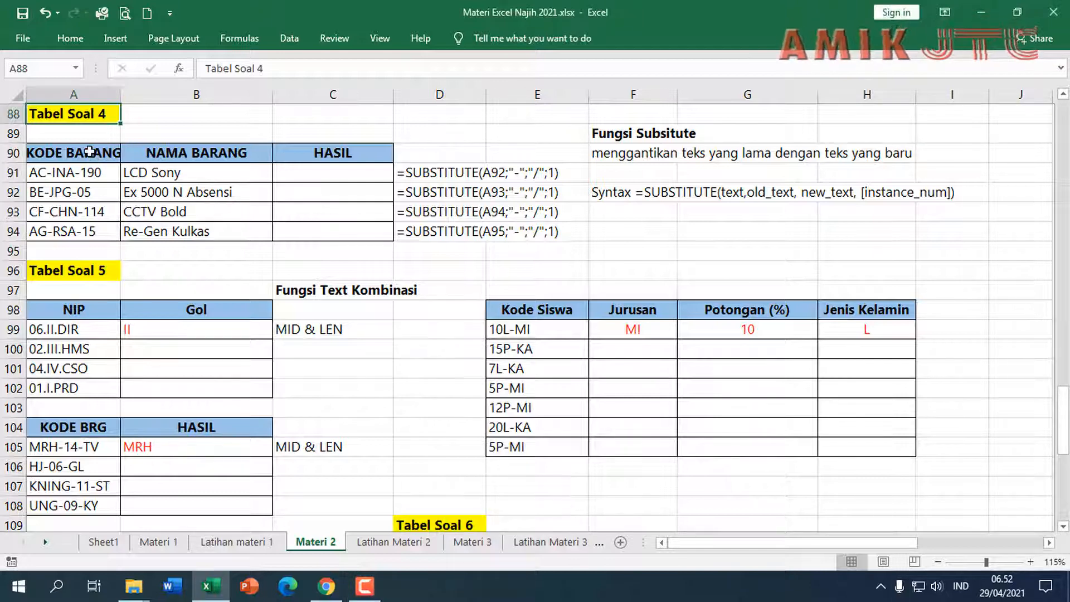
Step: Look over the exercise tables from Tabel Soal 4 to Tabel Soal 7 and the SUBSTITUTE syntax note beside Tabel Soal 4
left_click(107, 271)
scroll(184, 329, "down", 2)
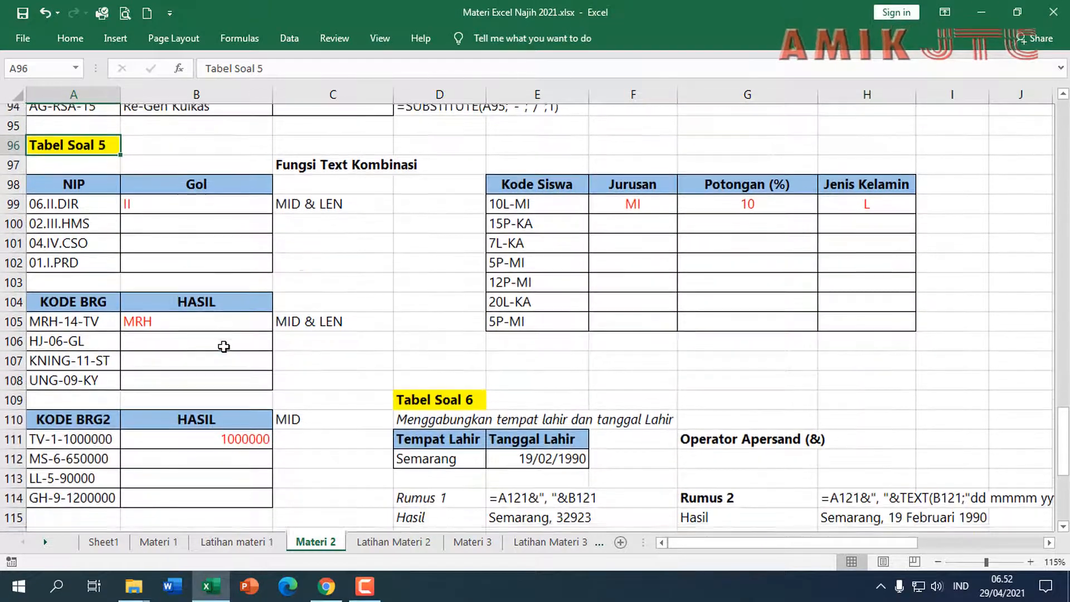
scroll(224, 346, "down", 1)
scroll(429, 252, "down", 2)
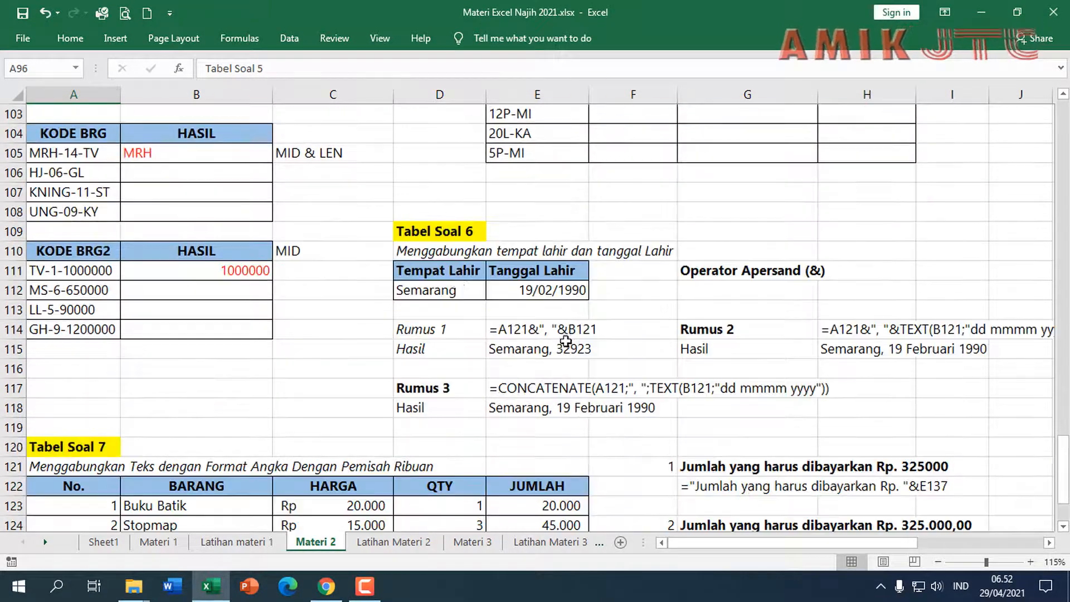
scroll(429, 253, "down", 2)
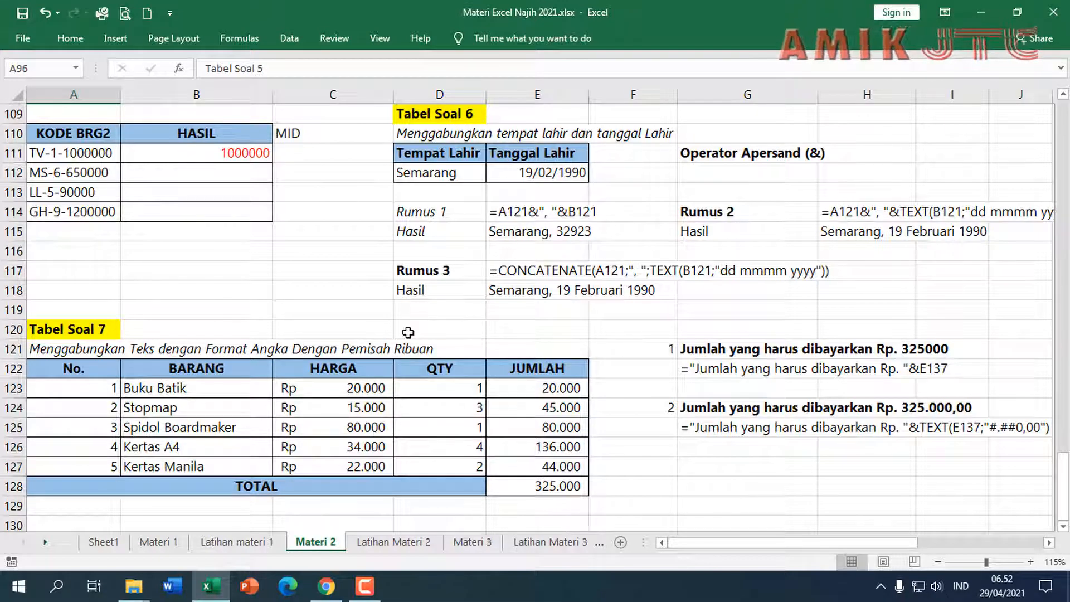
scroll(408, 333, "up", 4)
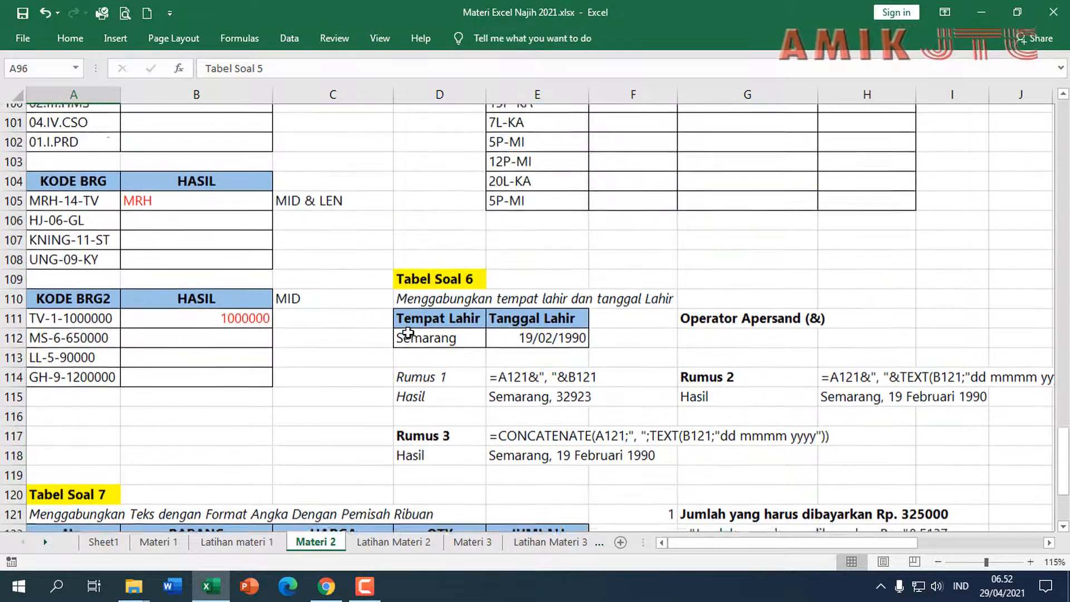
scroll(408, 332, "up", 3)
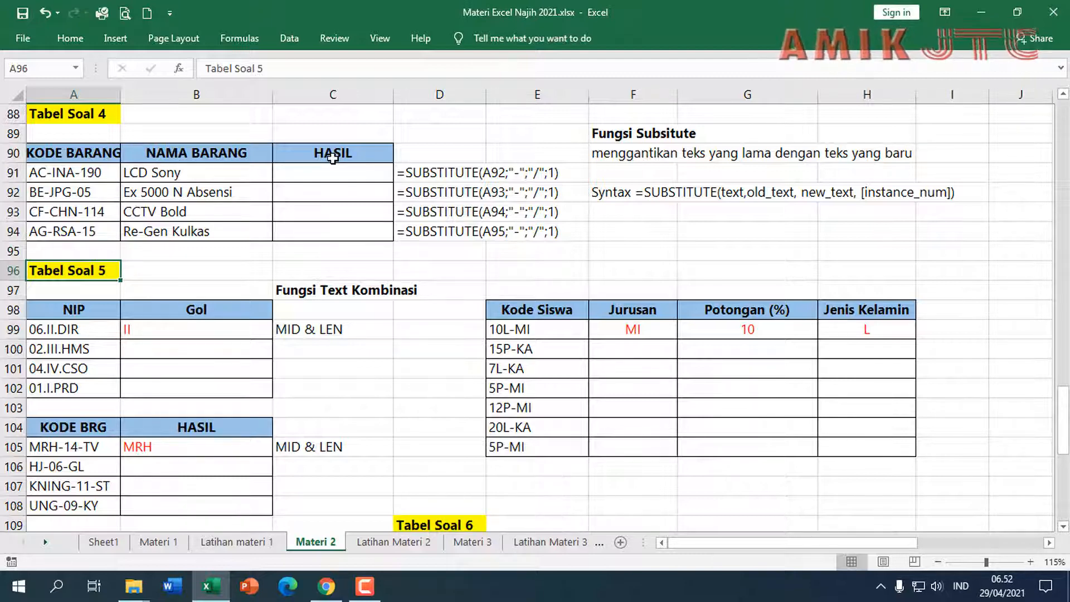
left_click_drag(67, 153, 335, 233)
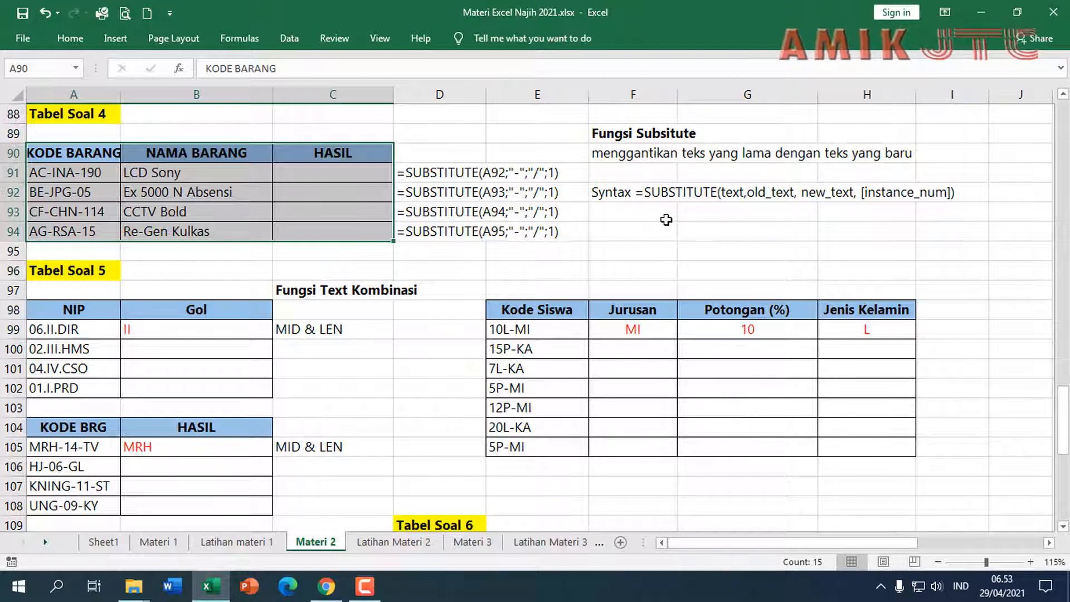
left_click(633, 196)
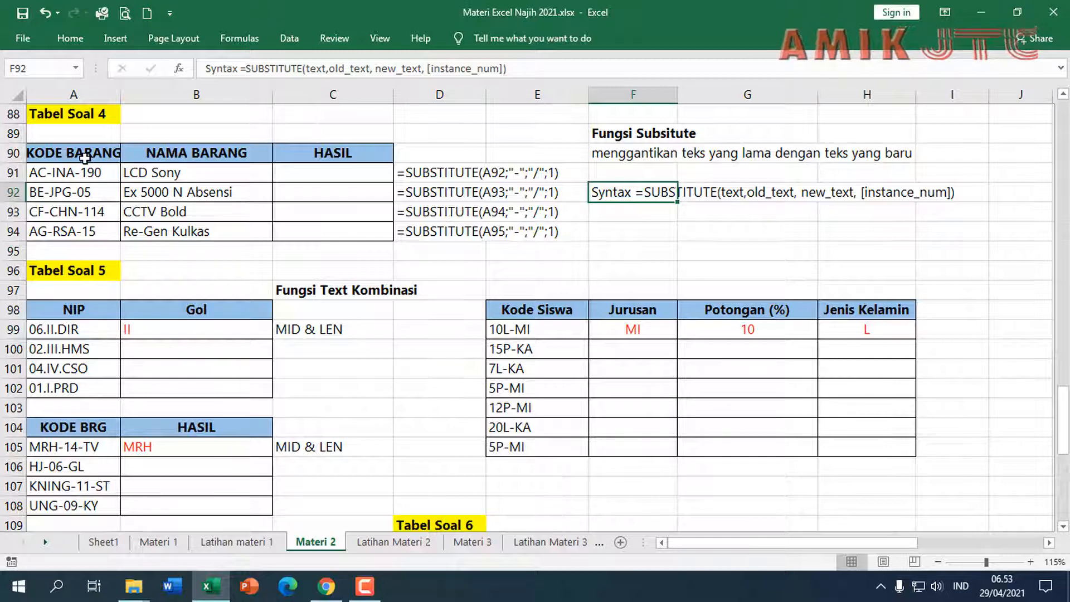
left_click(757, 191)
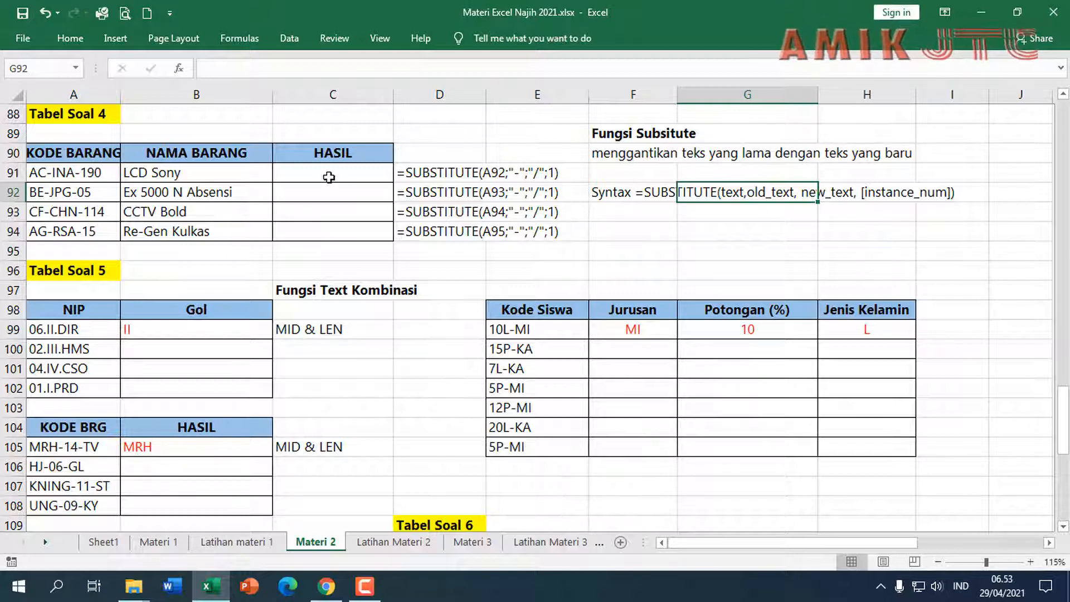
Step: Change the font colour of the HASIL cells C91:C94 in Tabel Soal 4 to red
left_click(350, 173)
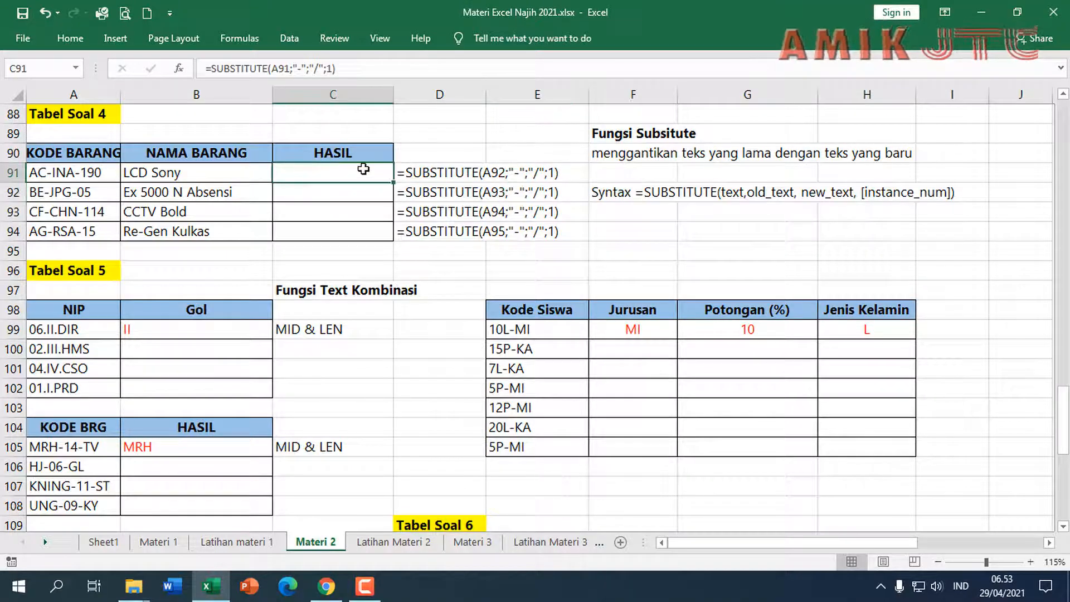
left_click_drag(350, 174, 359, 231)
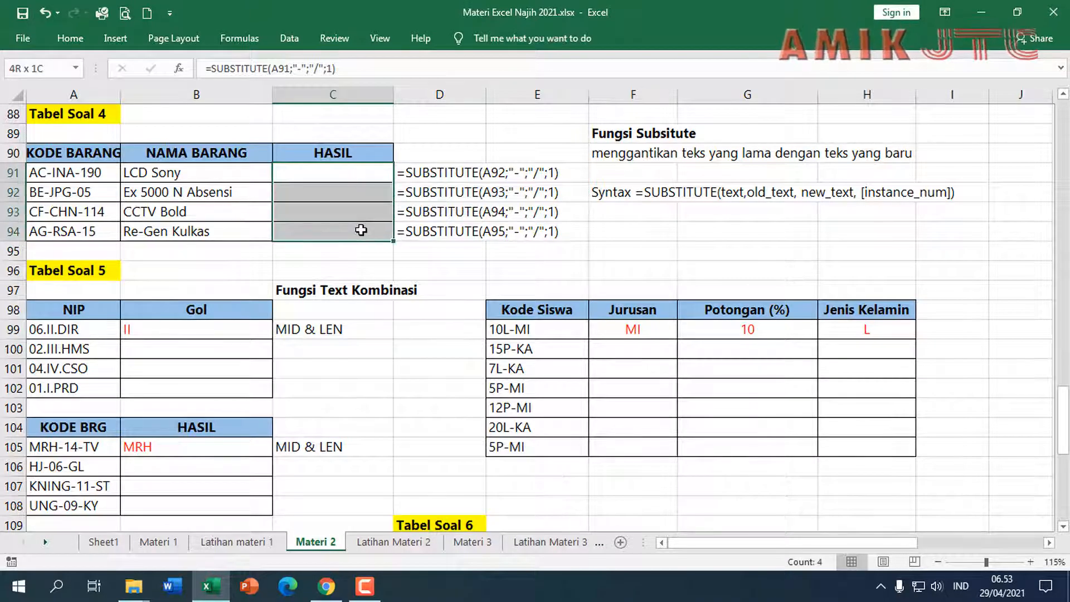
right_click(361, 231)
left_click(452, 189)
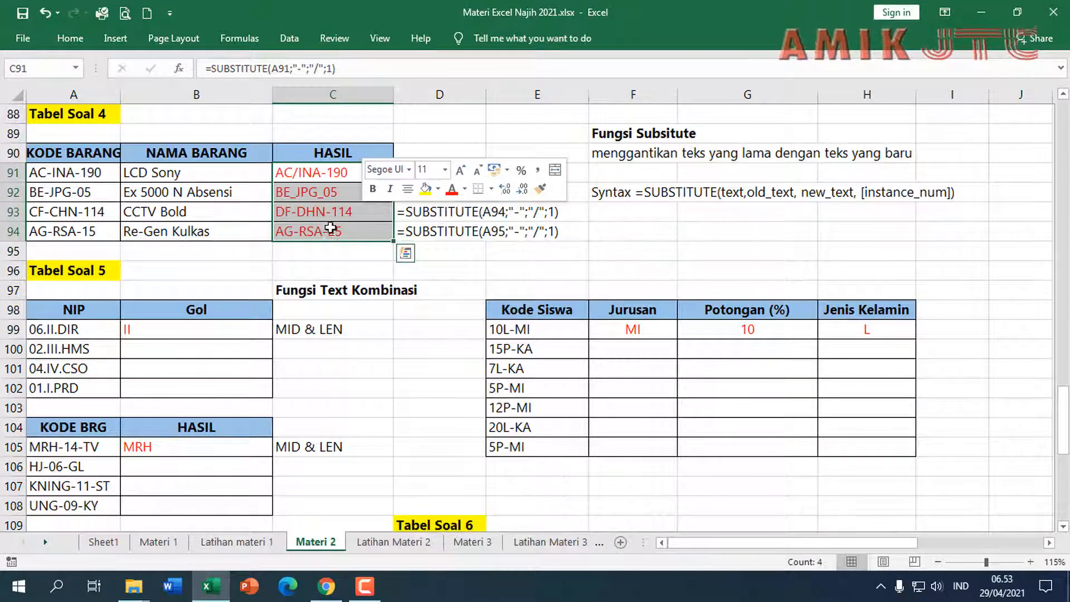
left_click(323, 231)
left_click(313, 173)
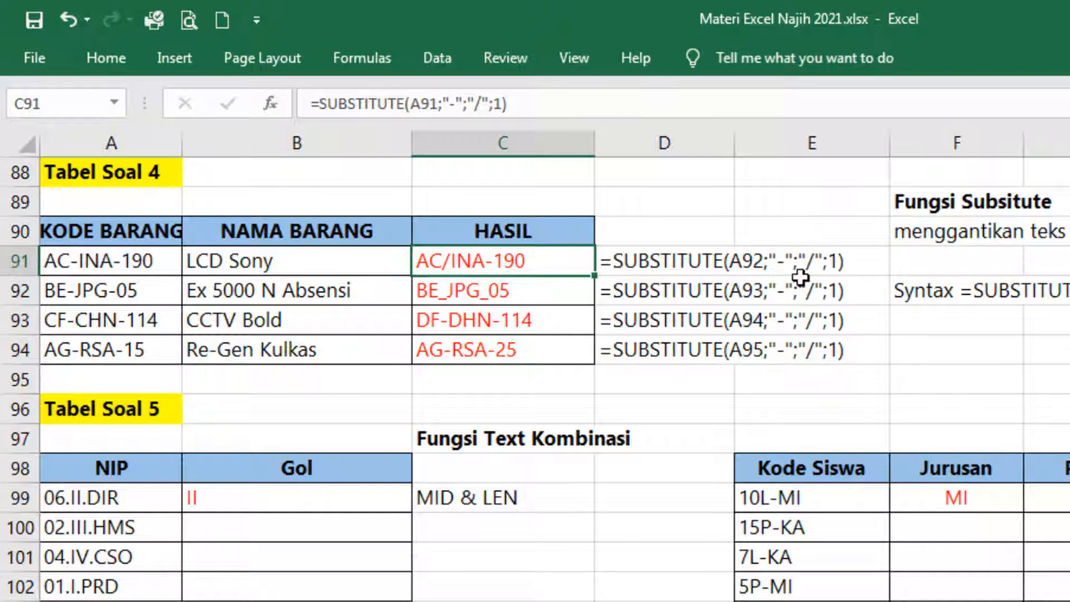
Step: Examine each argument of the SUBSTITUTE formula in C91: the text reference, old text, new text and instance number
double_click(549, 265)
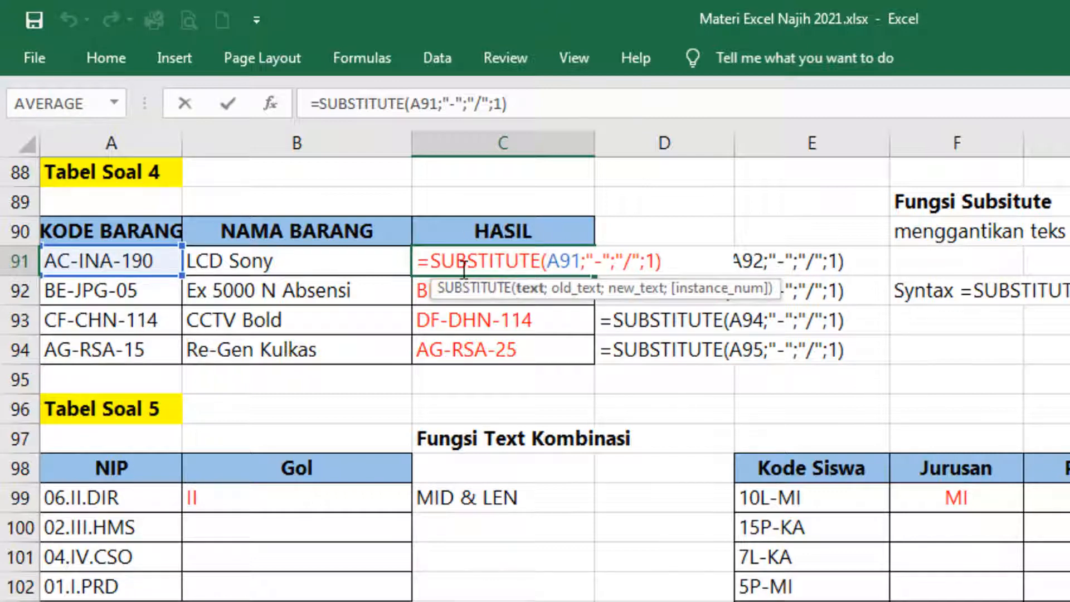
left_click(542, 261)
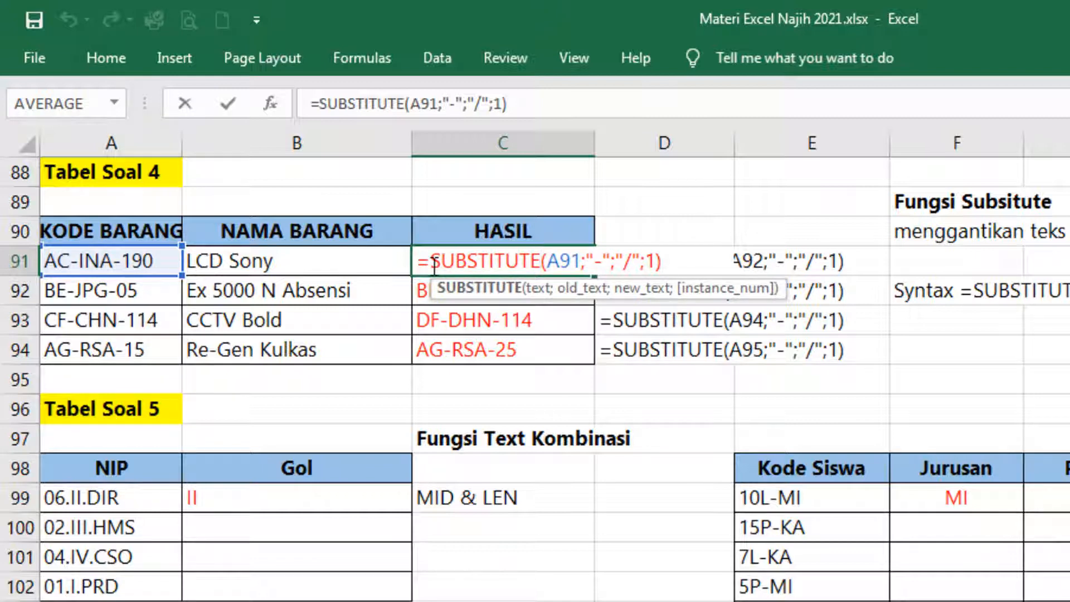
double_click(564, 262)
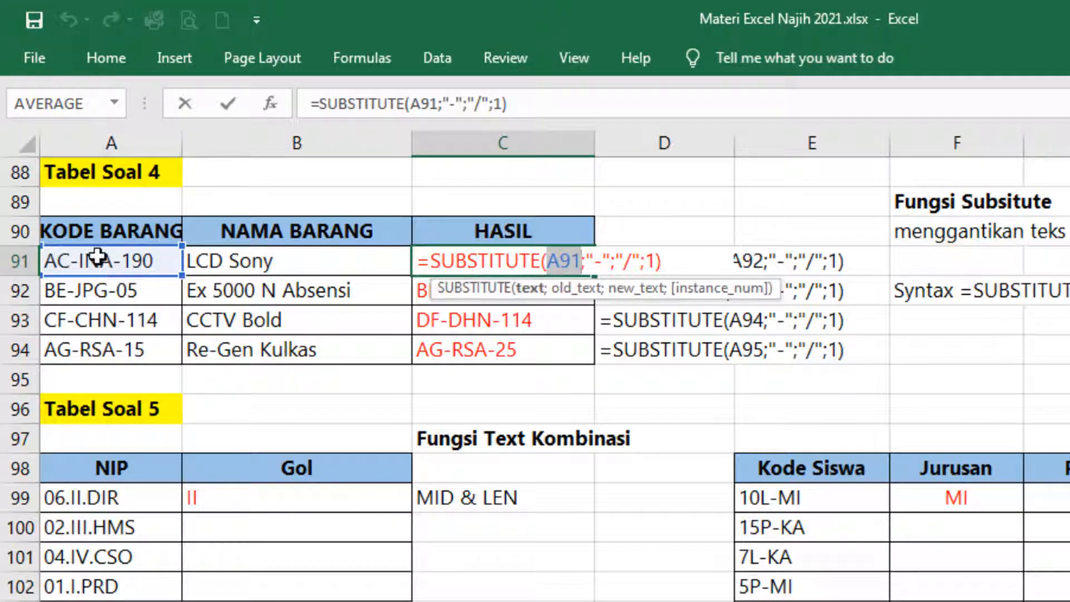
left_click(590, 262)
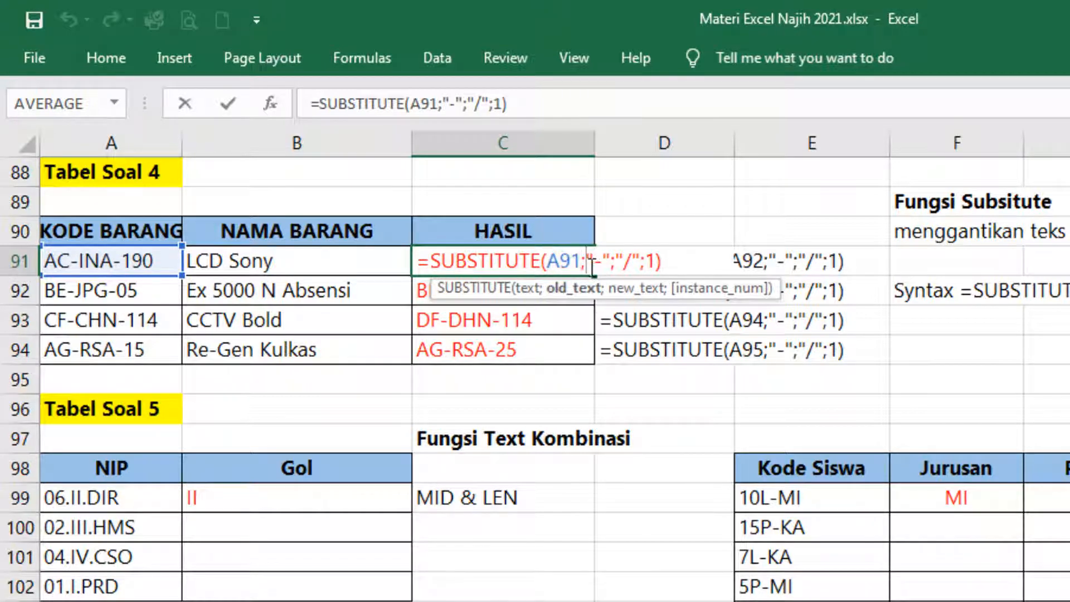
left_click_drag(589, 262, 611, 262)
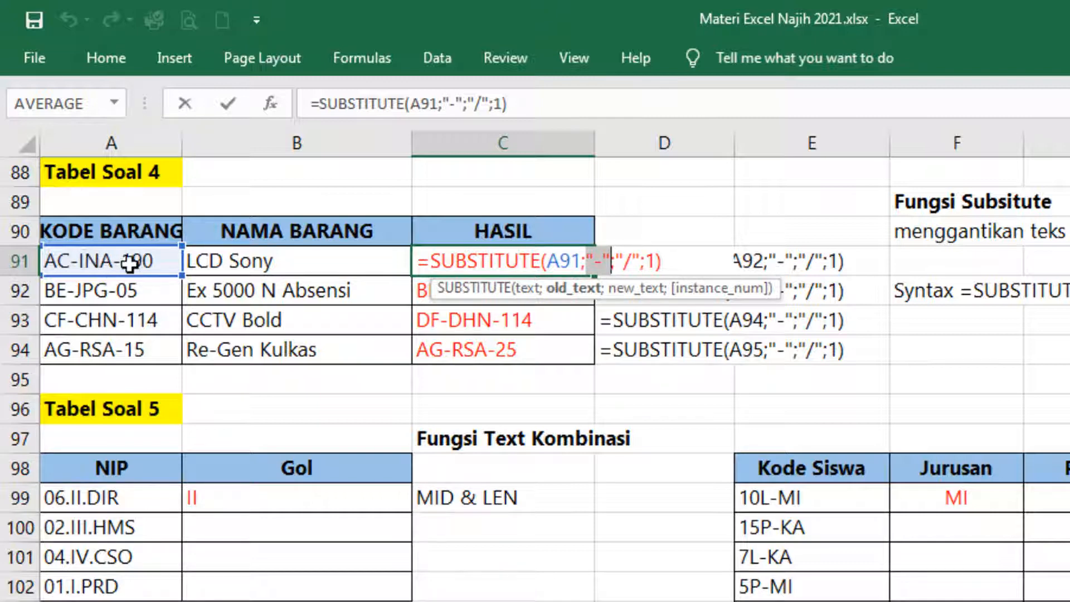
left_click(598, 258)
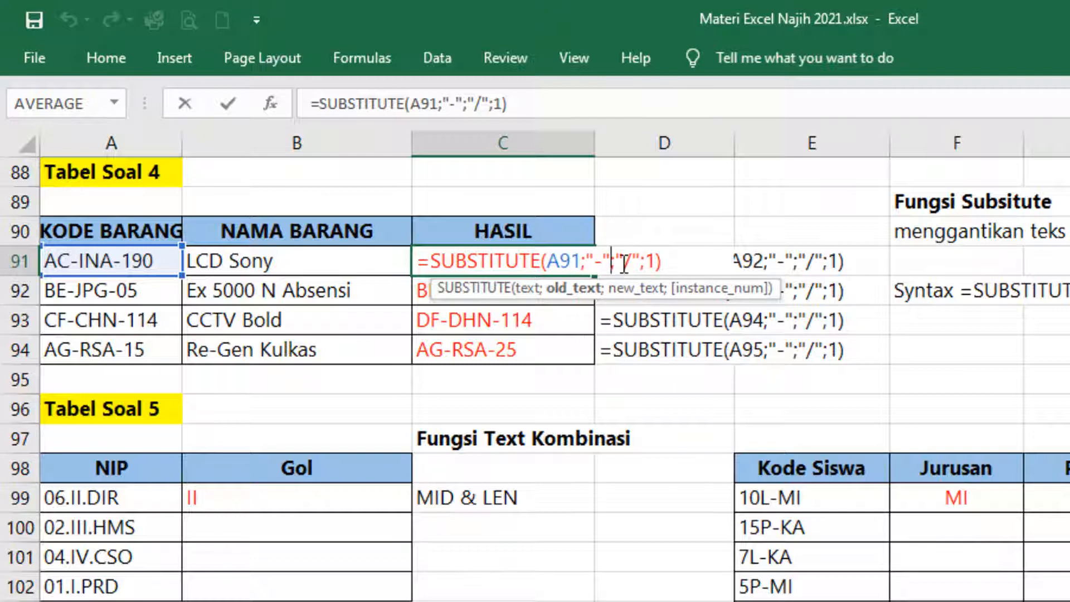
left_click(617, 260)
left_click_drag(617, 260, 643, 264)
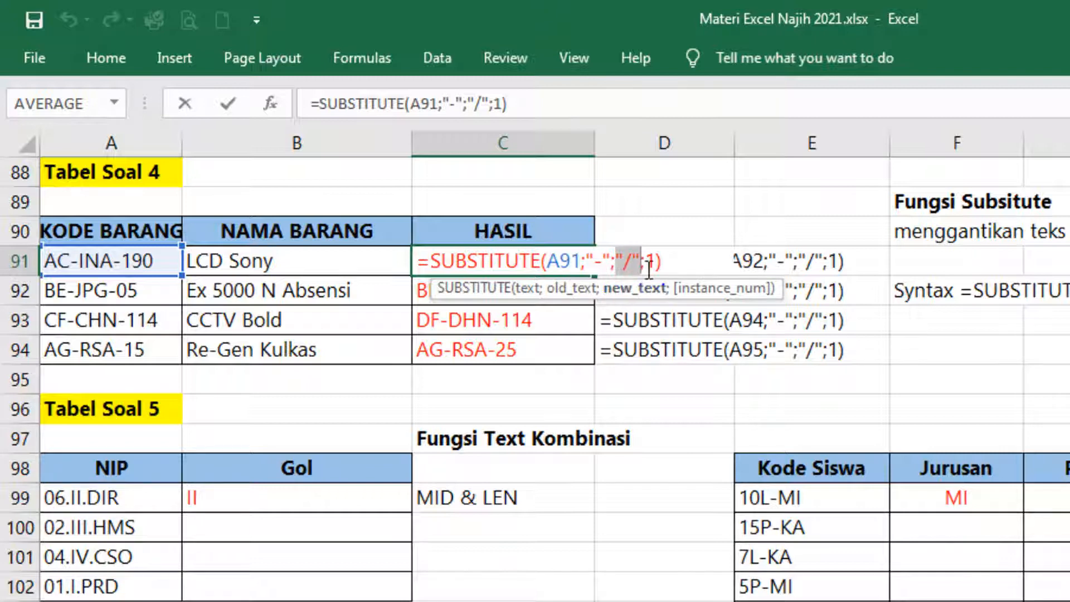
left_click(653, 260)
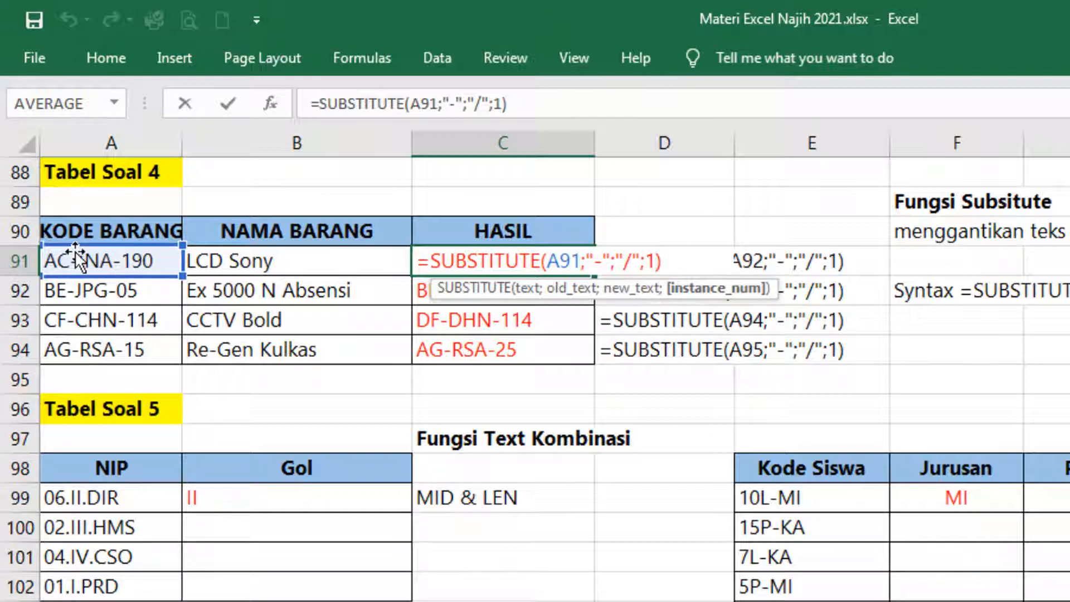
key("Return")
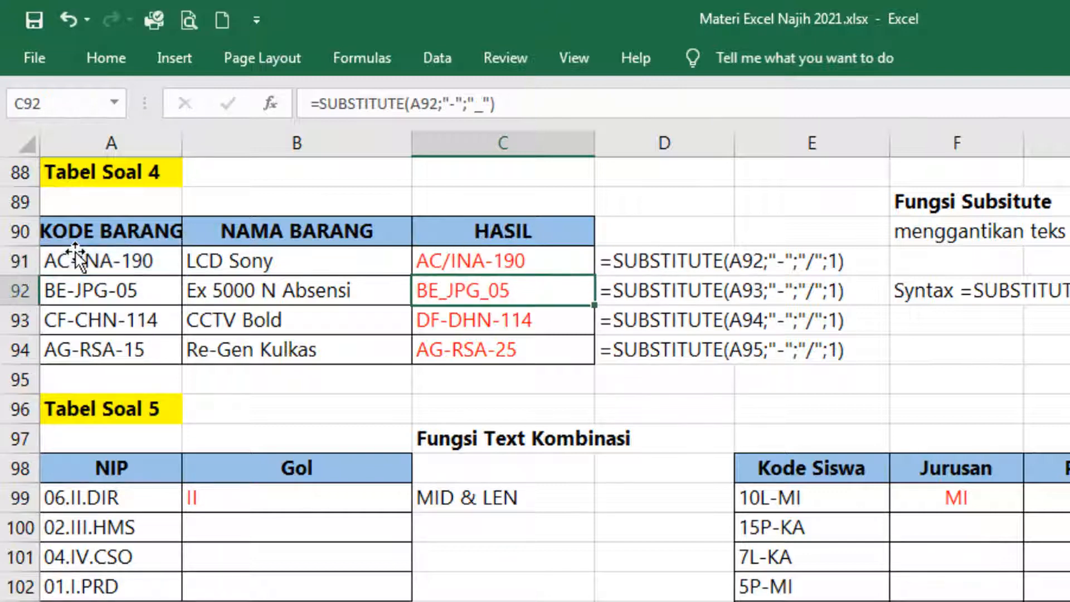
Step: Set the instance number of the SUBSTITUTE formula in C91 to 2 and recheck the edited formula
left_click(545, 253)
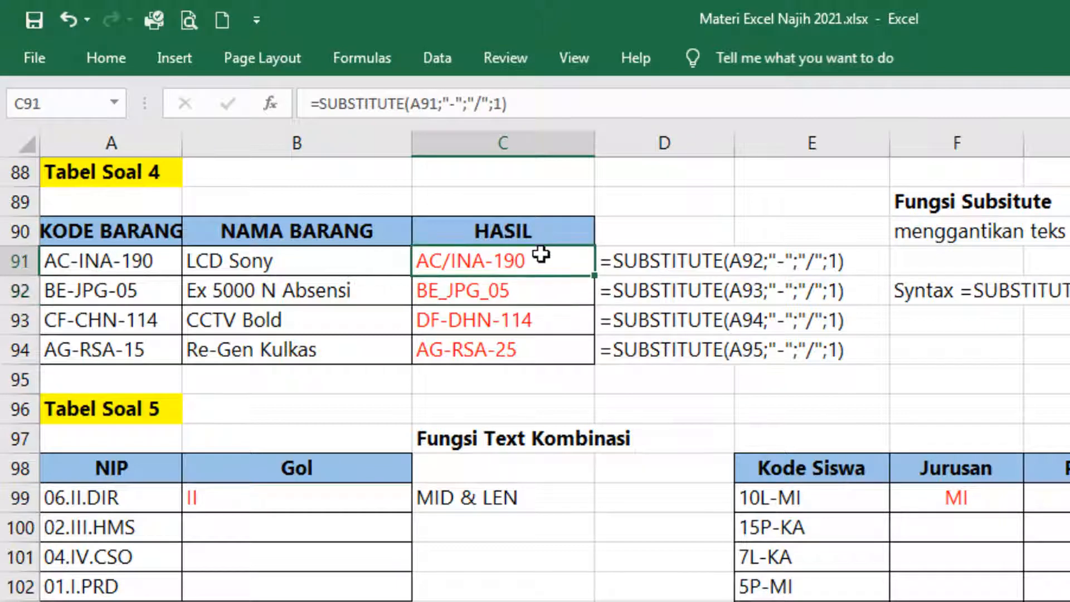
double_click(543, 258)
left_click(647, 256)
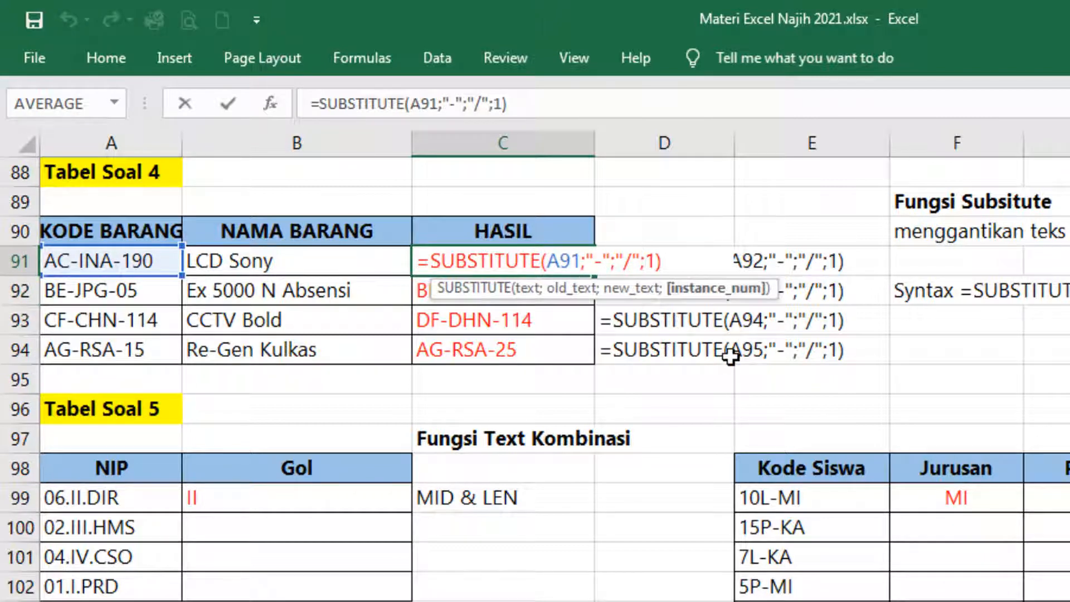
key("BackSpace")
type("3")
key("BackSpace")
type("2")
key("Return")
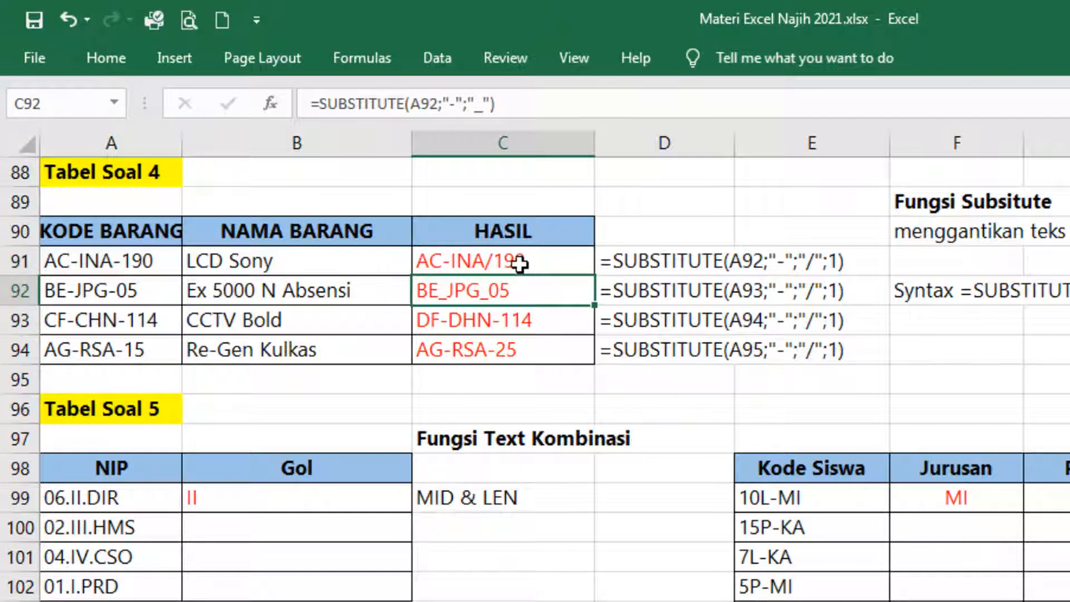
double_click(522, 266)
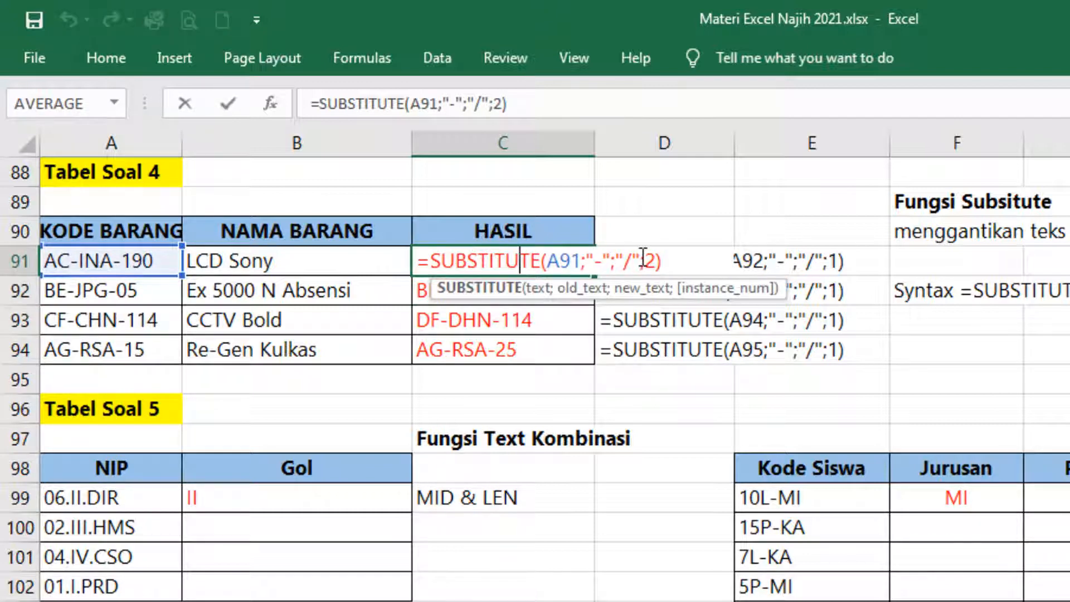
key("Return")
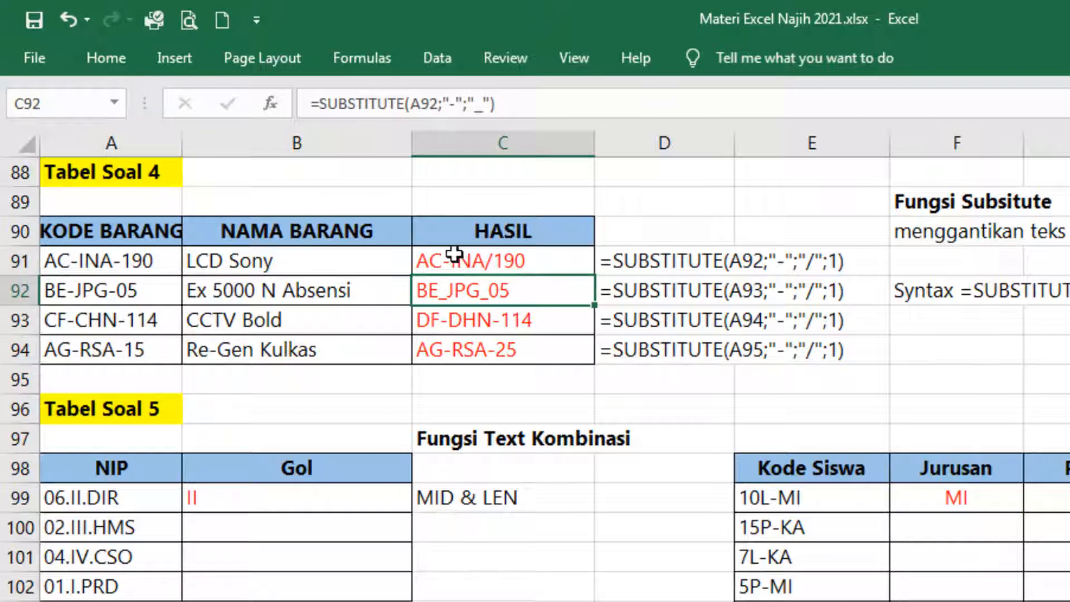
Step: Set the instance number of the SUBSTITUTE formula in C91 back to 1
double_click(496, 260)
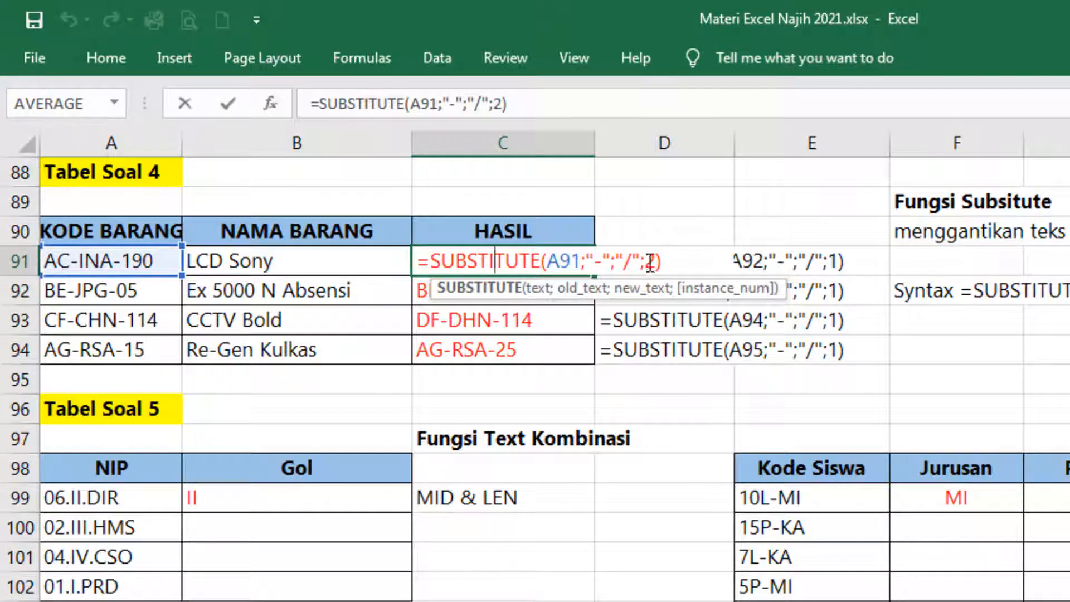
left_click(650, 262)
key("BackSpace")
type("1")
key("Return")
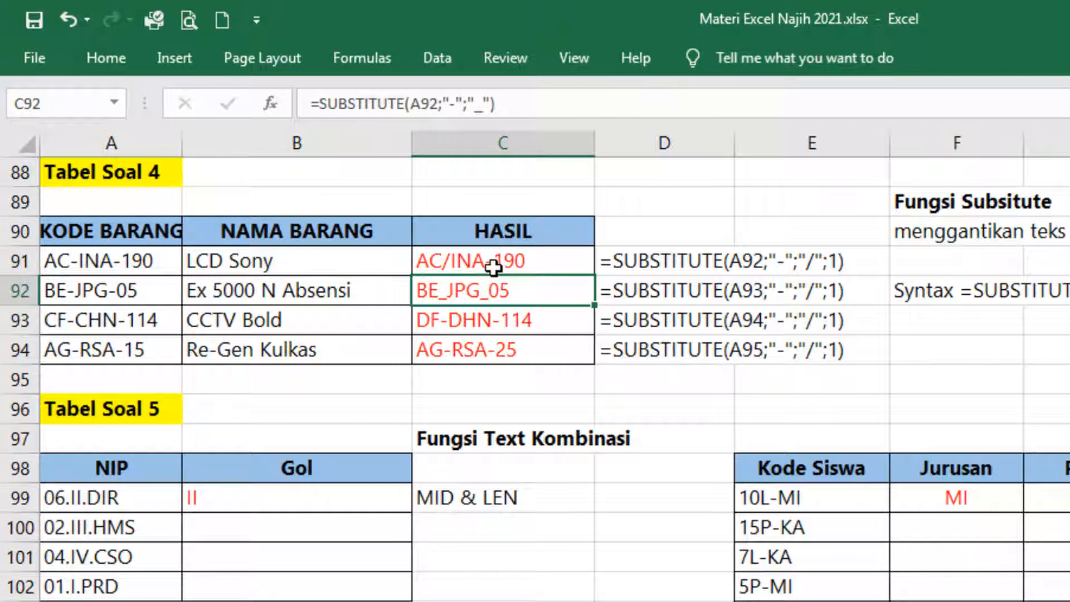
Step: Examine the old text and new text arguments of the SUBSTITUTE formula in C92, which has no instance number
double_click(466, 290)
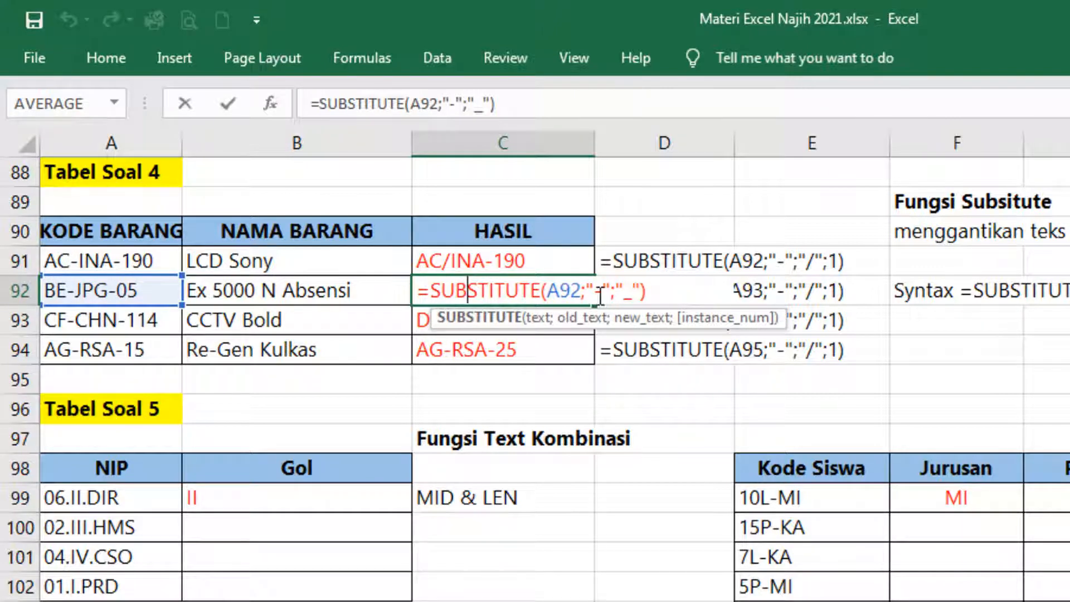
left_click(602, 293)
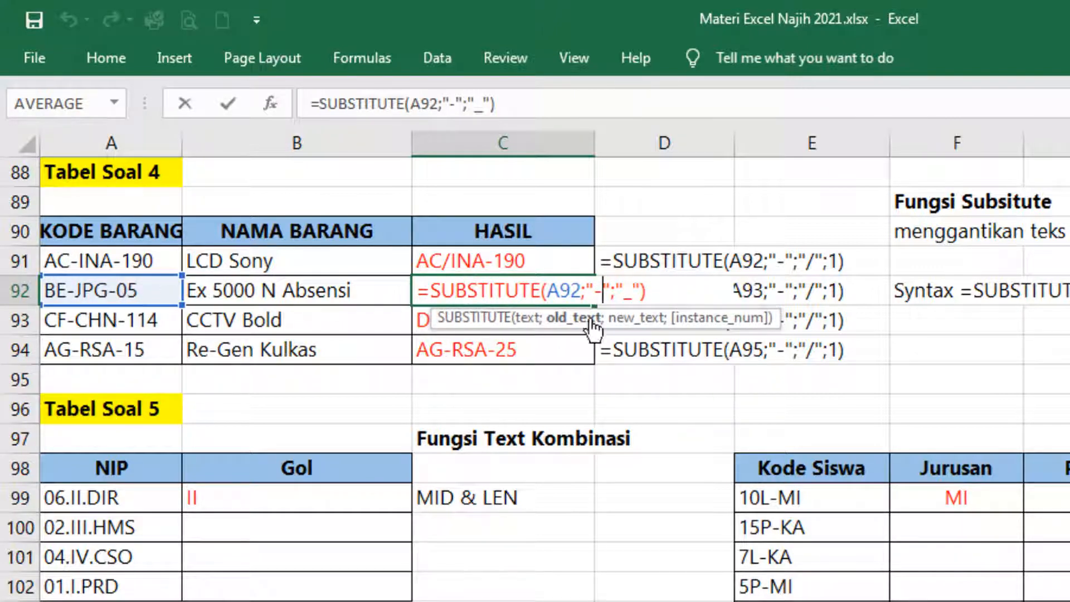
left_click(630, 291)
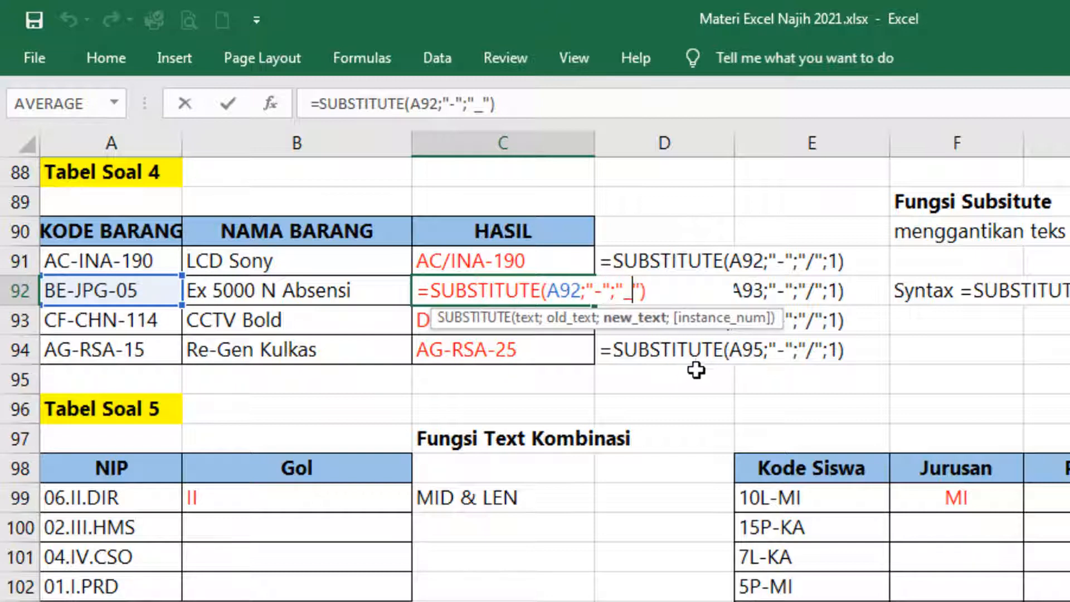
key("Return")
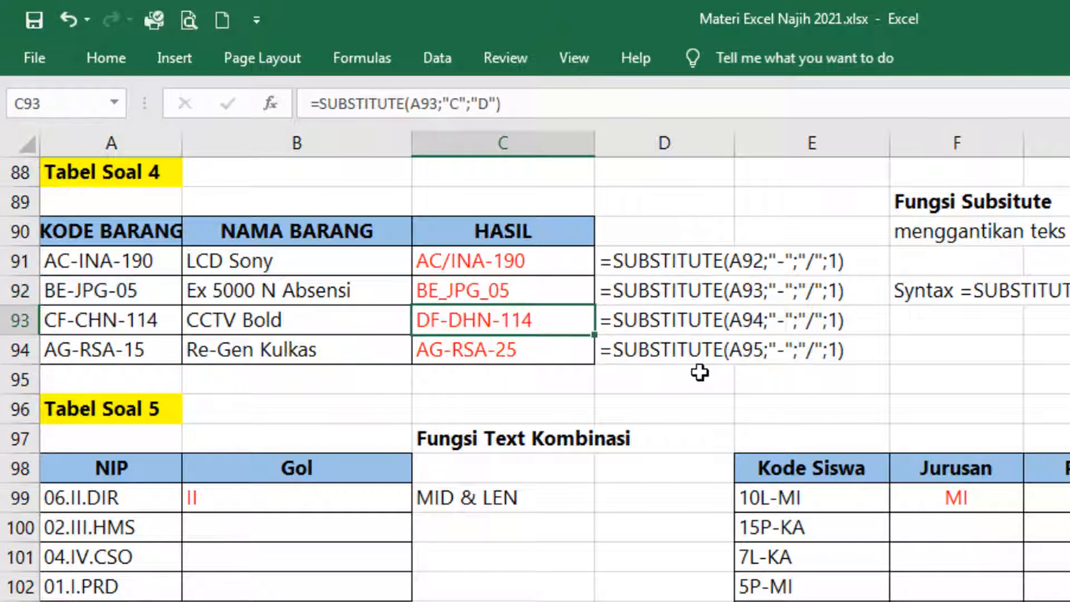
double_click(561, 288)
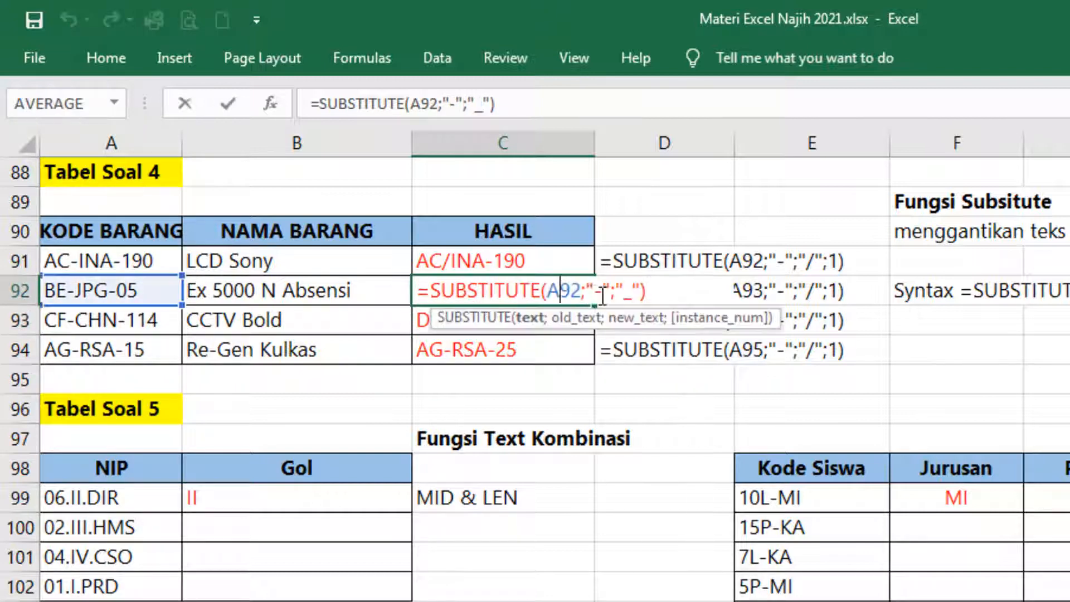
left_click(641, 294)
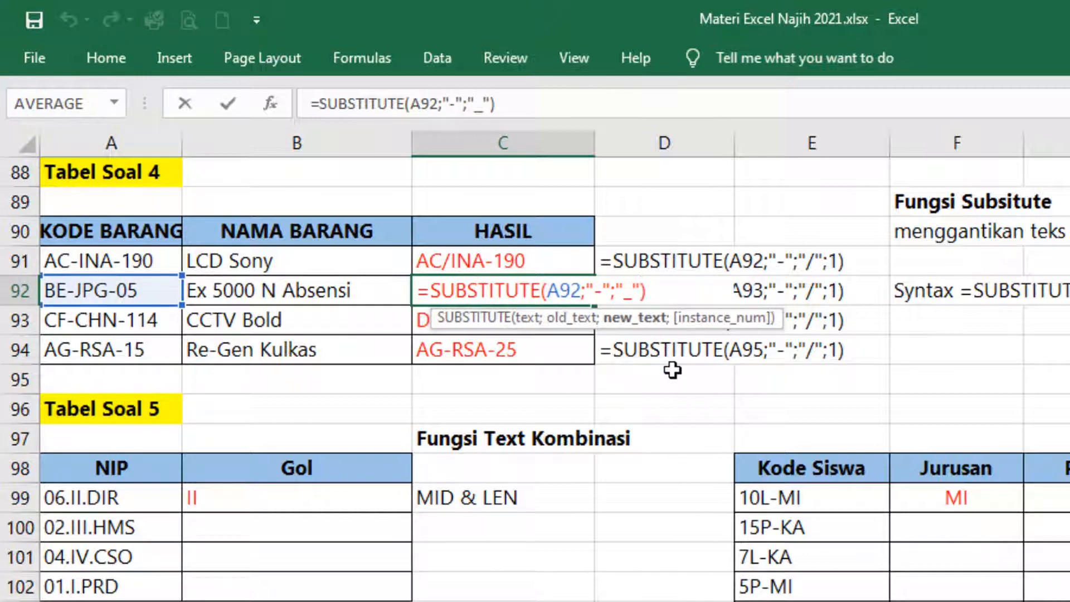
key("Return")
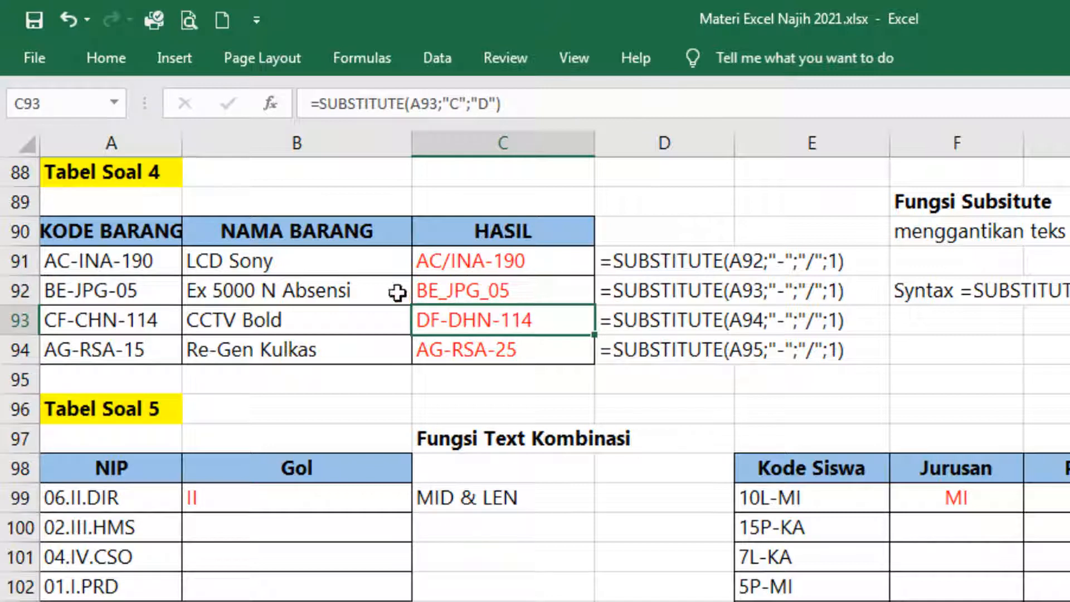
Step: Remove the instance number argument from the SUBSTITUTE formula note in D92, leaving only the text, old text and new text arguments
left_click(506, 297)
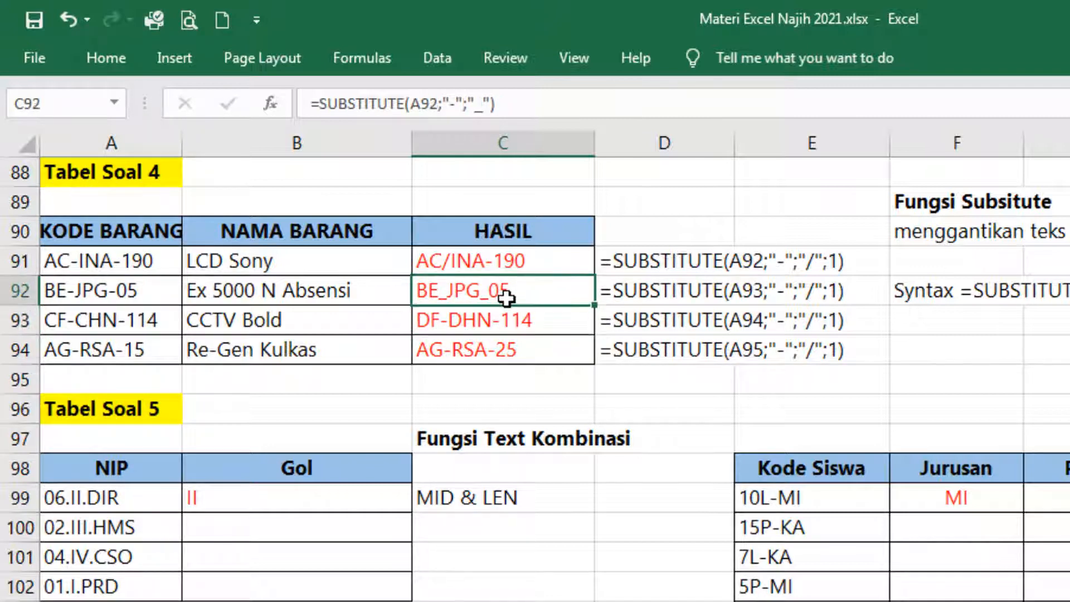
left_click(666, 292)
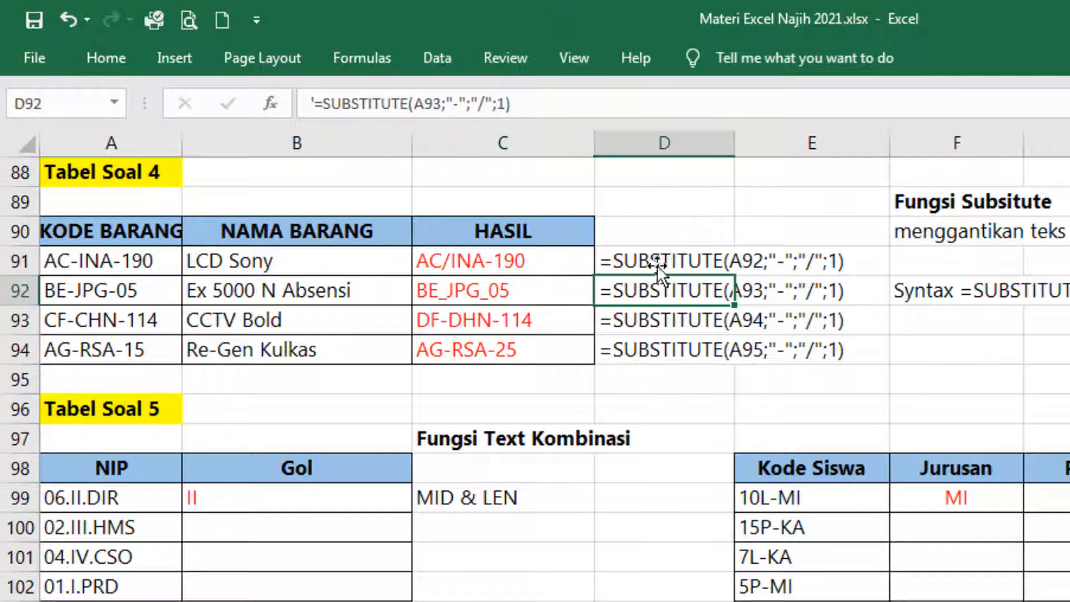
left_click(506, 103)
key("BackSpace")
key("BackSpace")
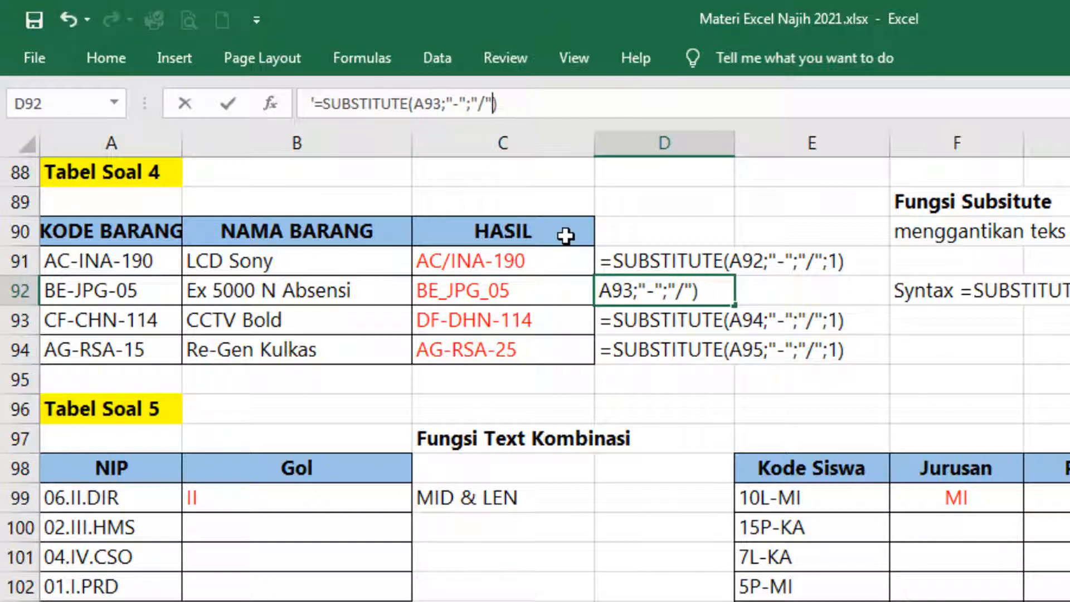
key("Return")
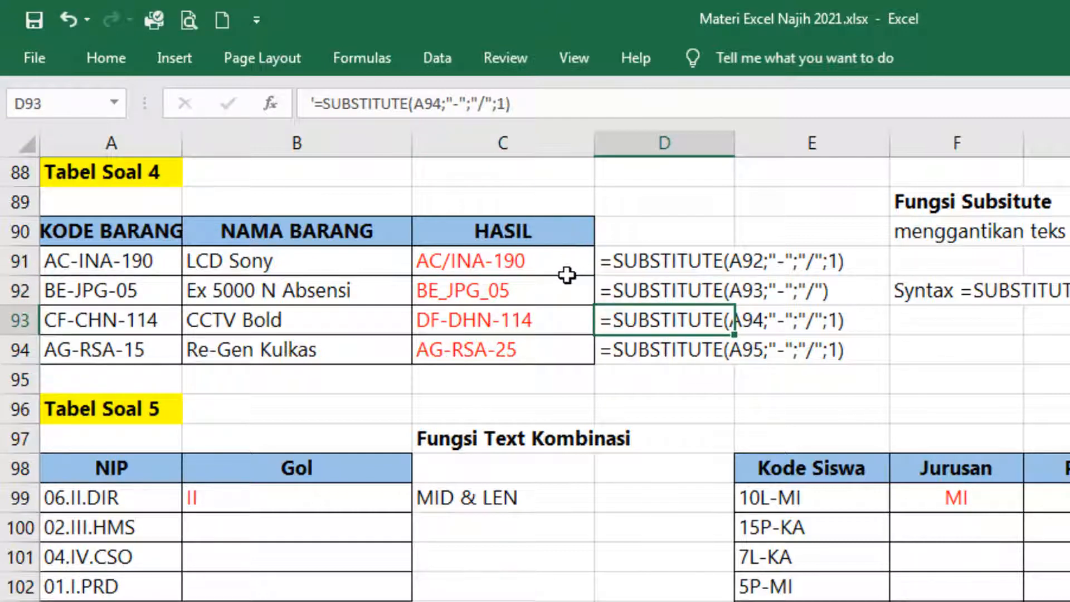
Step: Examine the old text and new text arguments of the SUBSTITUTE formulas in C92, C93 and C94
double_click(569, 283)
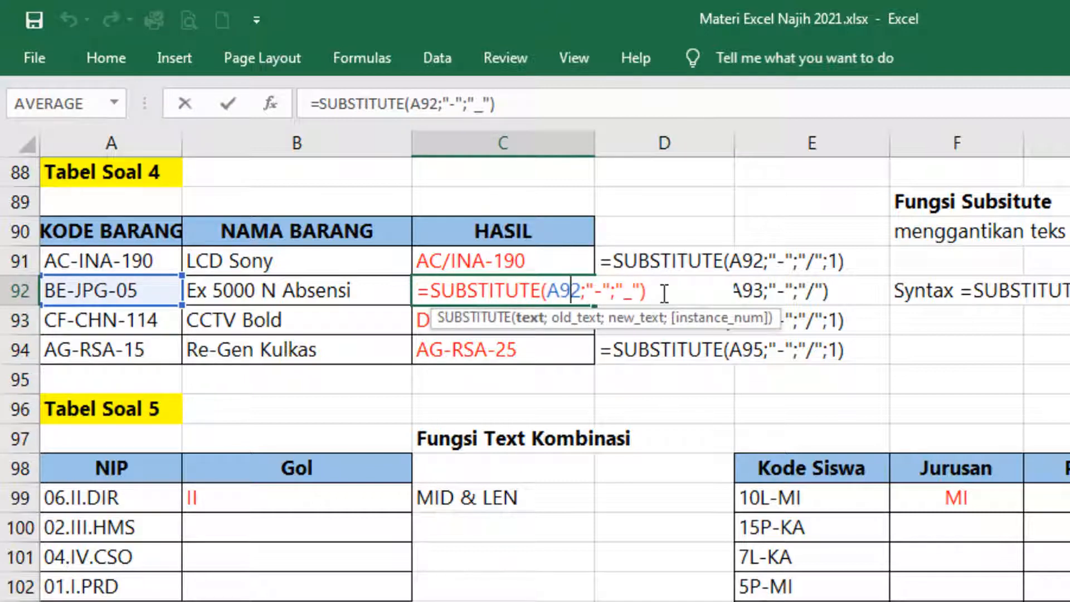
type("]")
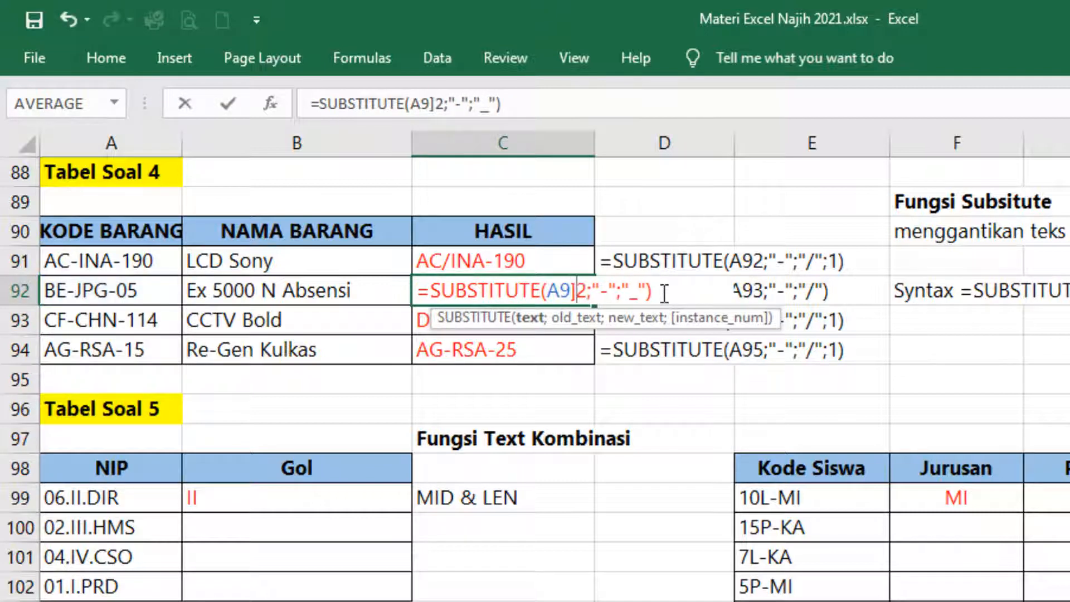
key("BackSpace")
key("Return")
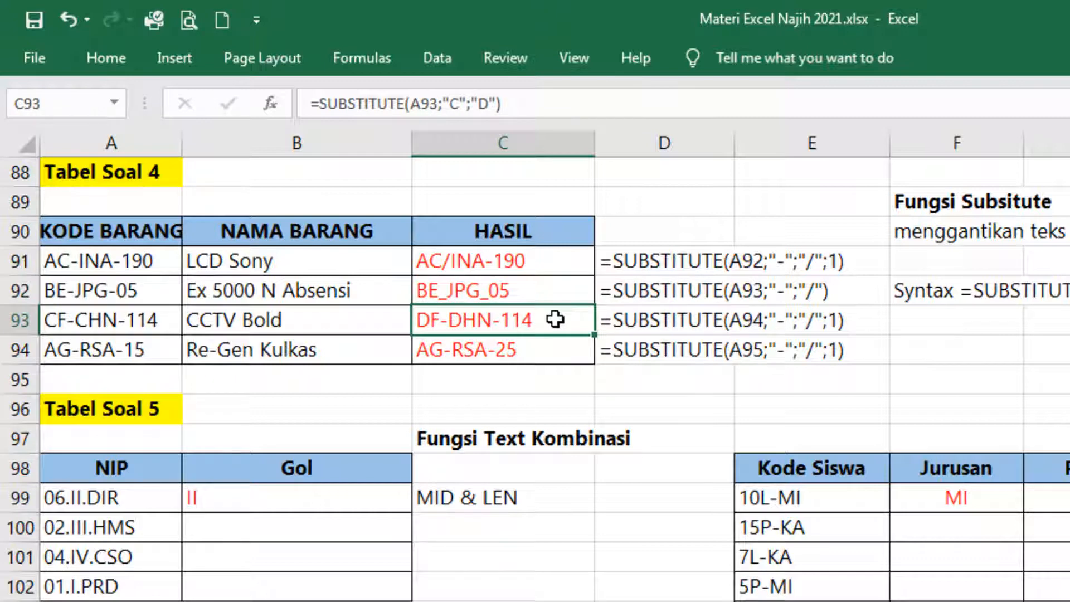
double_click(555, 320)
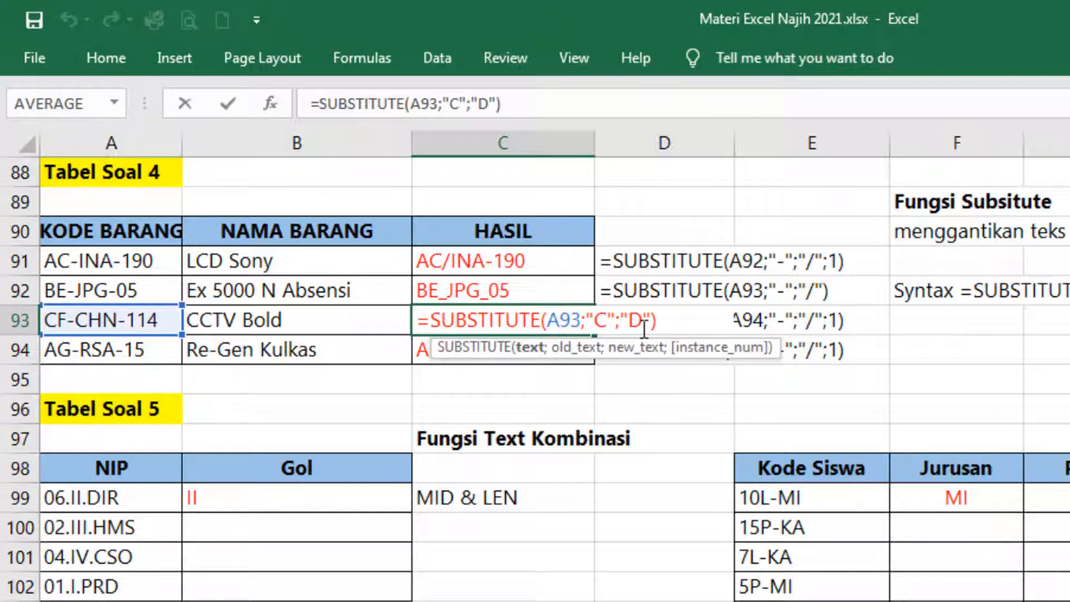
key("Return")
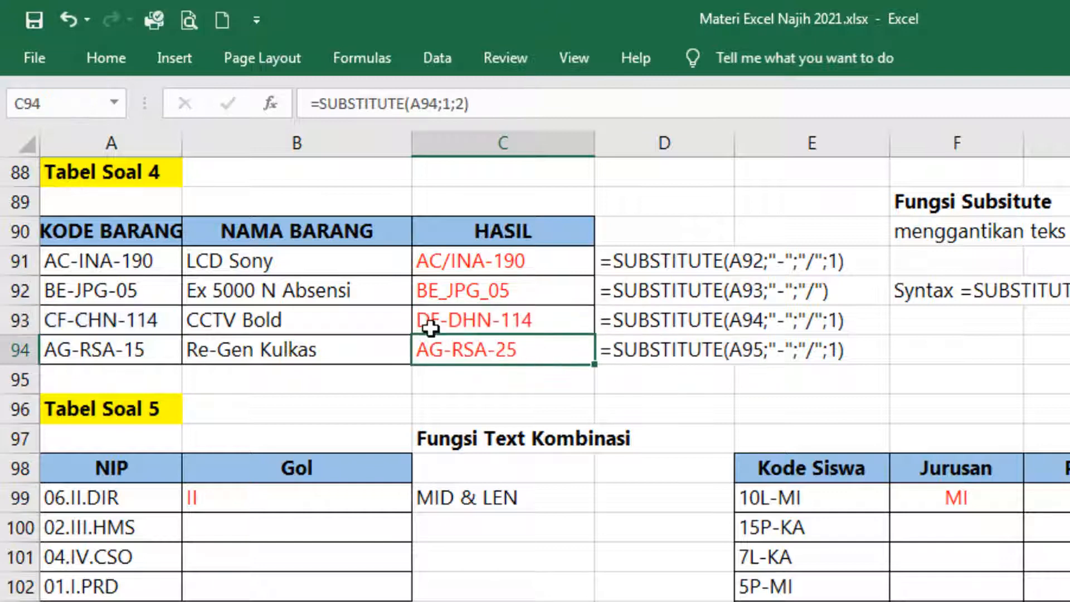
double_click(521, 350)
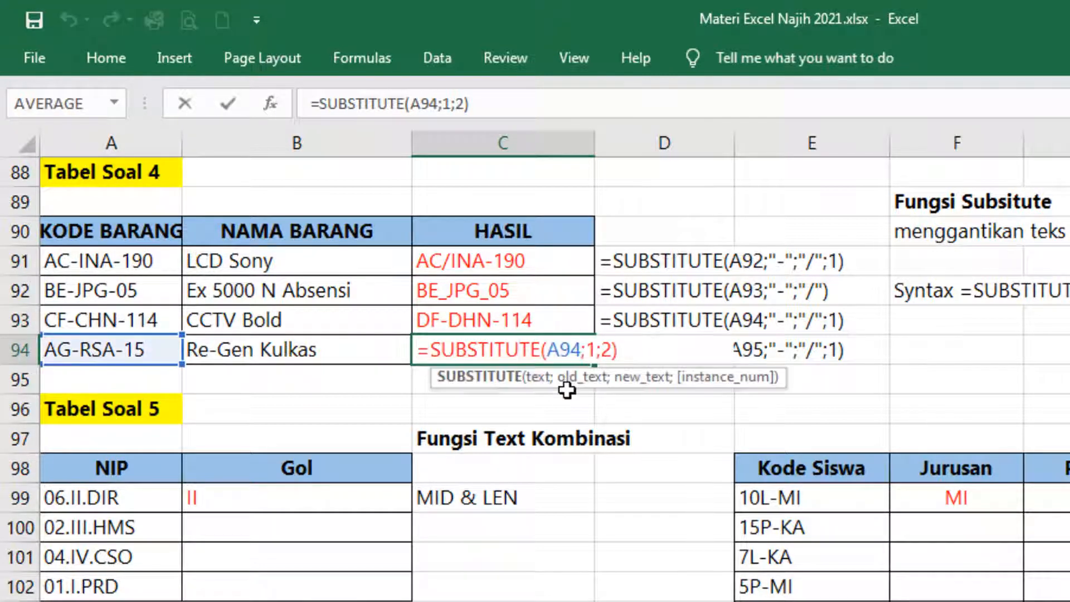
left_click(585, 350)
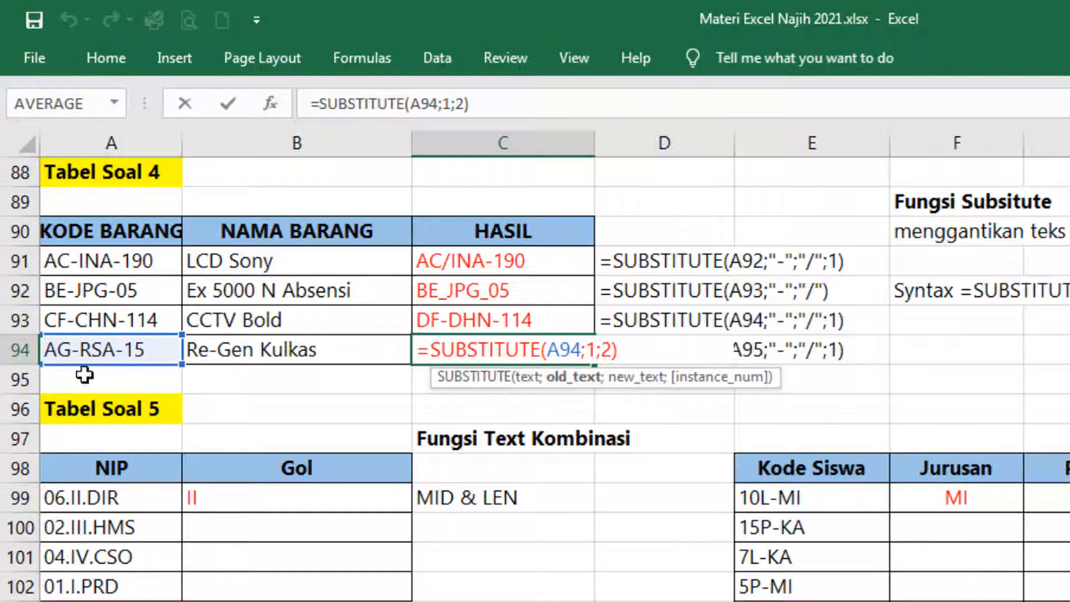
key("Return")
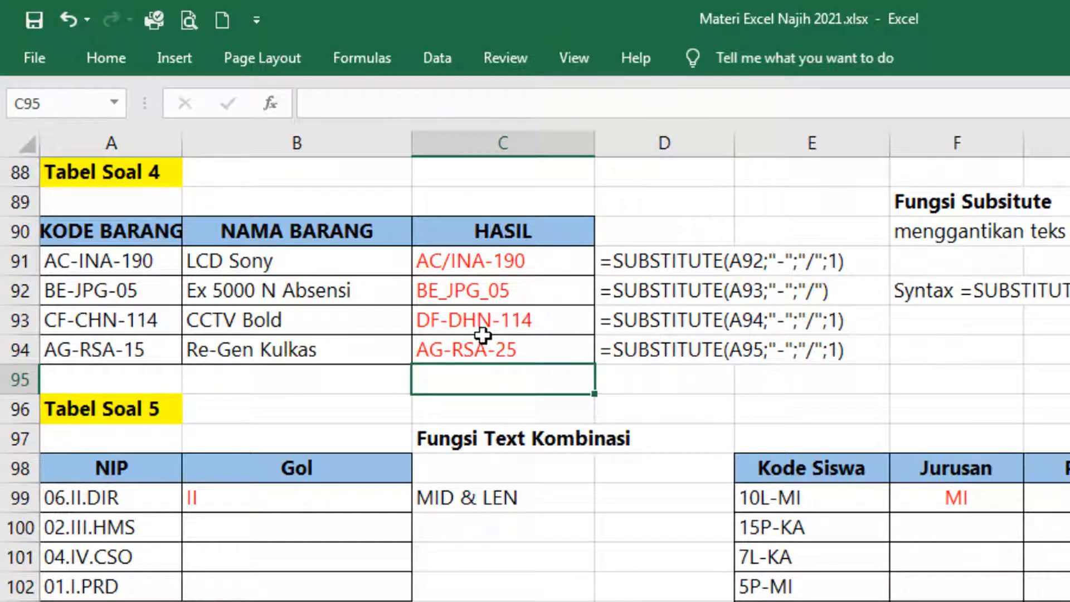
Step: Examine the text reference and start number arguments of the MID formula in B99 of Tabel Soal 5
scroll(503, 364, "down", 2)
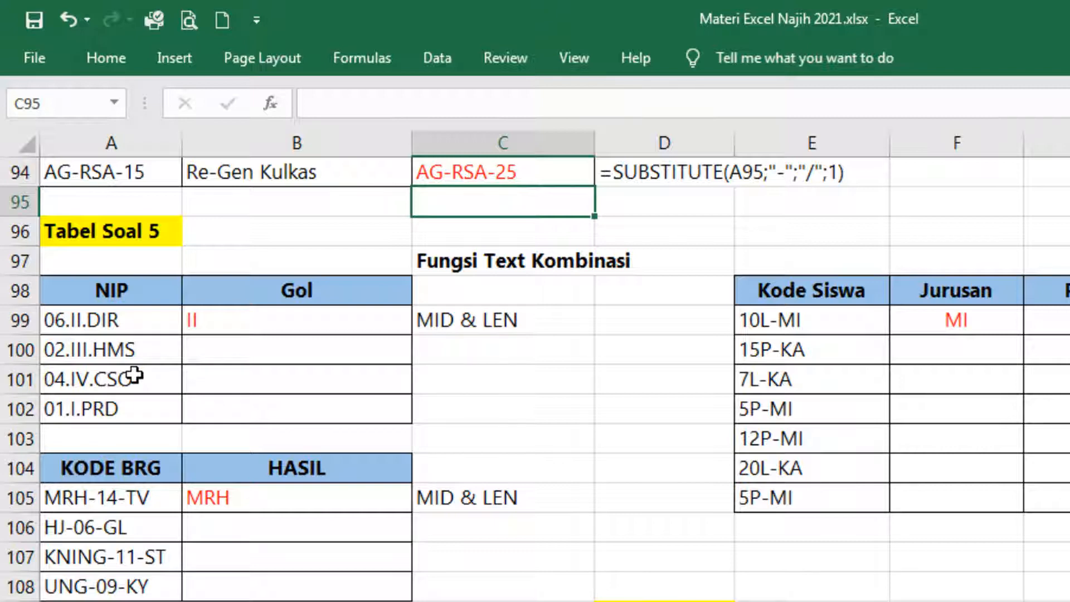
left_click(255, 316)
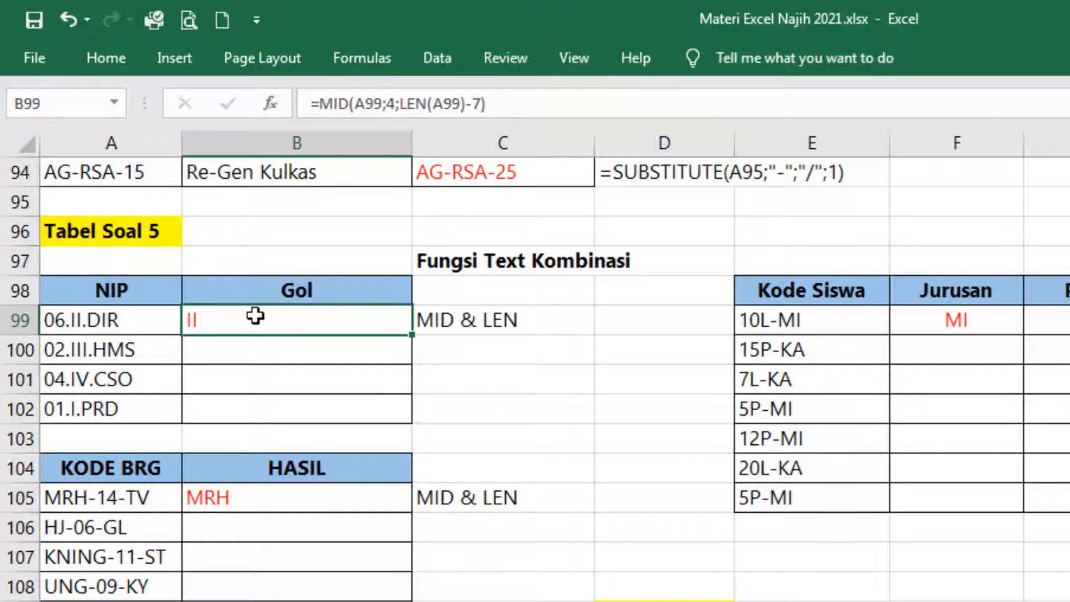
double_click(256, 316)
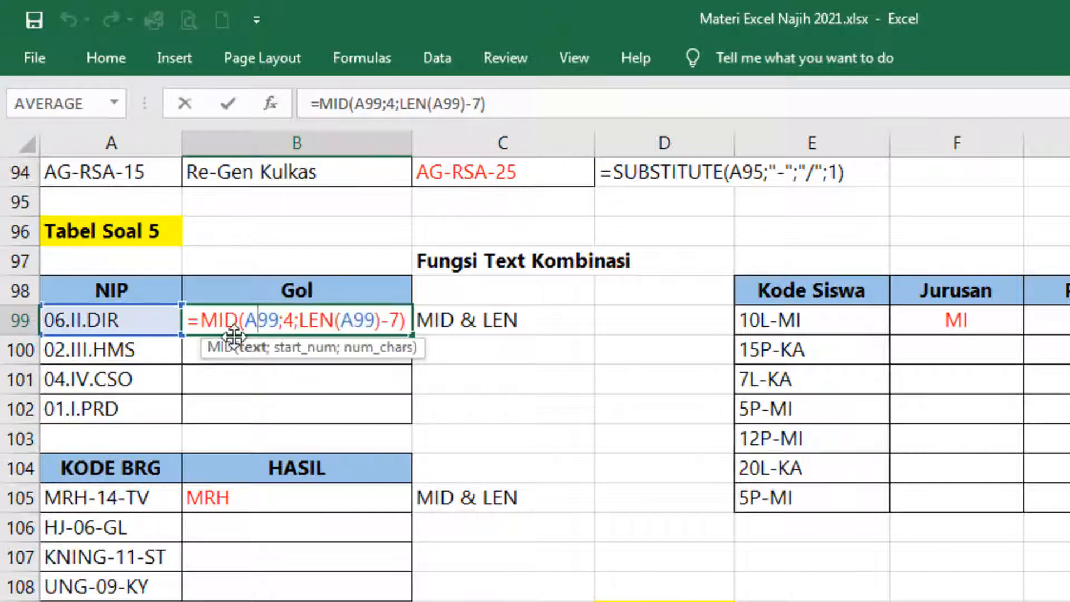
left_click(236, 332)
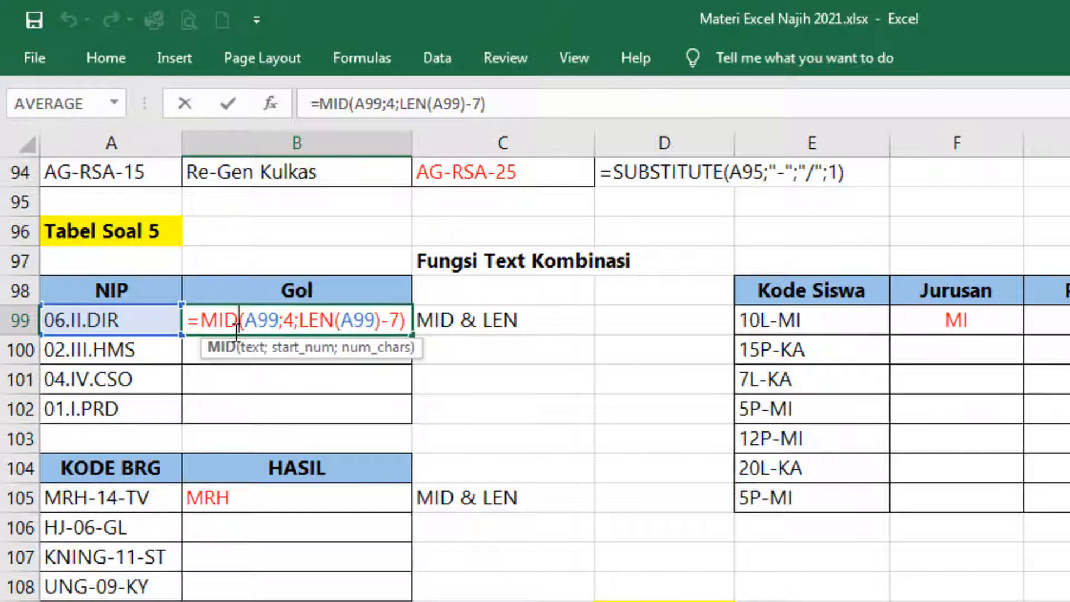
left_click(271, 322)
left_click_drag(278, 323, 246, 322)
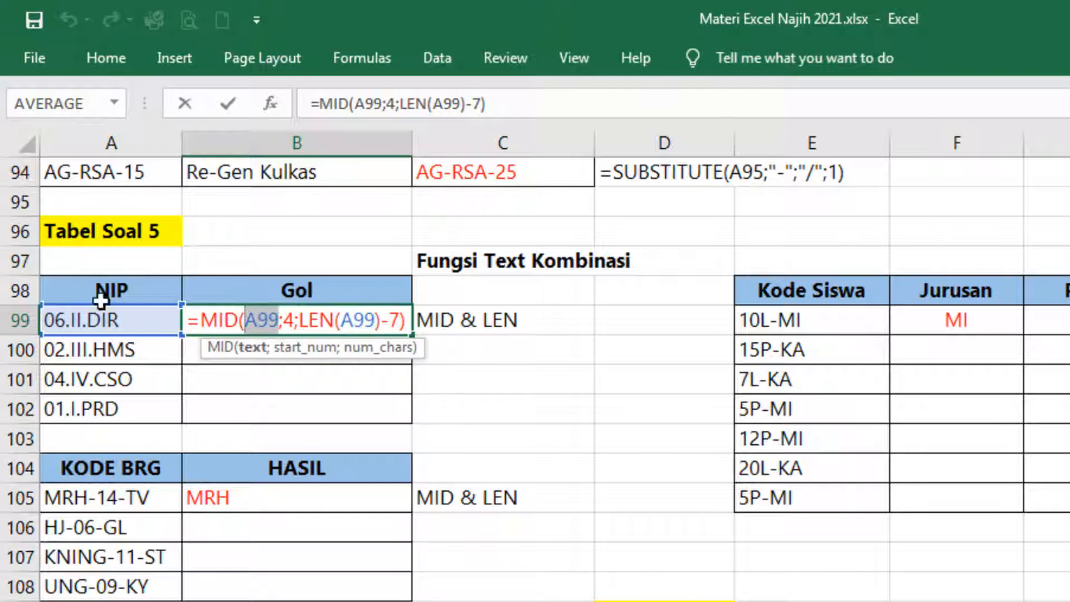
left_click(288, 322)
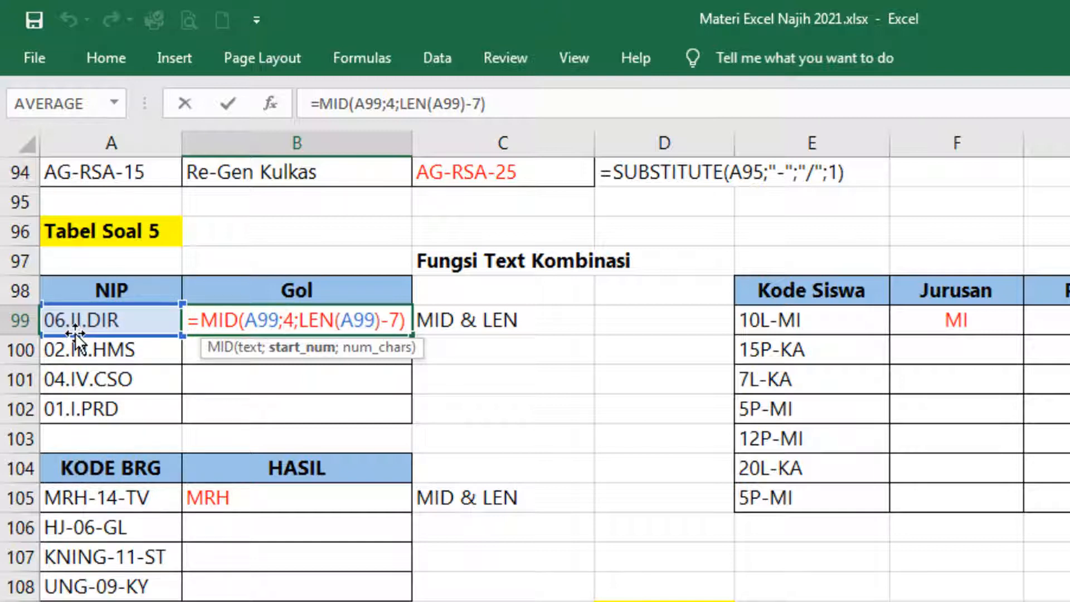
Step: Examine how LEN(A99)-7 supplies the number of characters in the MID formula in B99
left_click(301, 322)
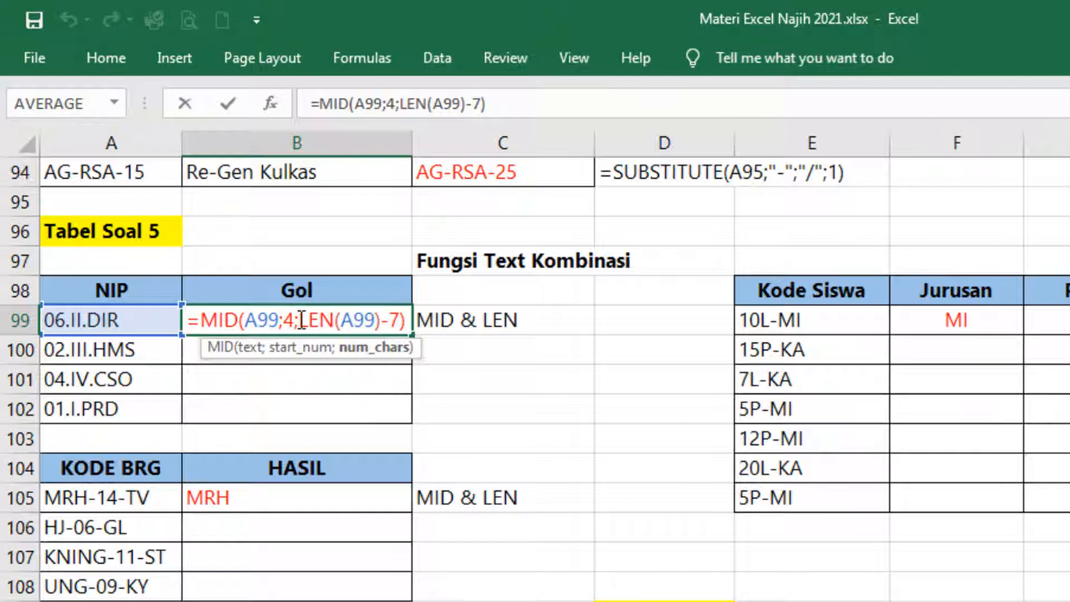
left_click_drag(301, 321, 375, 320)
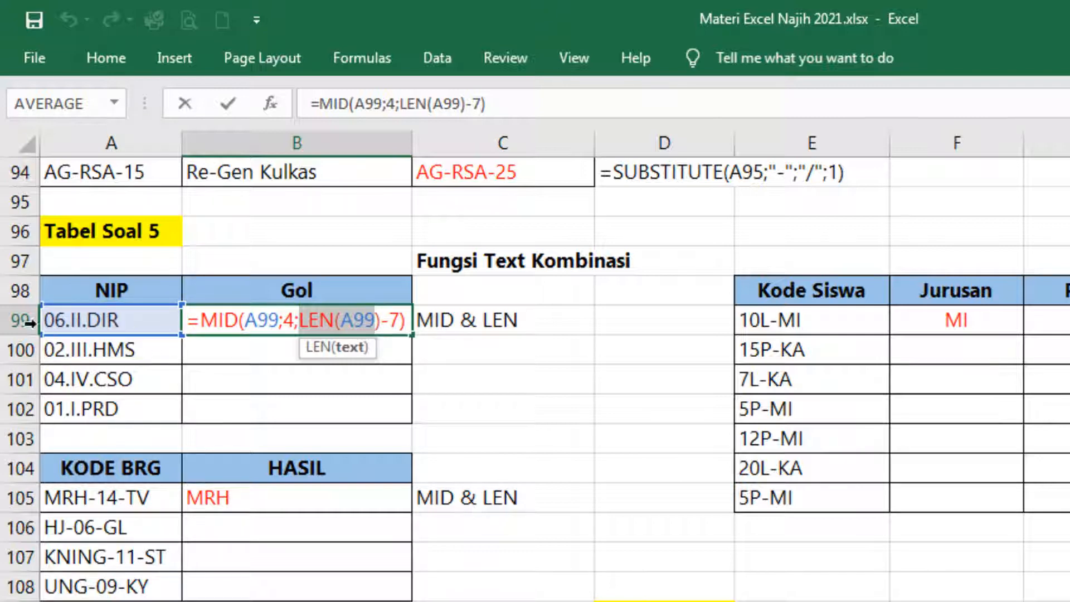
left_click(386, 332)
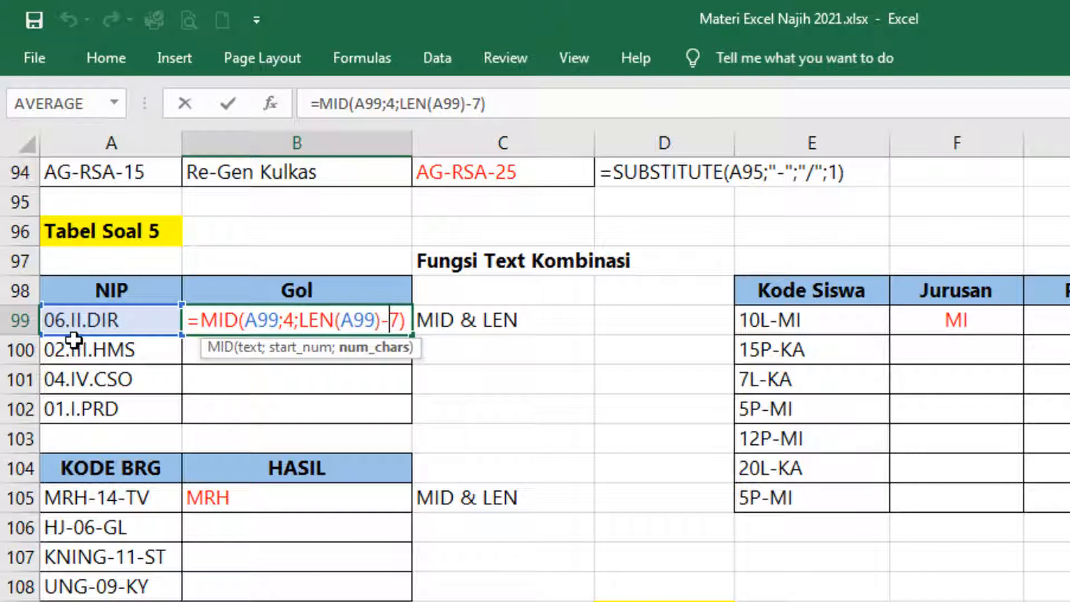
left_click(406, 320)
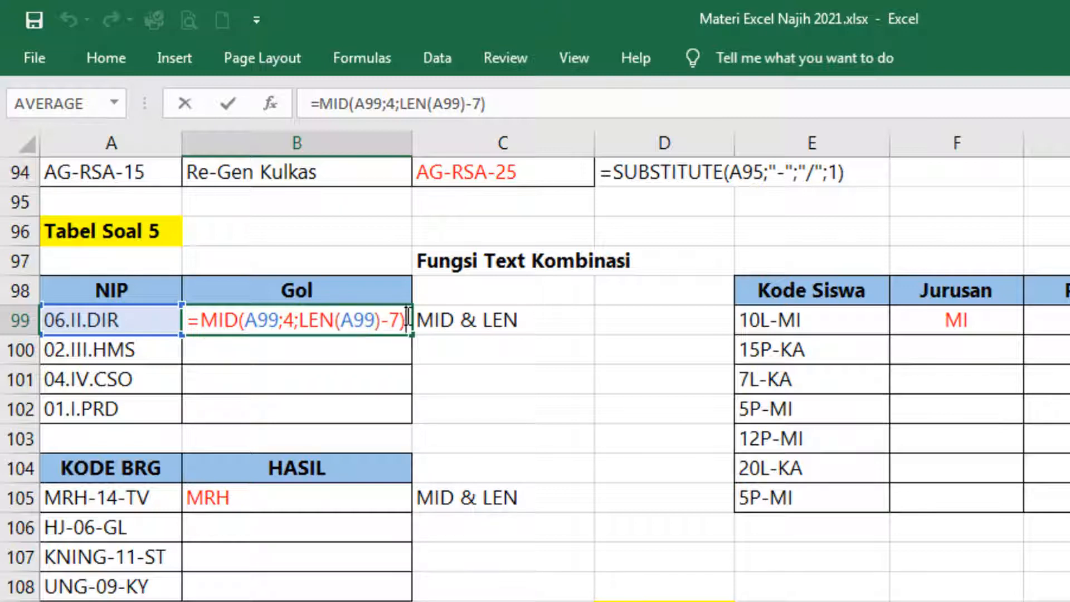
key("Return")
Step: Fill the MID and LEN formula from B99 down the Gol column to B102
left_click(381, 323)
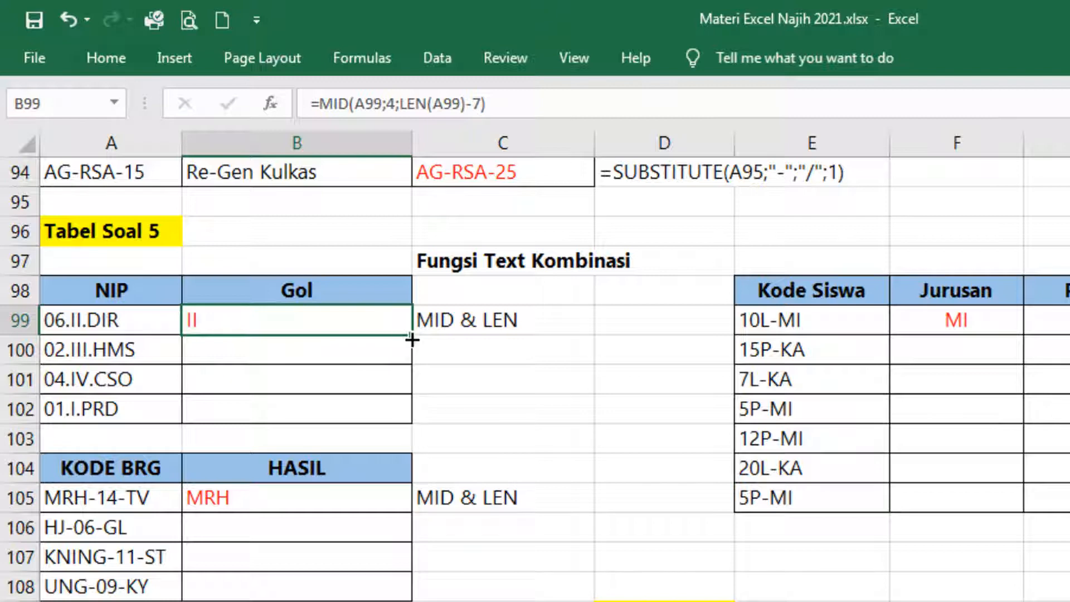
left_click_drag(411, 335, 414, 367)
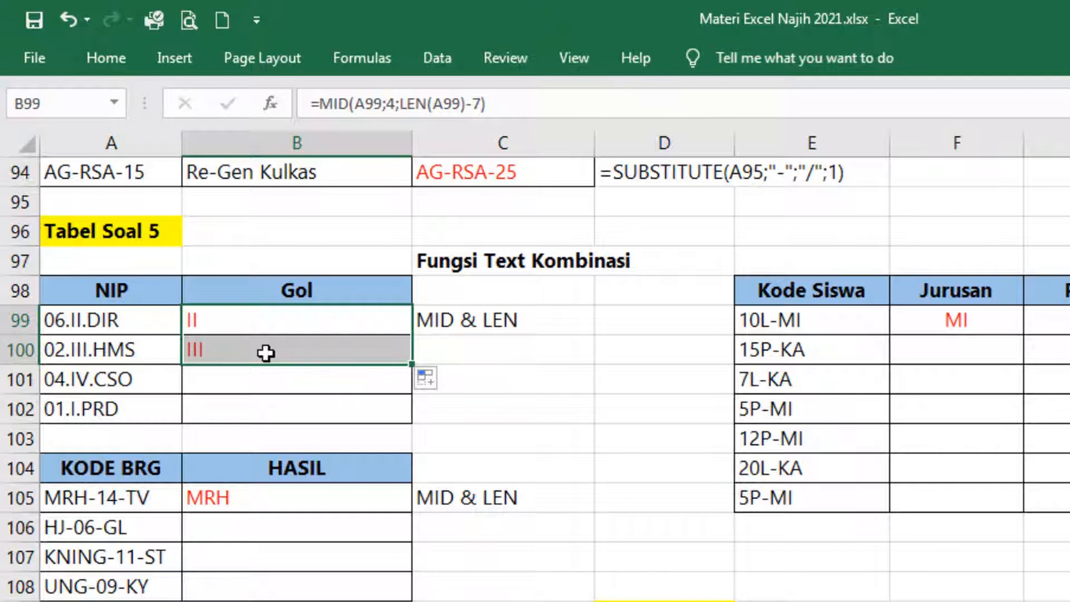
left_click_drag(411, 365, 417, 421)
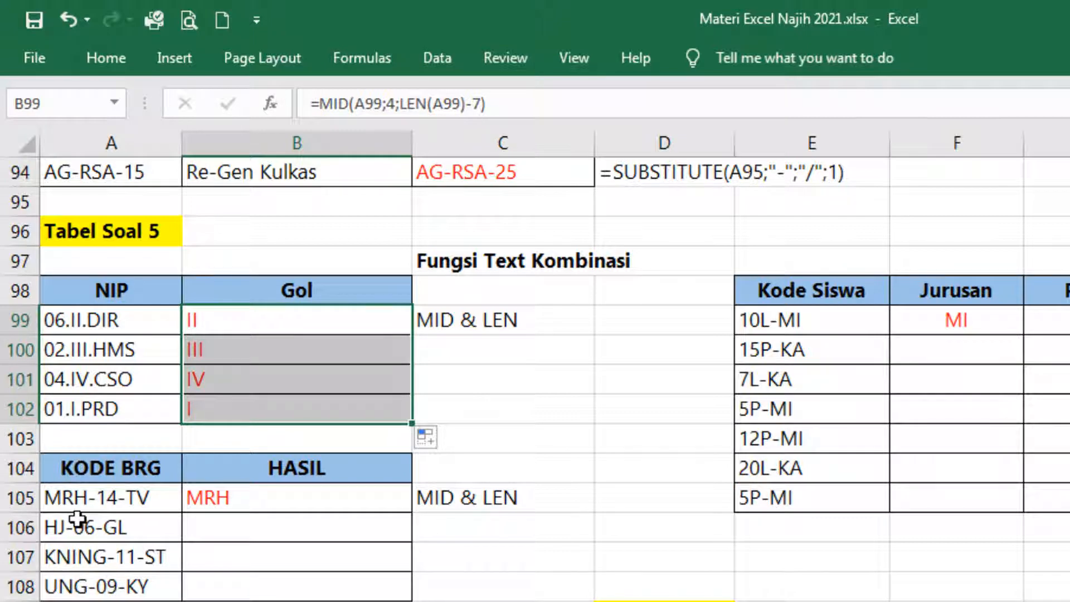
Step: Examine the combined LEFT and LEN formula in B105 of the KODE BRG table
double_click(235, 501)
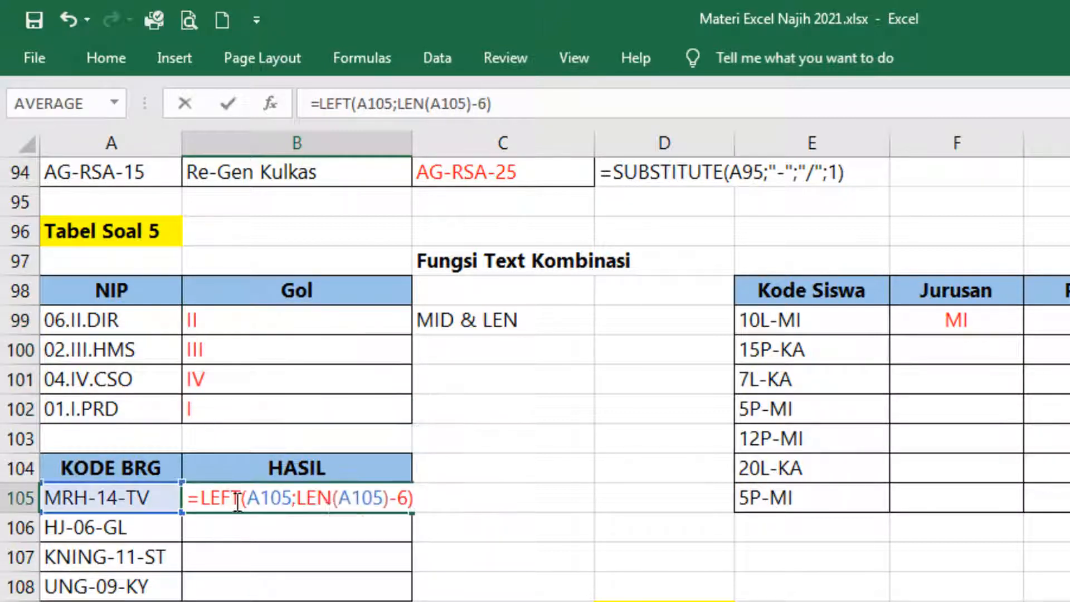
left_click(330, 501)
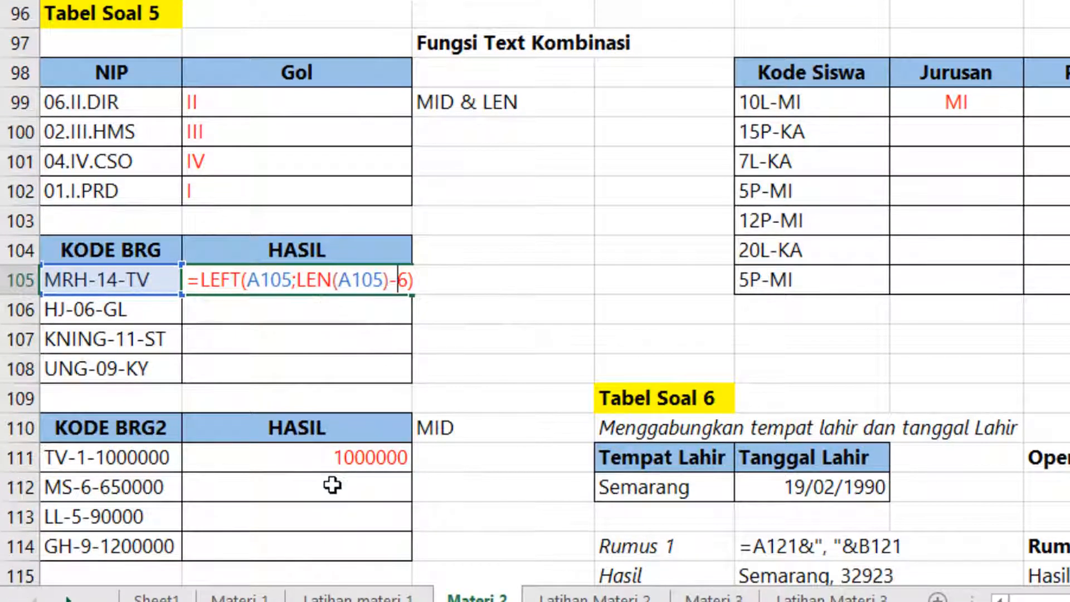
key("Return")
Step: Examine the start number and character count arguments of the VALUE and MID formula in B111 against the code in A111
left_click(140, 455)
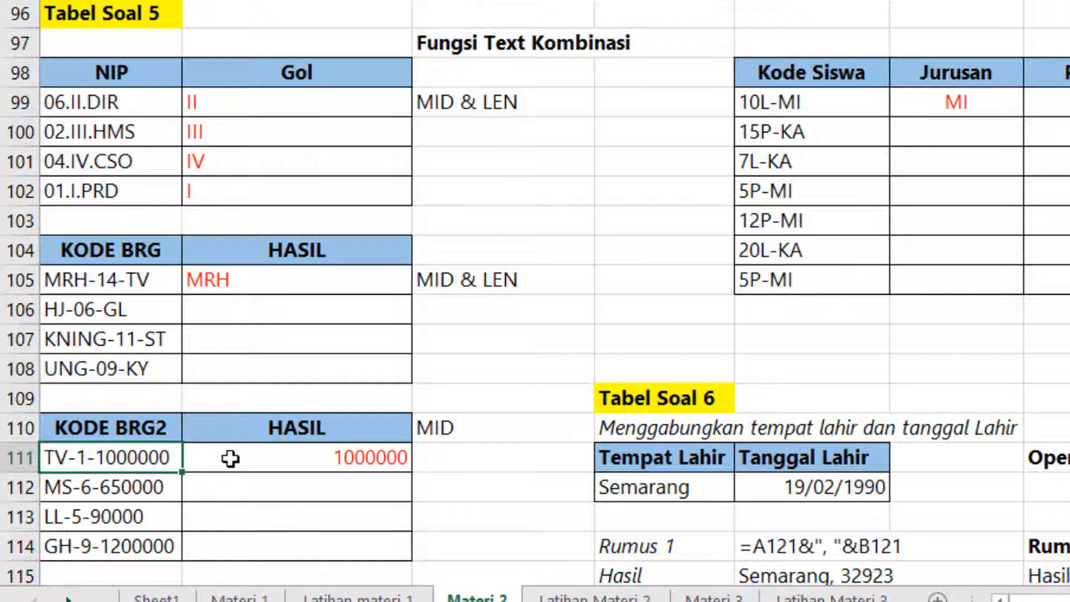
left_click(296, 449)
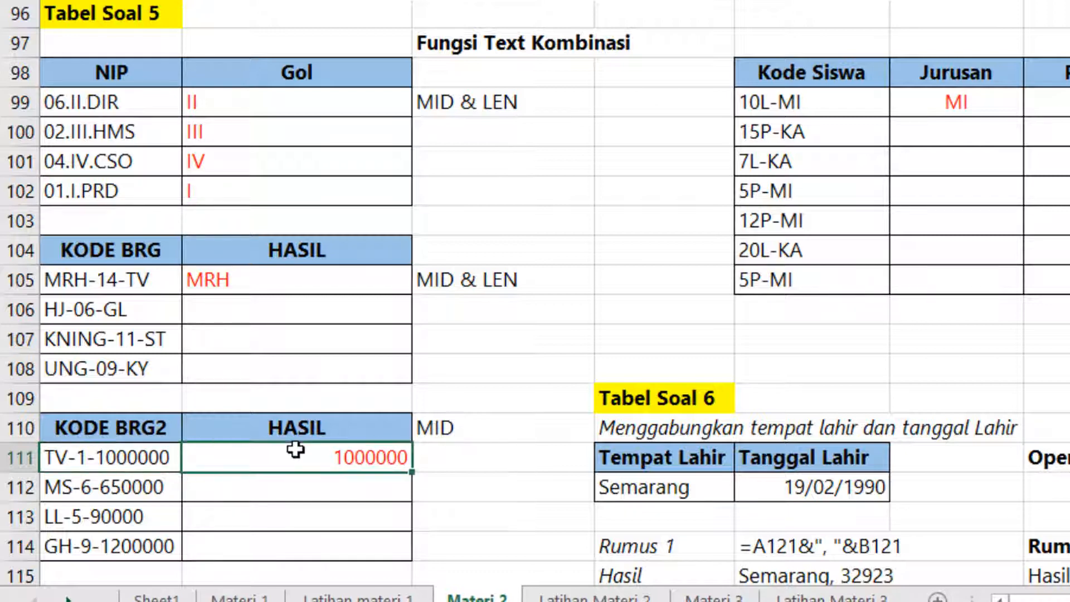
double_click(294, 449)
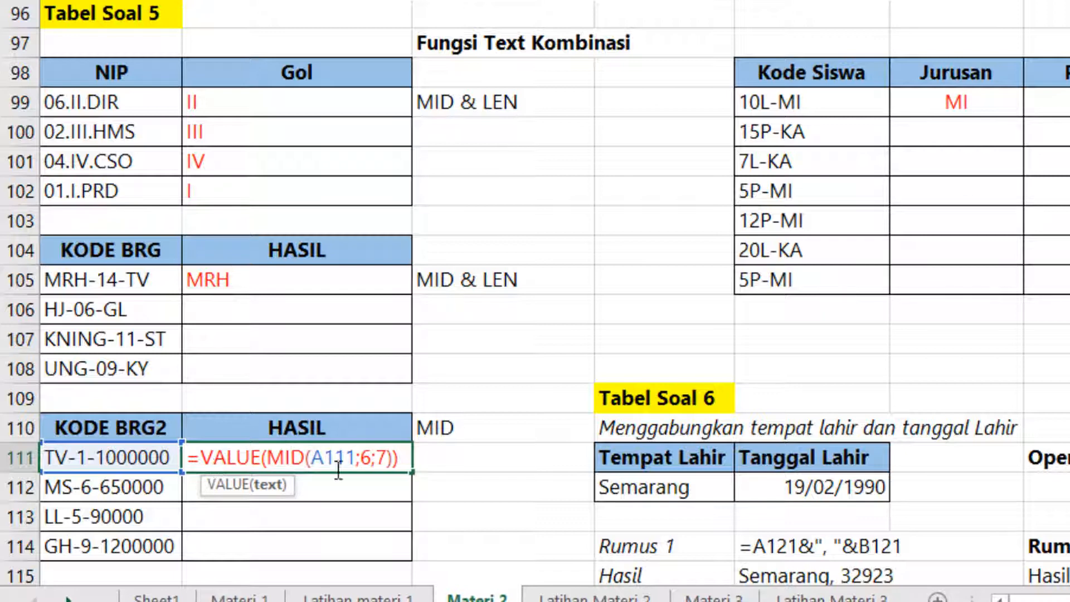
left_click(374, 458)
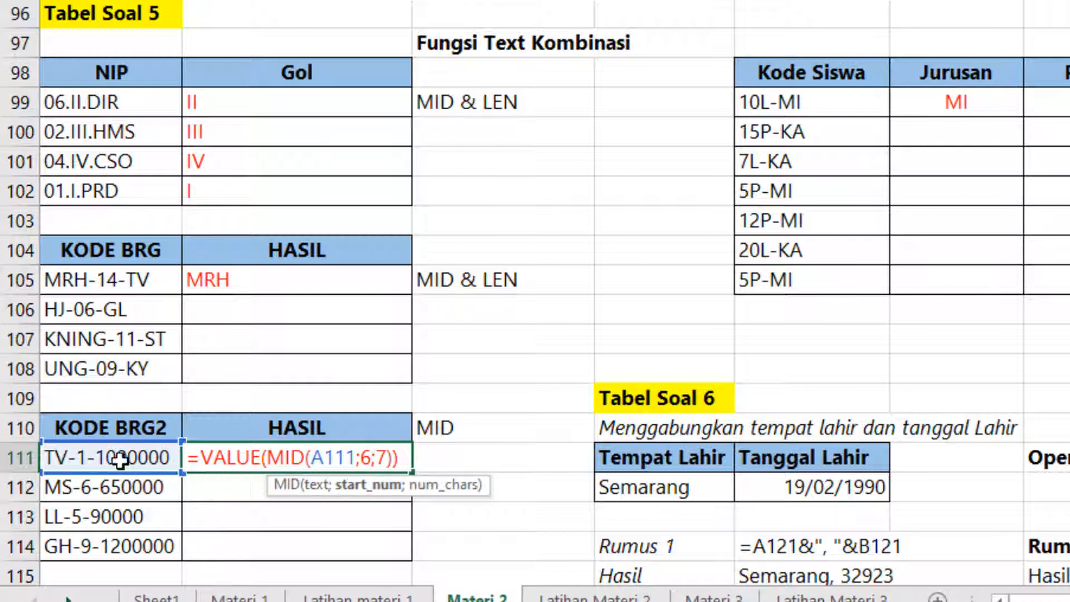
left_click(388, 460)
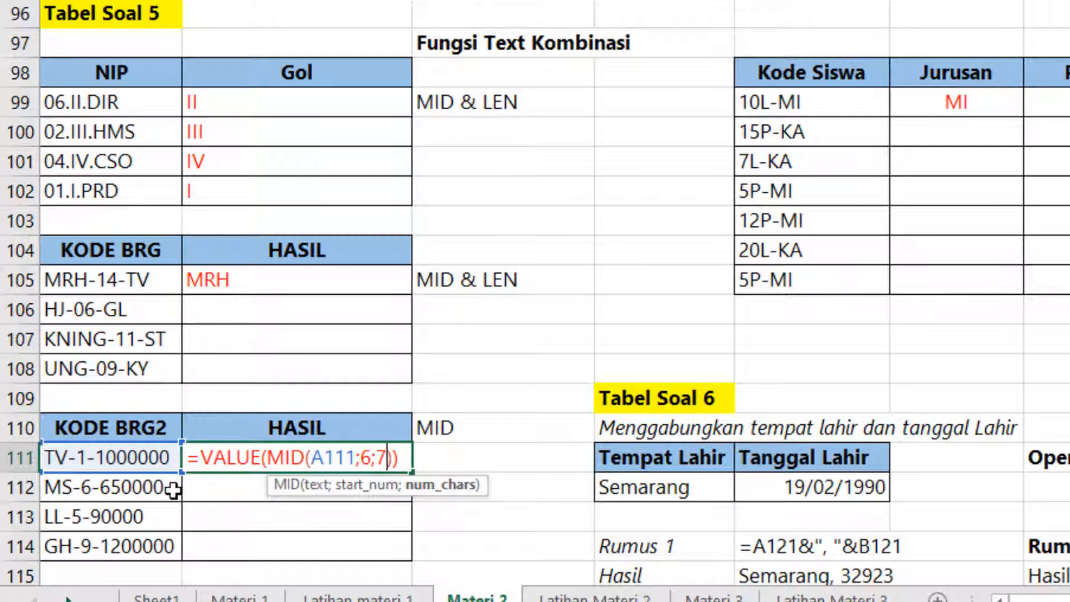
key("Return")
Step: Fill the VALUE and MID formula from B111 down the KODE BRG2 table and clear the surplus copy in B115
left_click(366, 454)
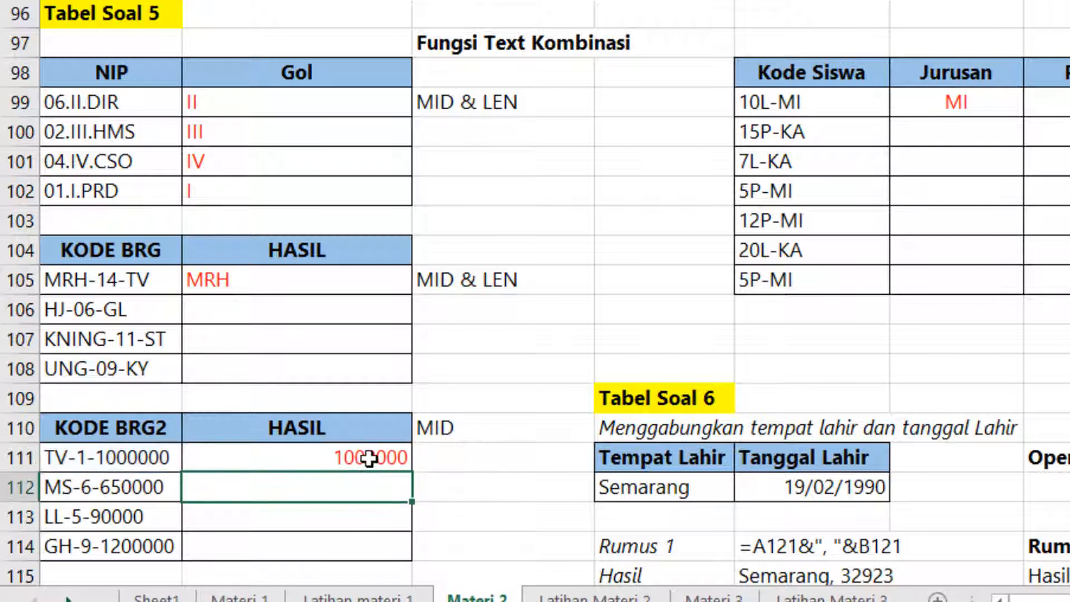
left_click_drag(415, 471, 427, 581)
left_click(388, 575)
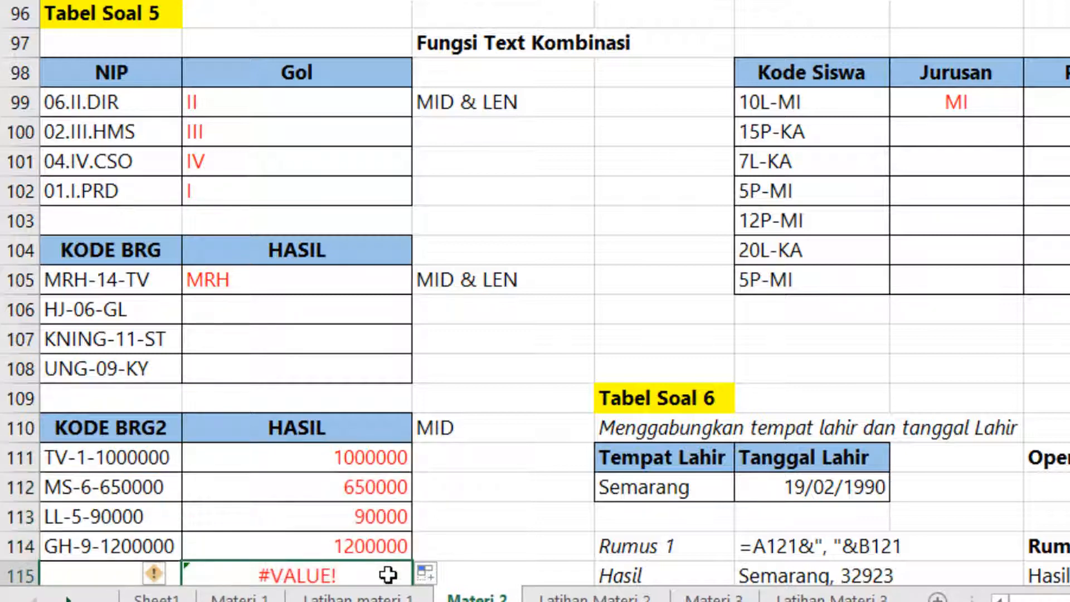
key("Delete")
scroll(459, 313, "down", 4)
left_click(437, 235)
scroll(471, 313, "up", 3)
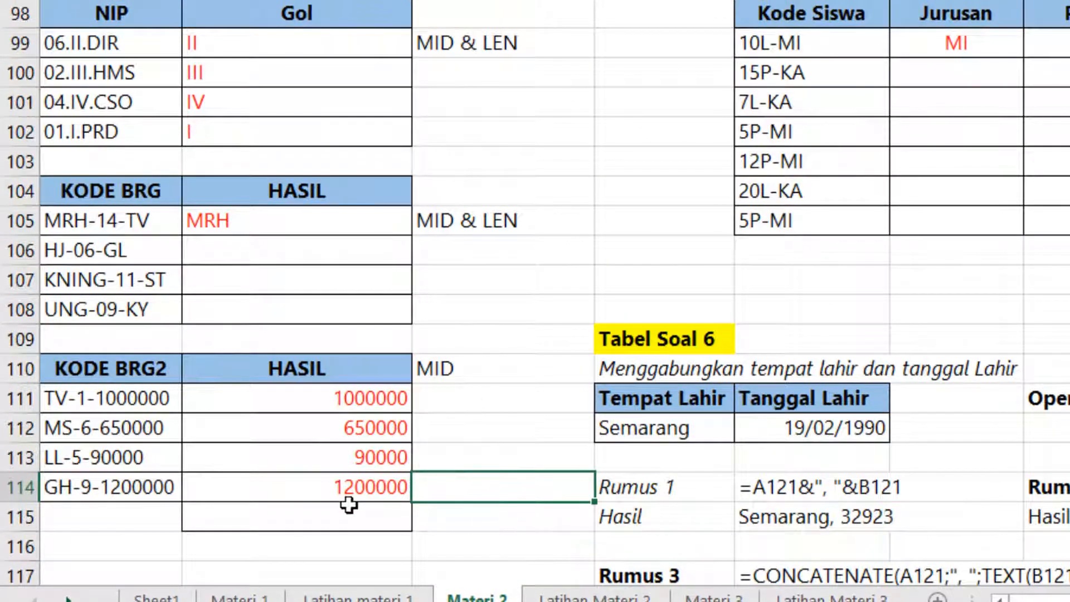
Step: Examine the RIGHT formula in F99 under Jurusan in the Kode Siswa table
left_click(343, 500)
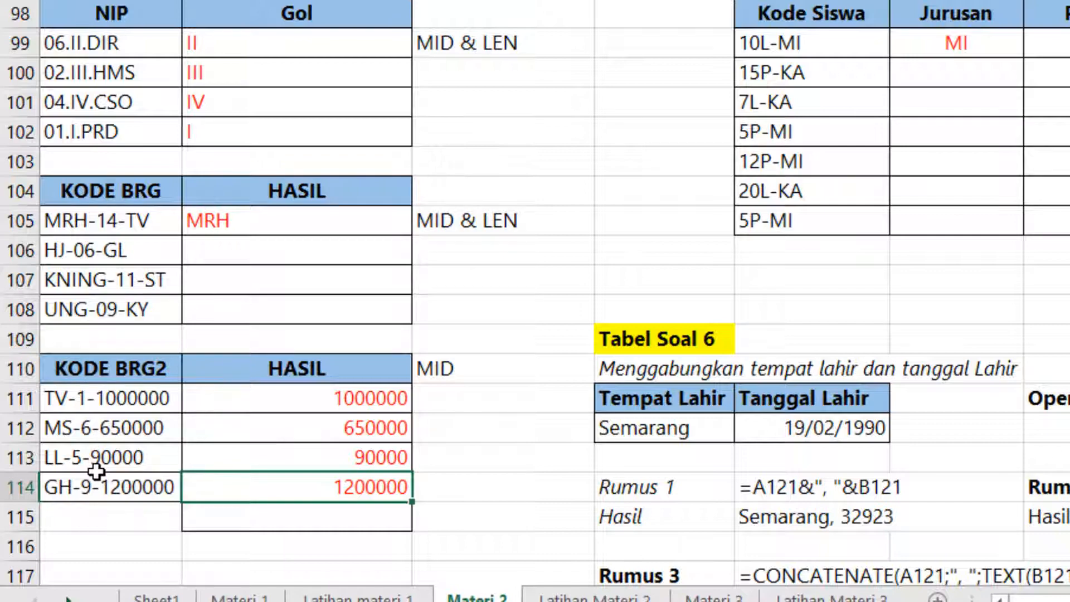
scroll(987, 399, "up", 1)
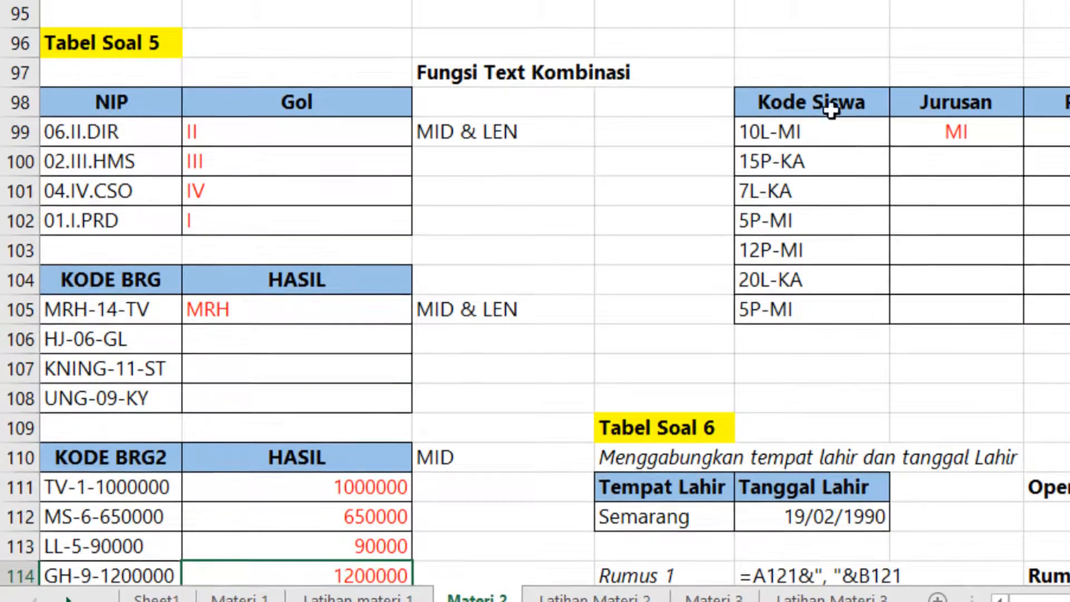
left_click(844, 143)
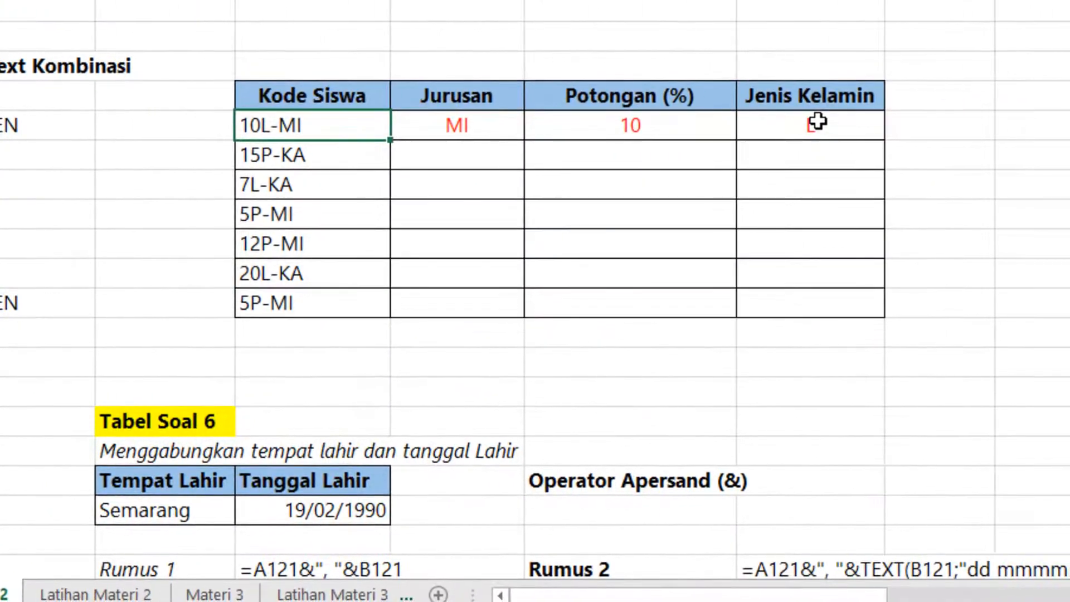
double_click(457, 123)
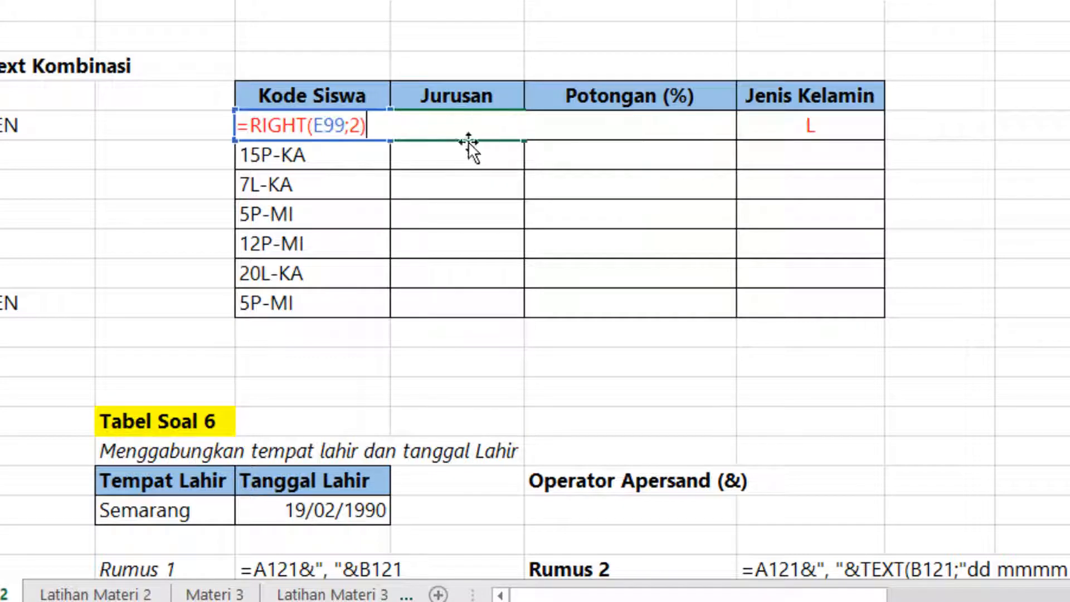
left_click(485, 156)
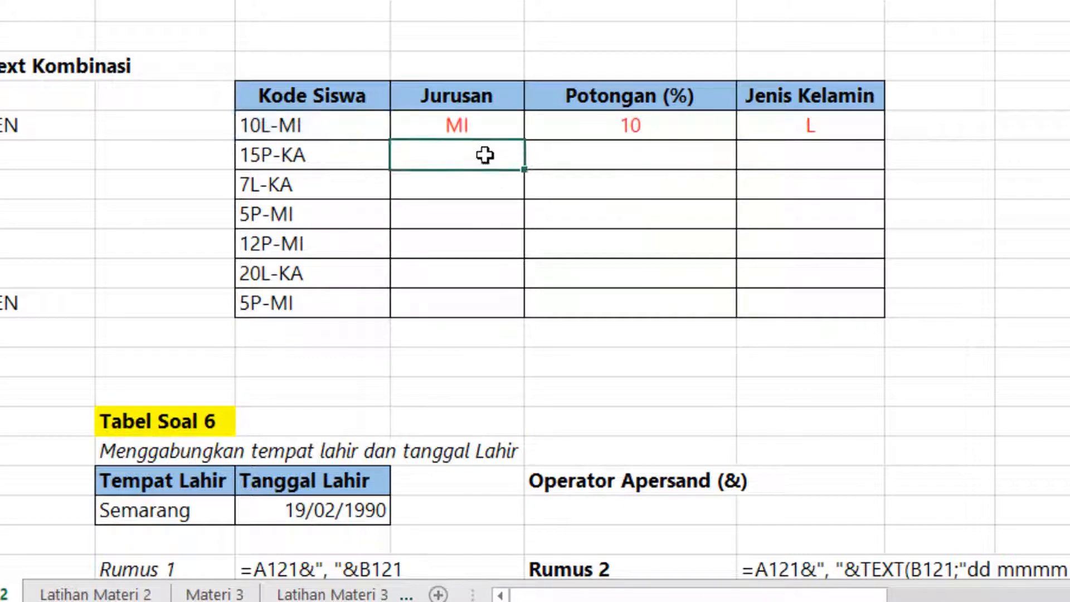
Step: Remove the centre alignment from the Jurusan, Potongan (%) and Jenis Kelamin cells F99:H99
left_click_drag(444, 122, 805, 126)
right_click(805, 126)
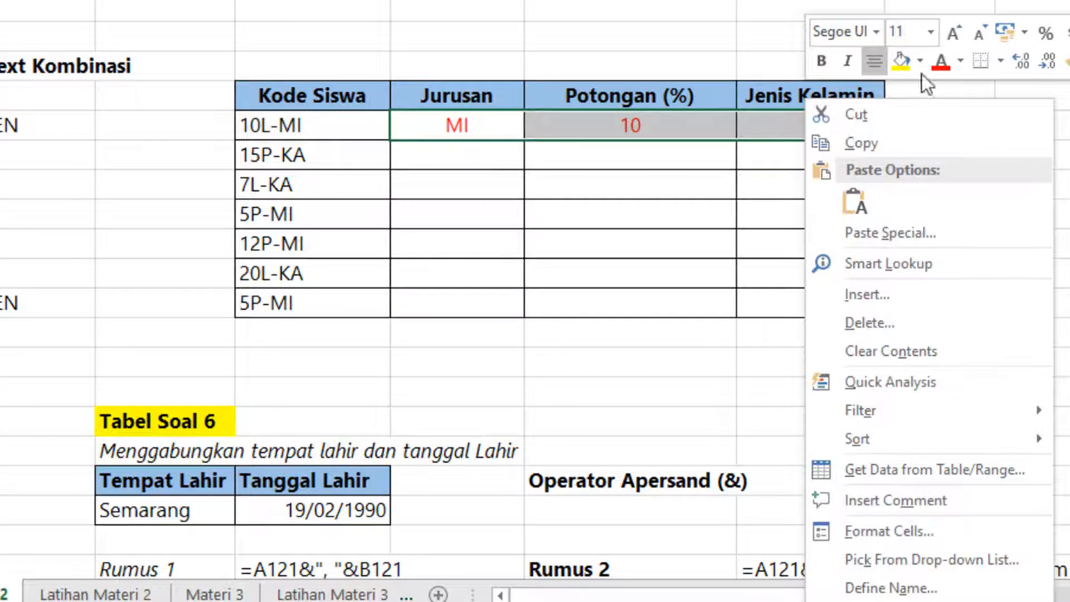
left_click(875, 60)
Step: Compare the RIGHT formula in F99 with the combined VALUE, LEFT and LEN formula in G99
double_click(453, 133)
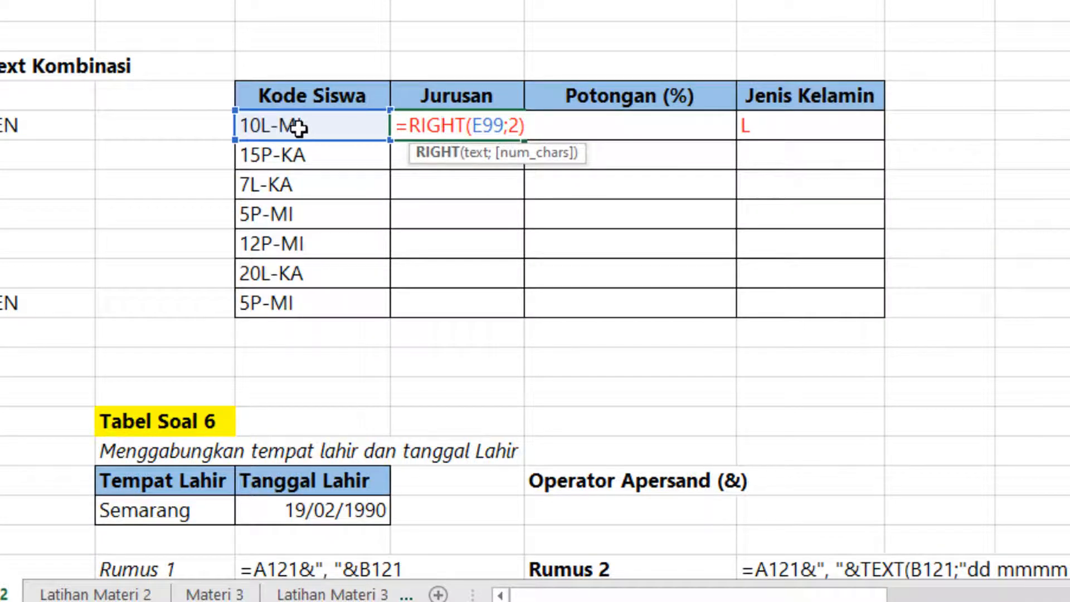
key("Return")
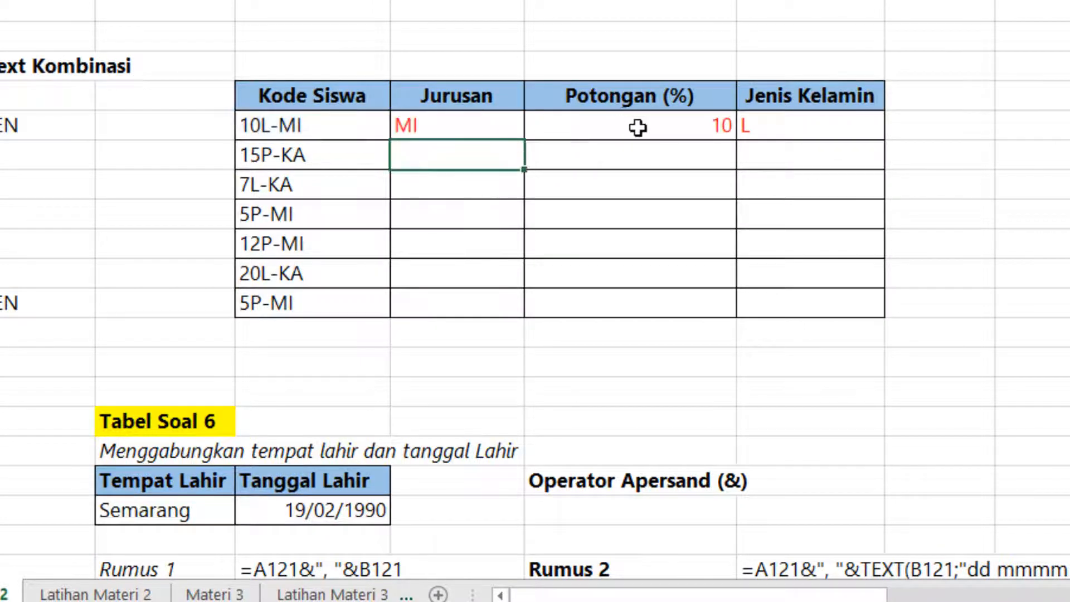
double_click(640, 126)
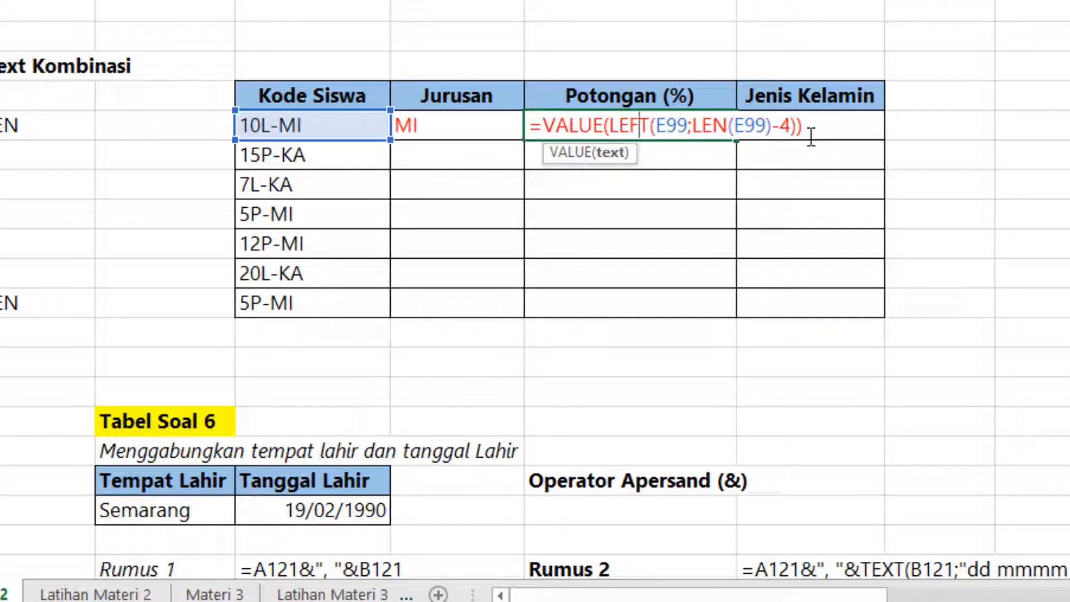
key("Return")
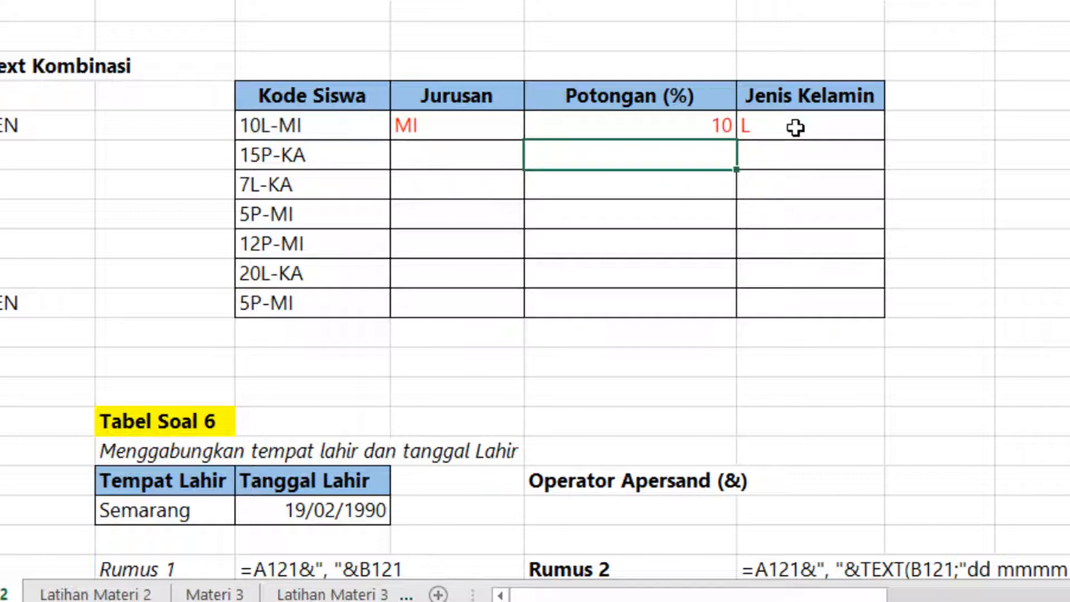
Step: Examine the nested RIGHT part of the LEFT formula in H99 against the student code in E99
left_click(796, 127)
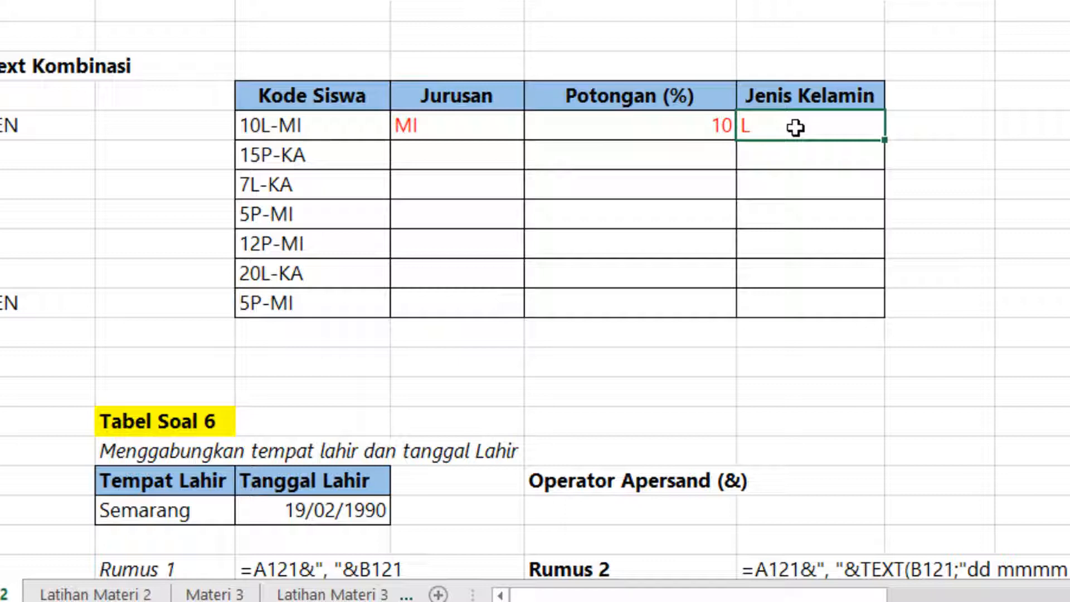
double_click(796, 128)
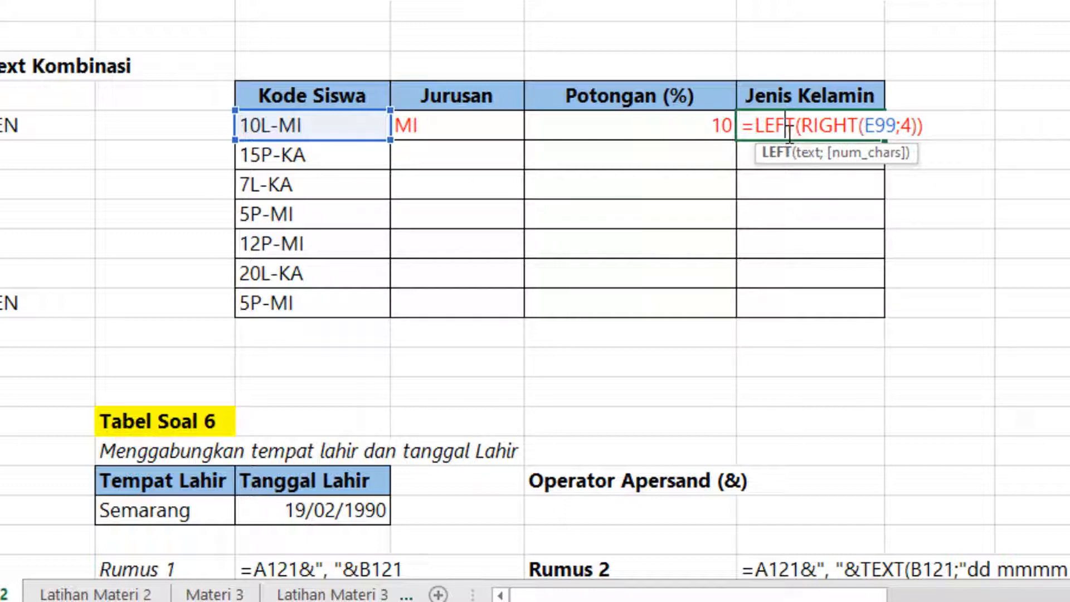
left_click_drag(801, 127, 913, 134)
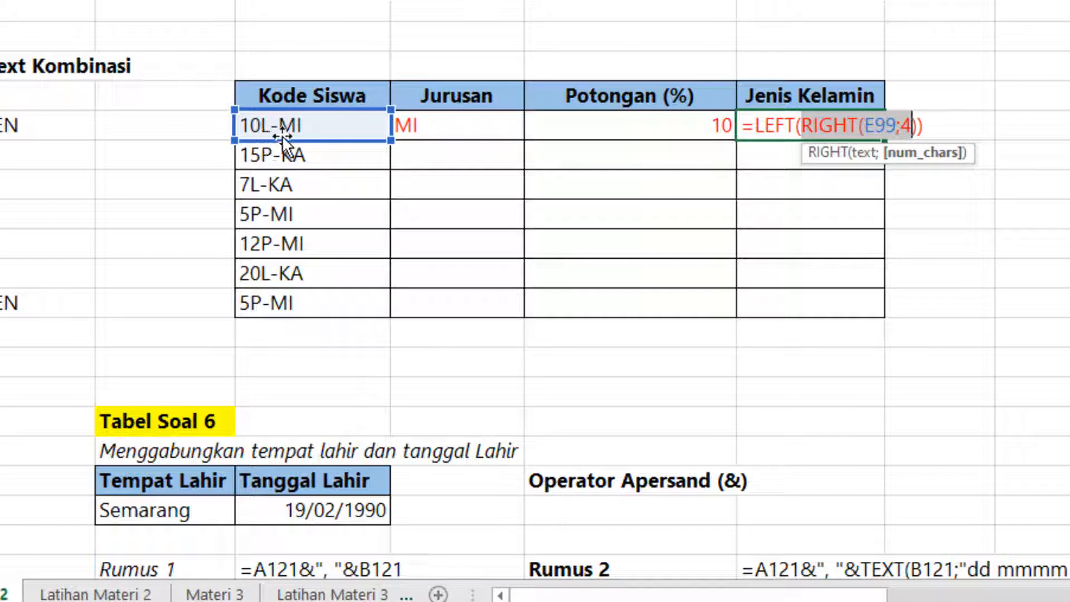
left_click(755, 123)
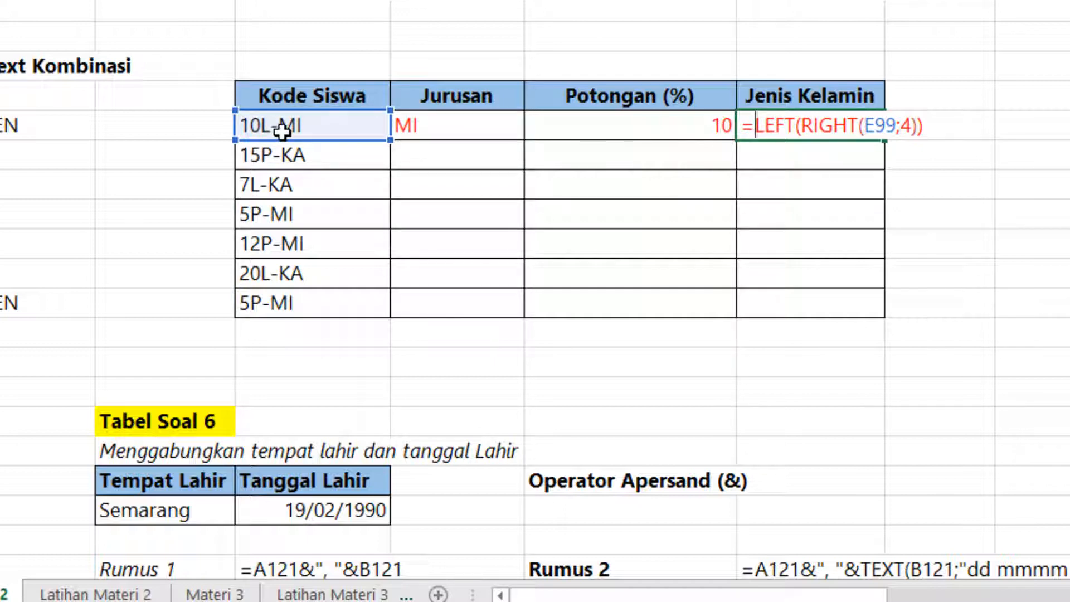
key("Return")
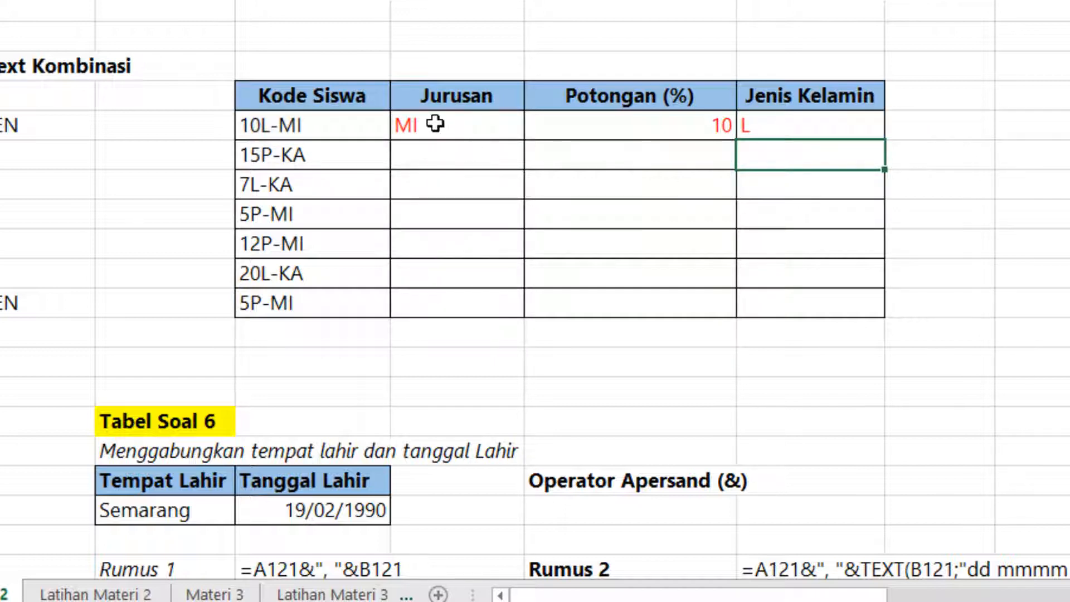
Step: Fill the Jurusan, Potongan (%) and Jenis Kelamin formulas from F99:H99 down to row 105
left_click_drag(435, 124, 821, 119)
left_click_drag(885, 139, 885, 318)
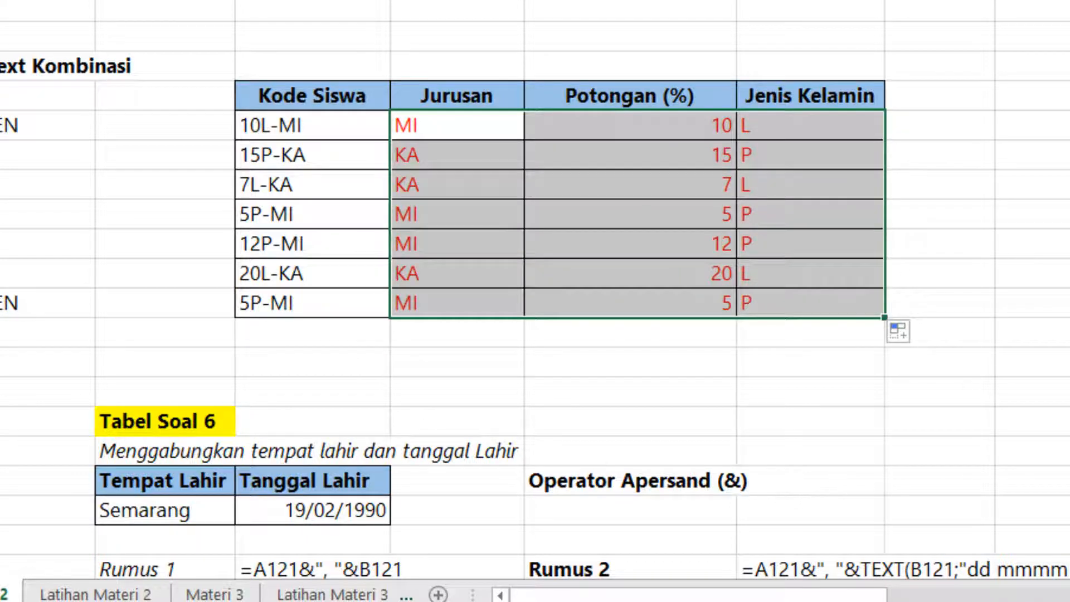
left_click(546, 182)
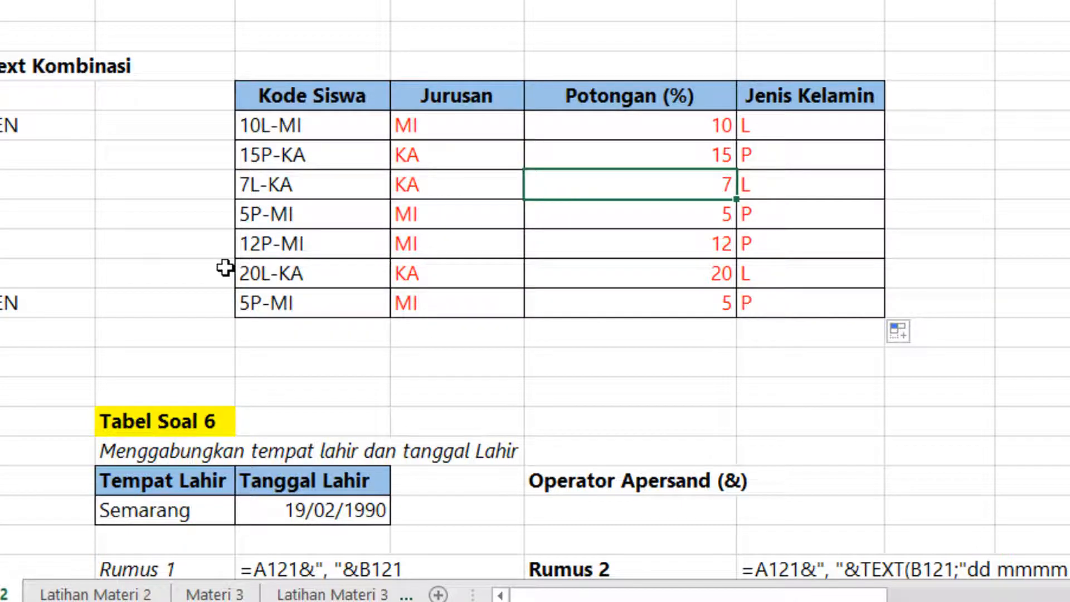
Step: Examine the Rumus 1 ampersand formula in Tabel Soal 6, including its quoted comma separator and second cell reference
scroll(239, 265, "down", 3)
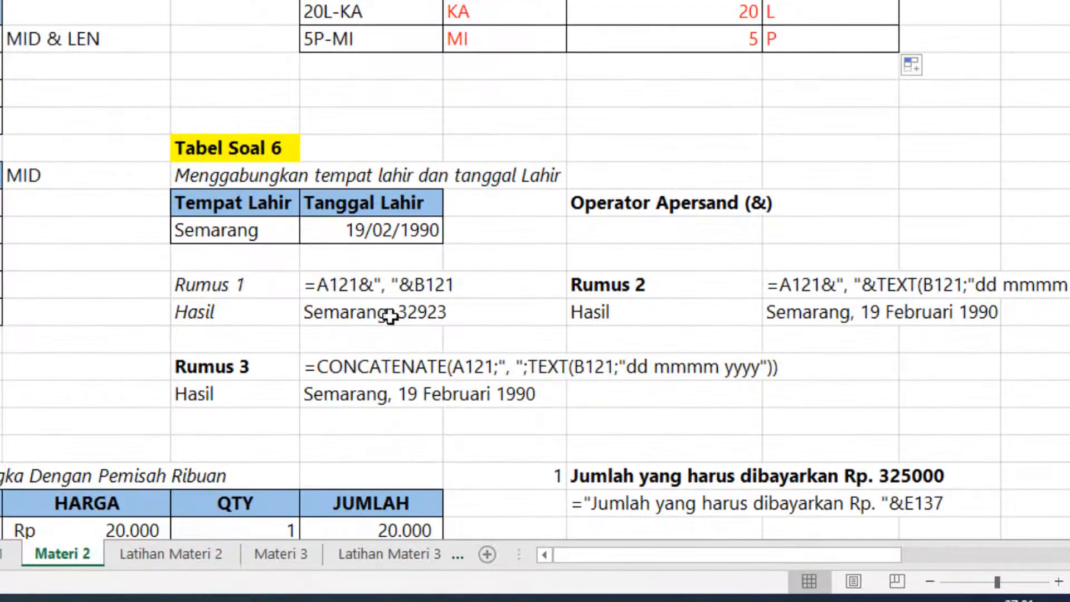
left_click_drag(585, 557, 612, 557)
scroll(592, 520, "down", 1)
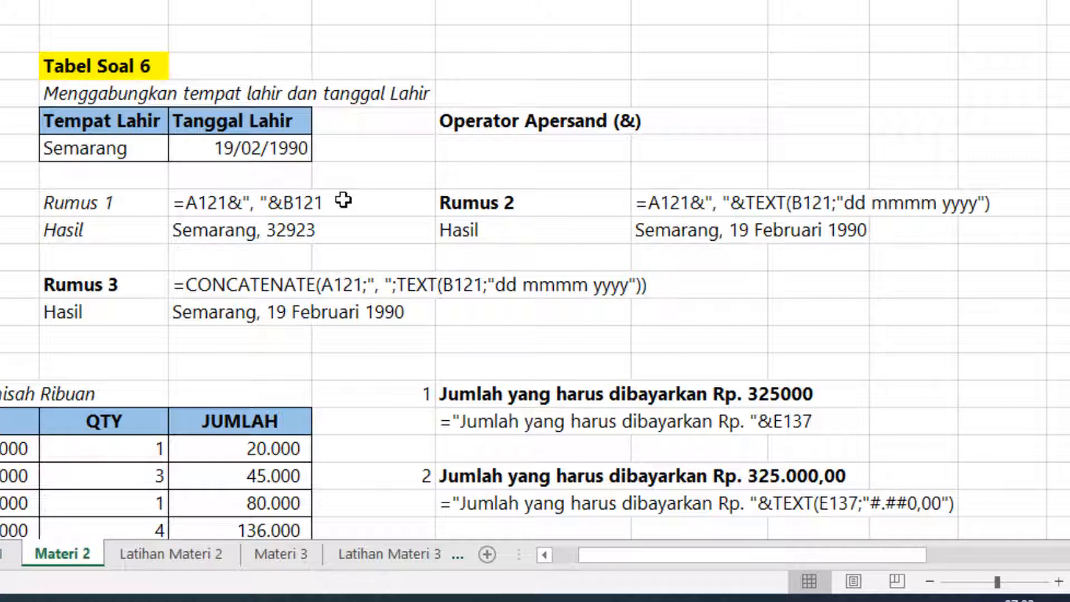
left_click(125, 202)
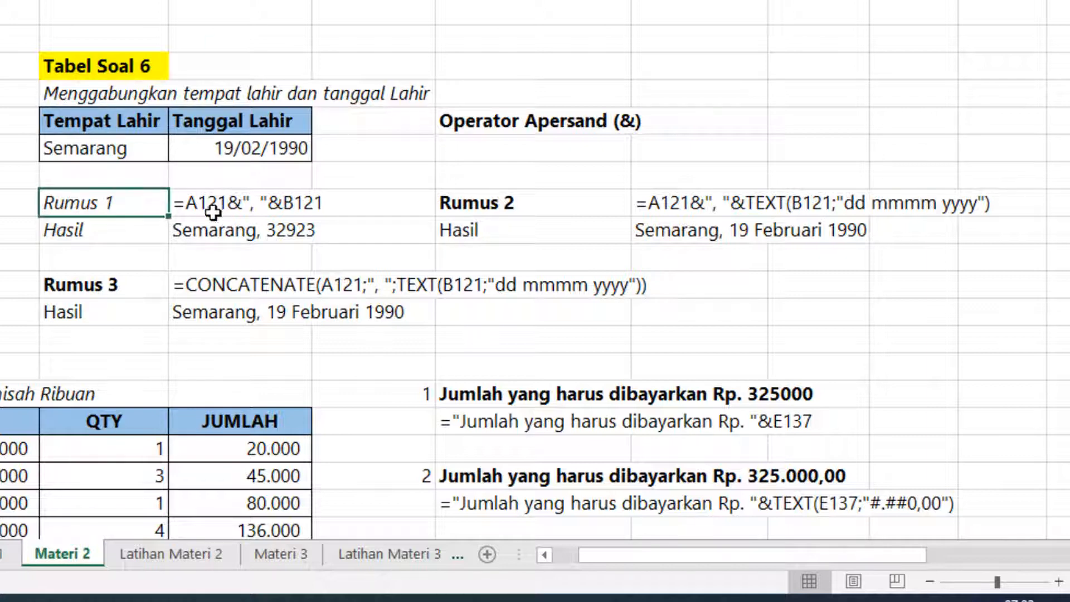
double_click(198, 202)
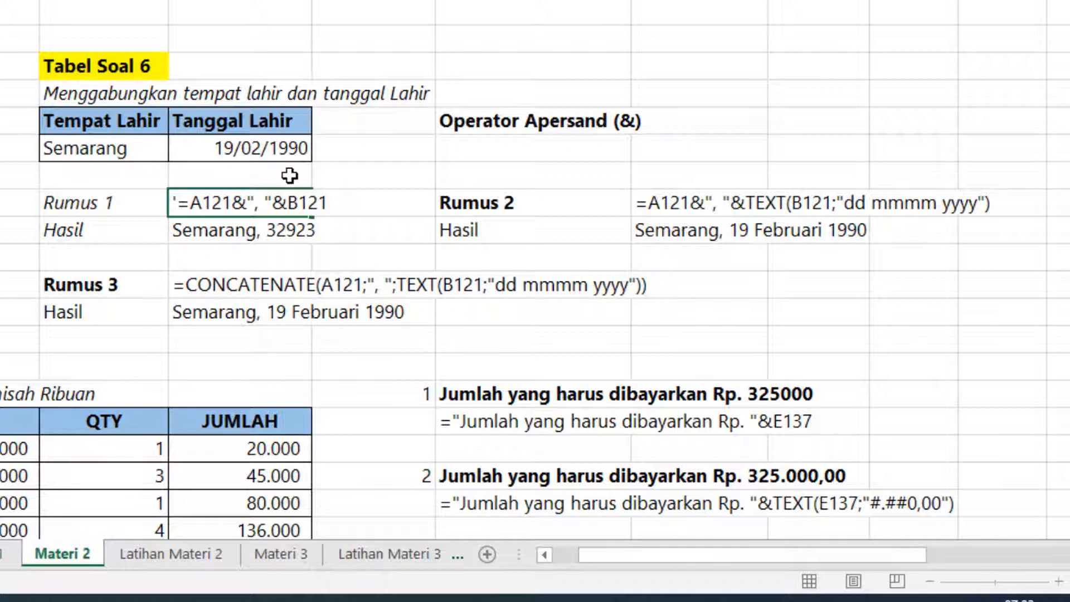
left_click(247, 208)
left_click_drag(271, 207, 247, 207)
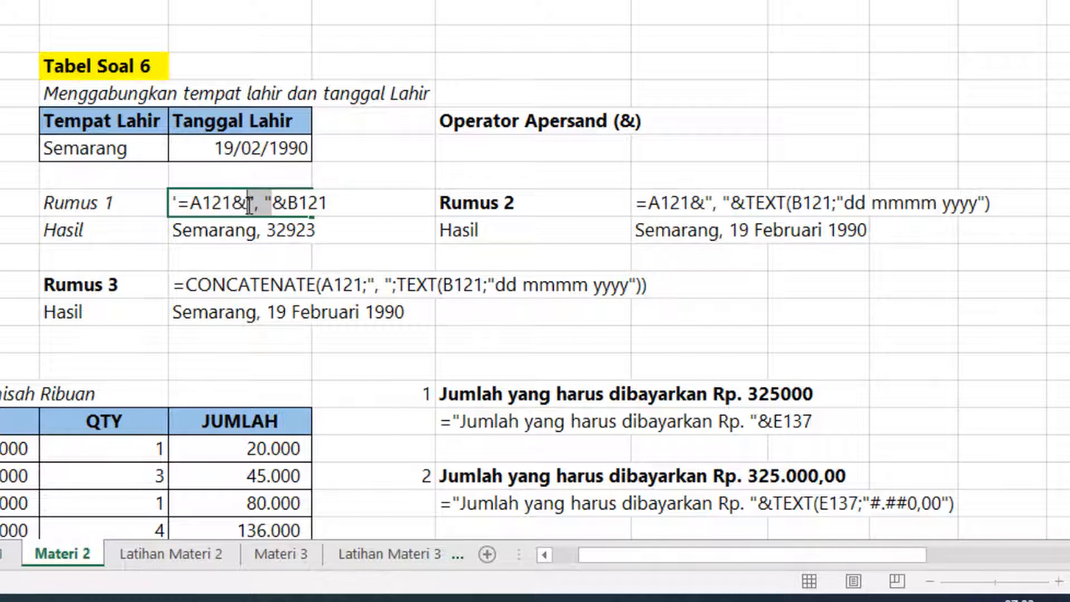
left_click(288, 206)
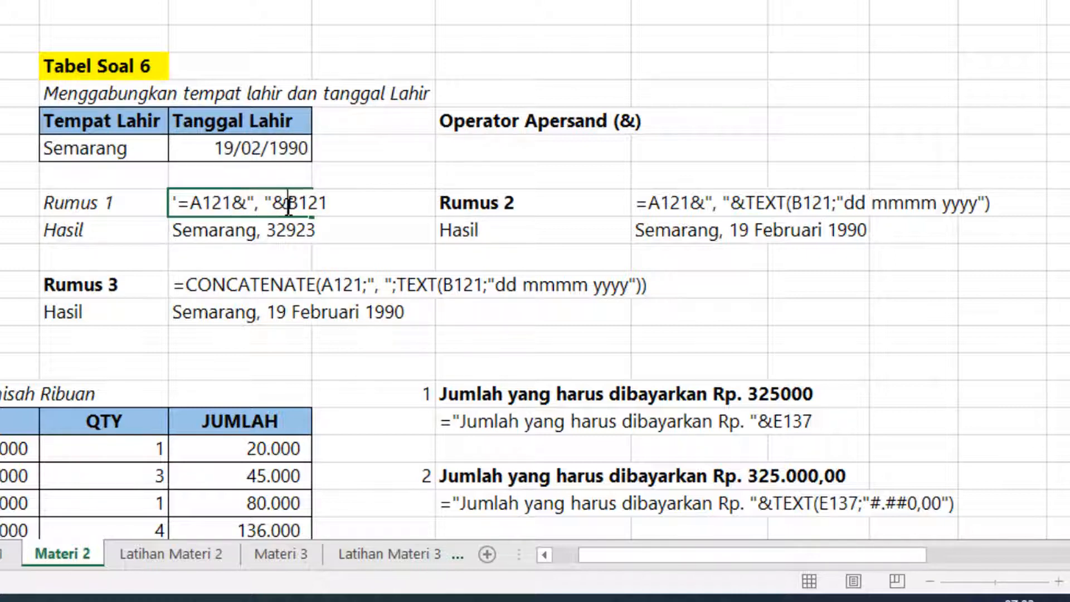
Step: Compare the Rumus 1 result in E115 with the source date in the Tanggal Lahir cell E112
left_click(289, 236)
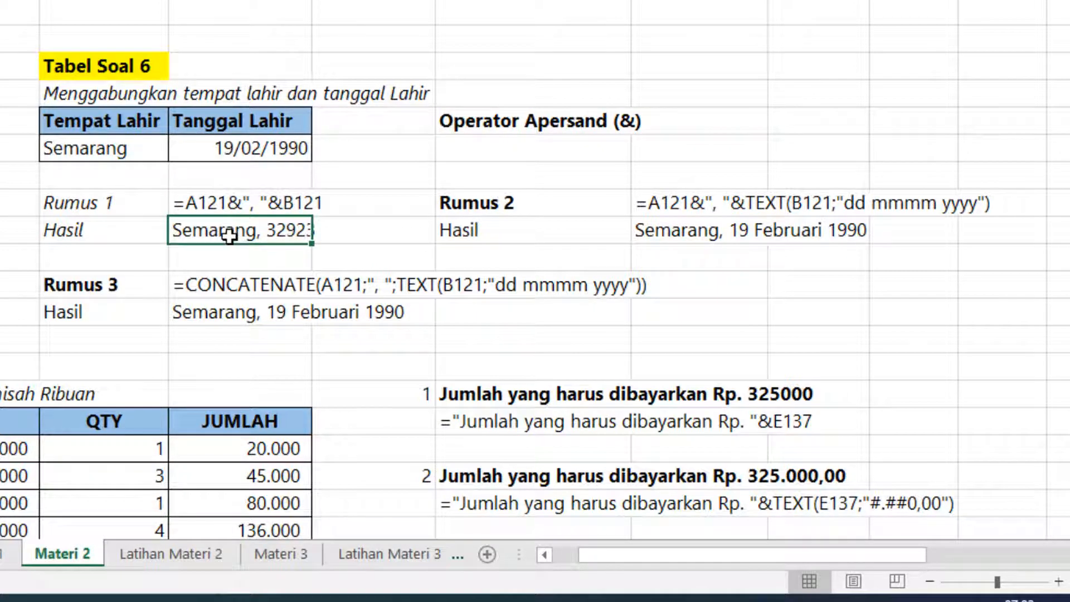
left_click(281, 149)
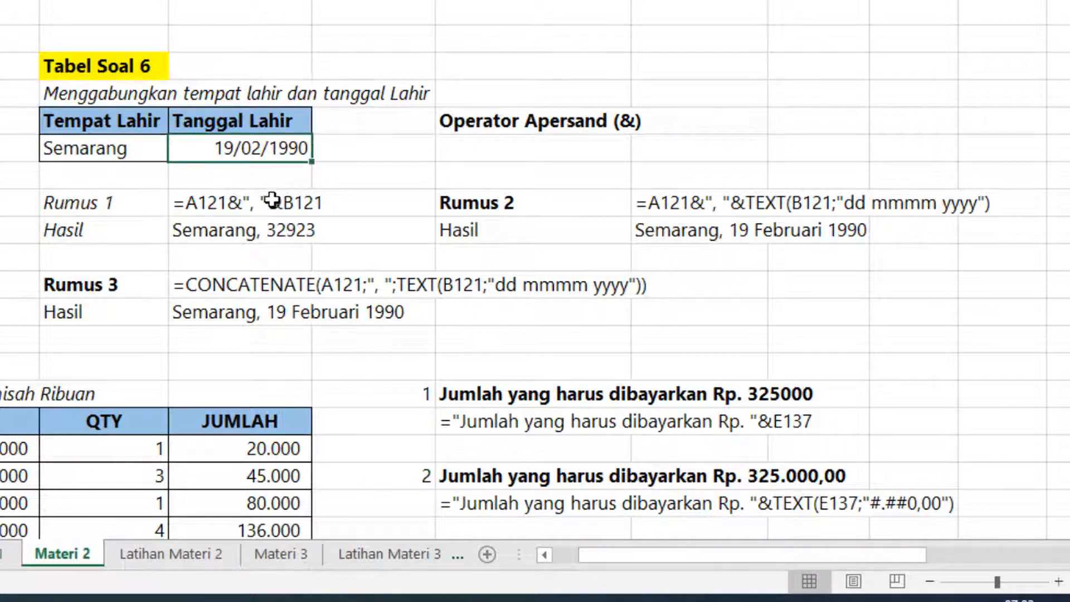
left_click(262, 230)
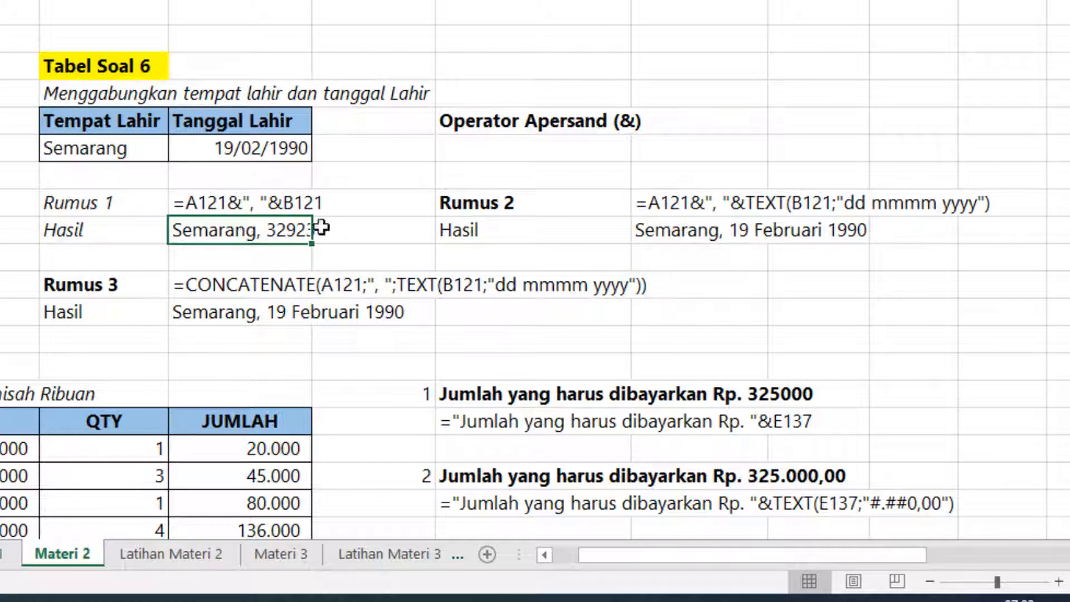
Step: Highlight the Rumus 2 label in G114 with a yellow fill
left_click(553, 205)
right_click(551, 204)
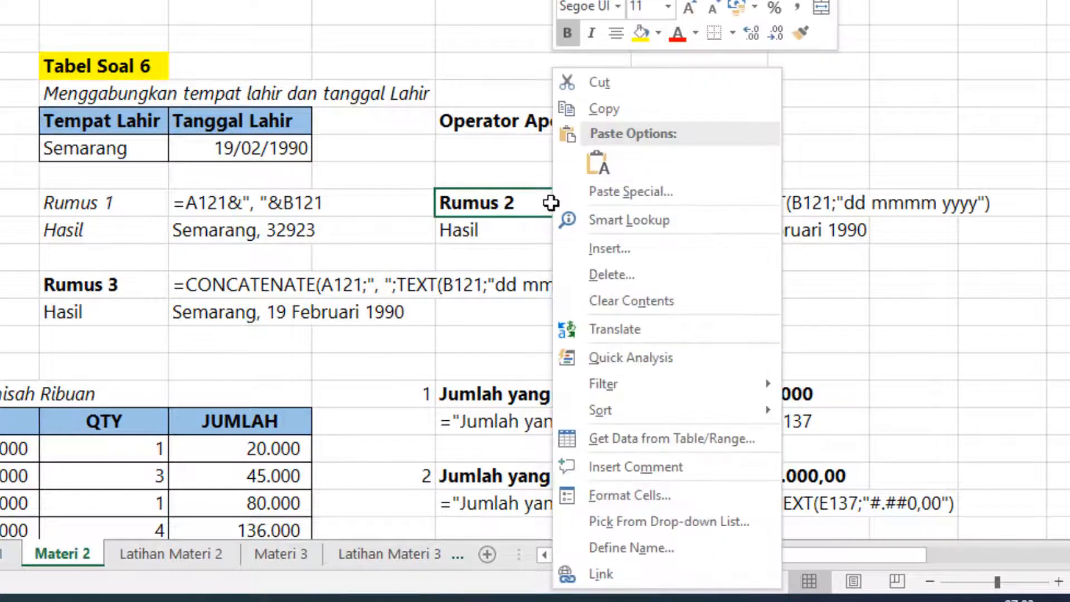
left_click(638, 32)
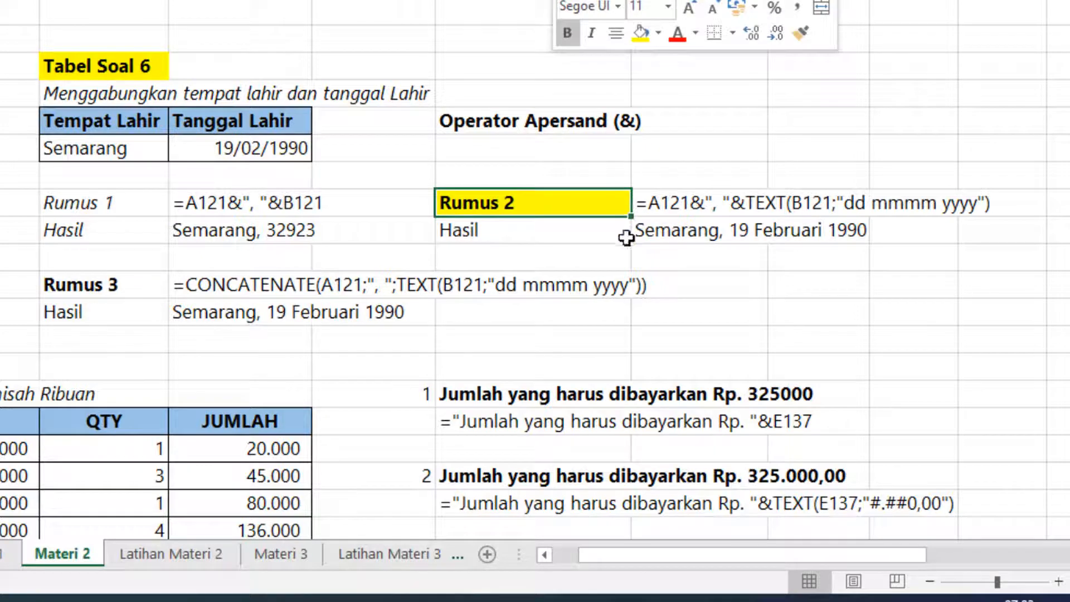
Step: Examine the Rumus 2 formula in H115, checking the D112 reference and the value and format arguments of TEXT
left_click(644, 207)
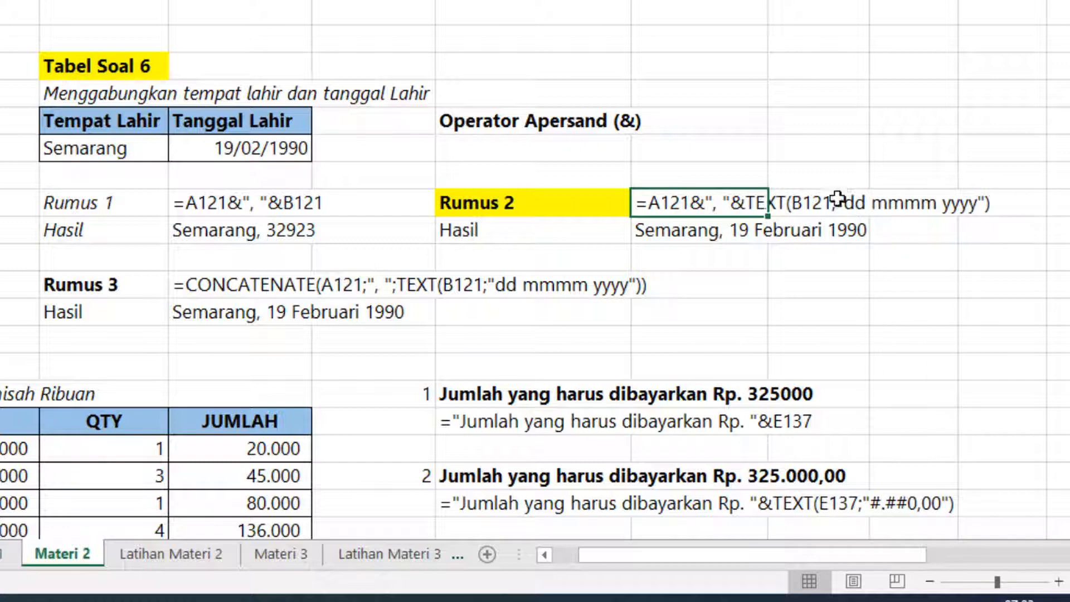
left_click(681, 233)
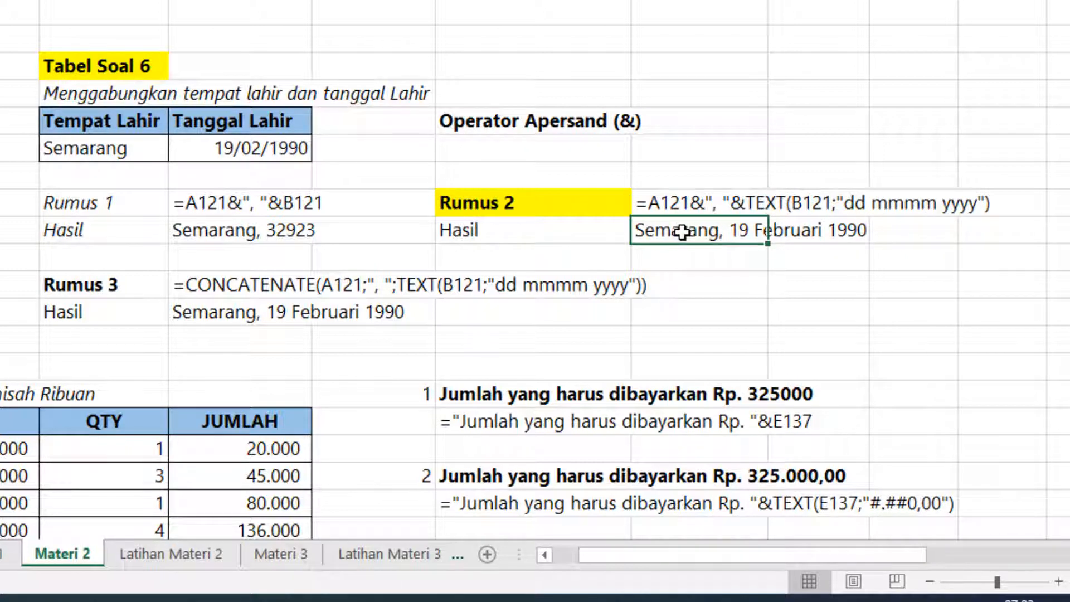
double_click(684, 232)
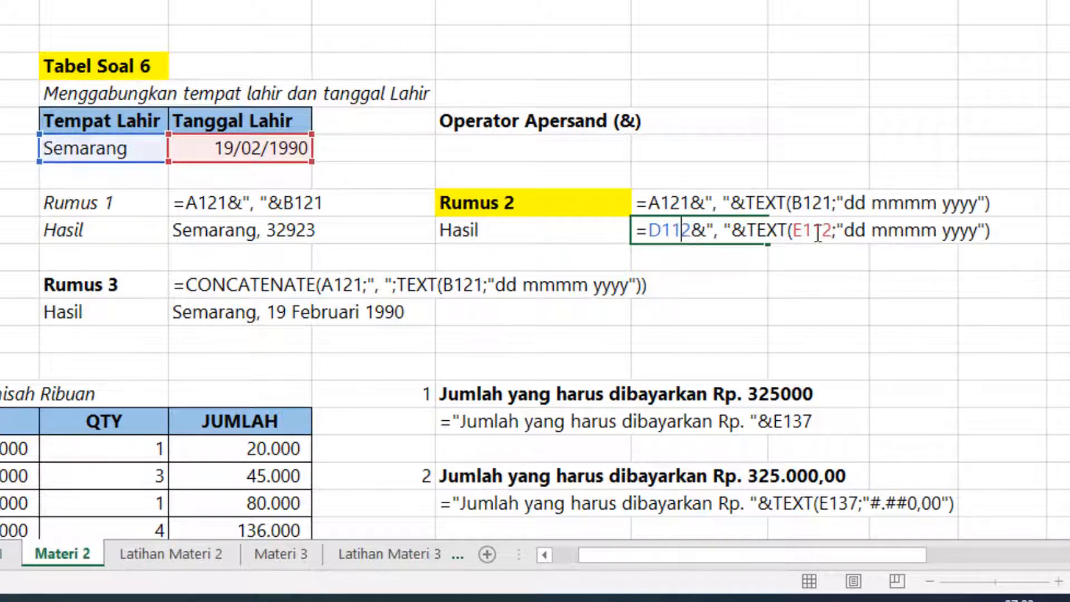
left_click_drag(692, 231, 649, 233)
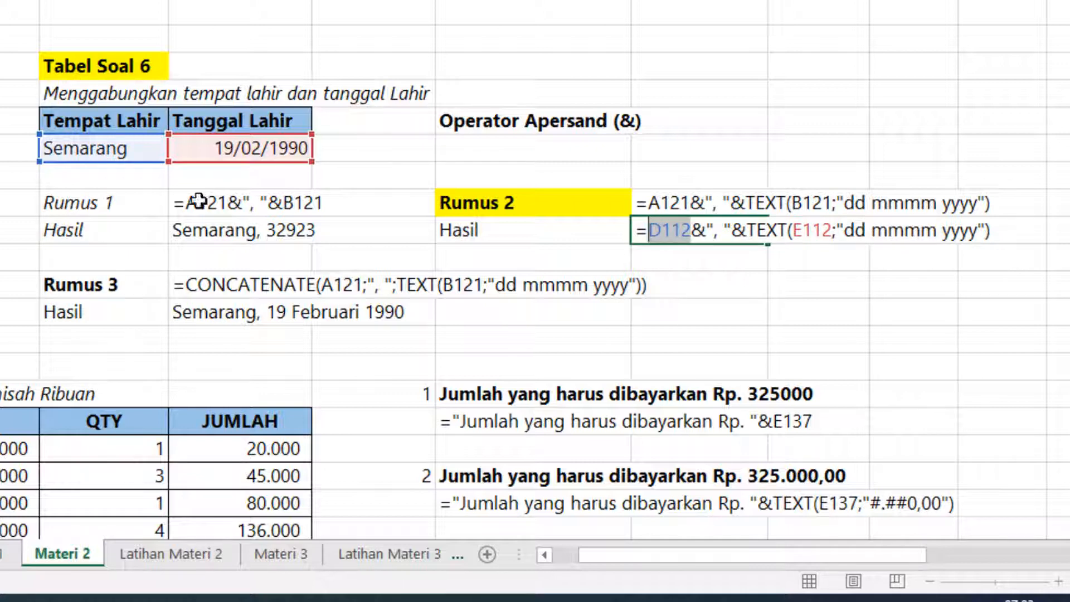
left_click(704, 238)
left_click(787, 233)
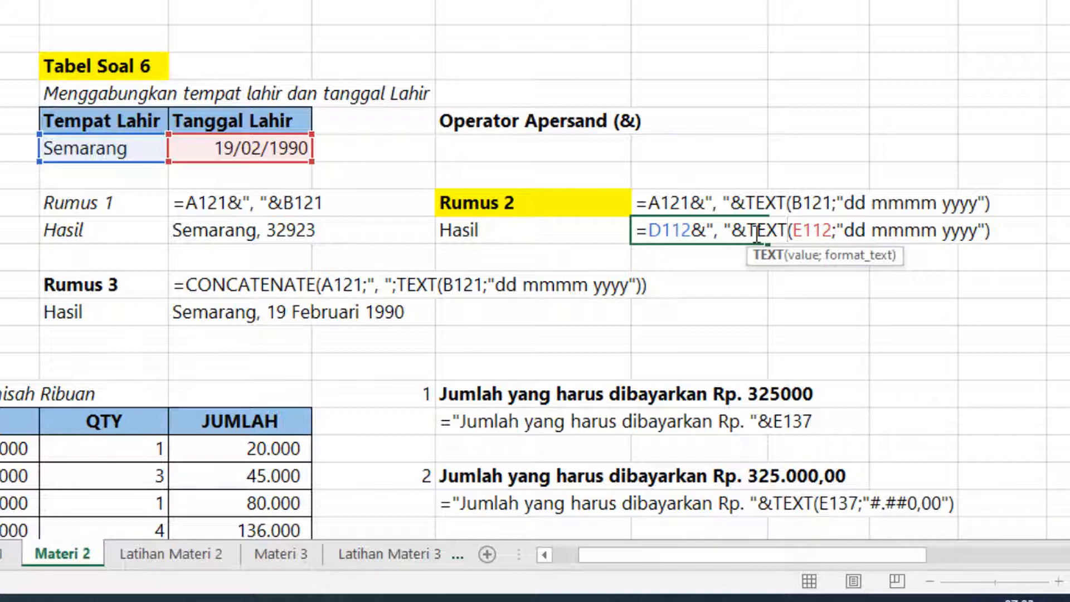
left_click(809, 234)
left_click(838, 234)
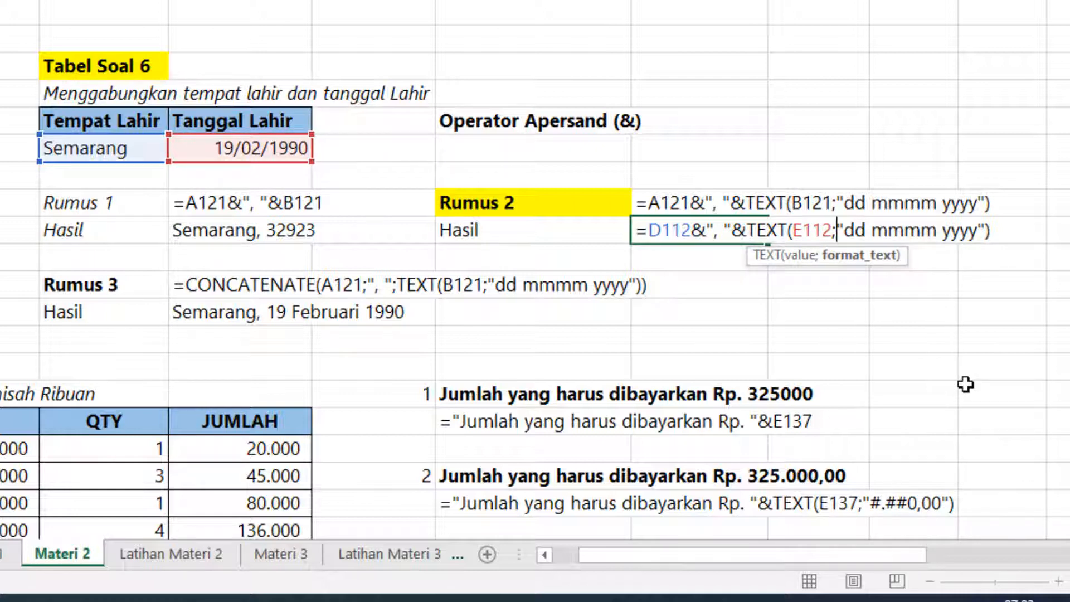
key("Return")
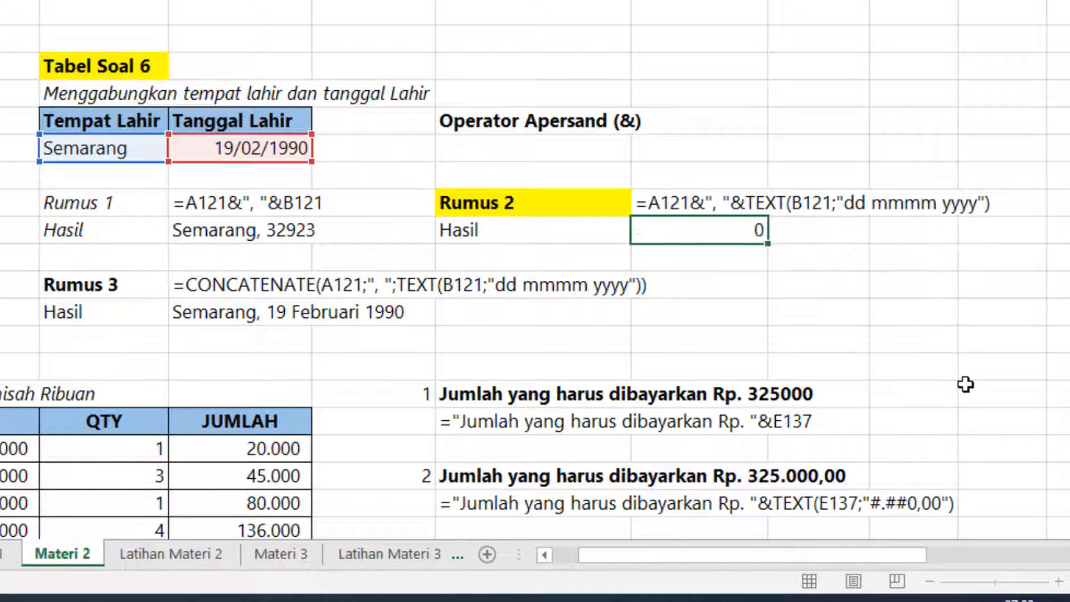
Step: Examine the Rumus 3 CONCATENATE formula in E118, checking the D112 reference, the quoted comma separator and the nested TEXT function's date format
left_click(706, 232)
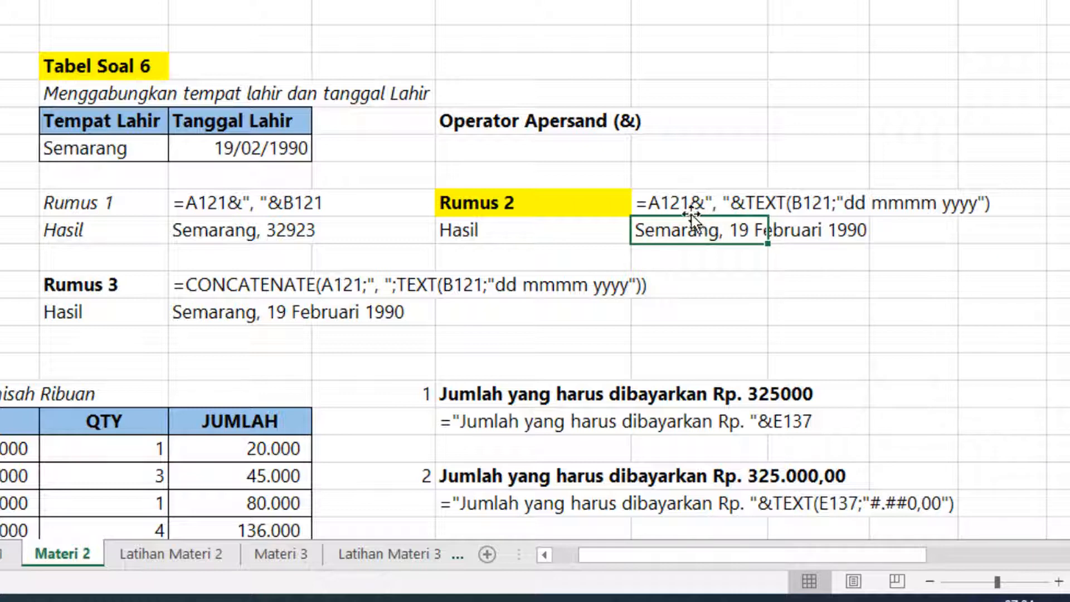
left_click(220, 292)
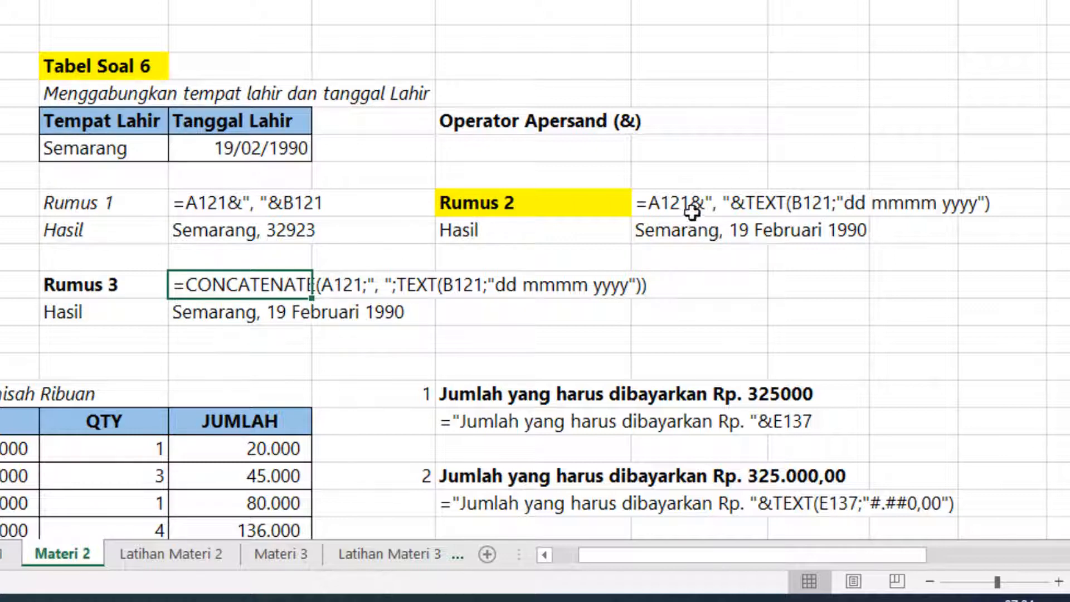
double_click(212, 317)
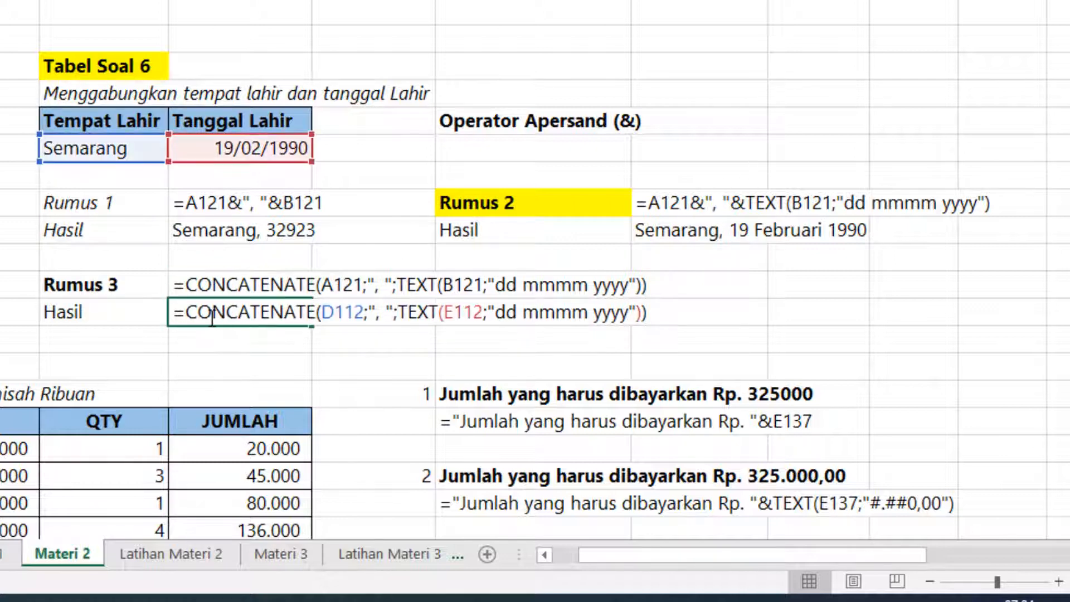
left_click_drag(322, 313, 364, 314)
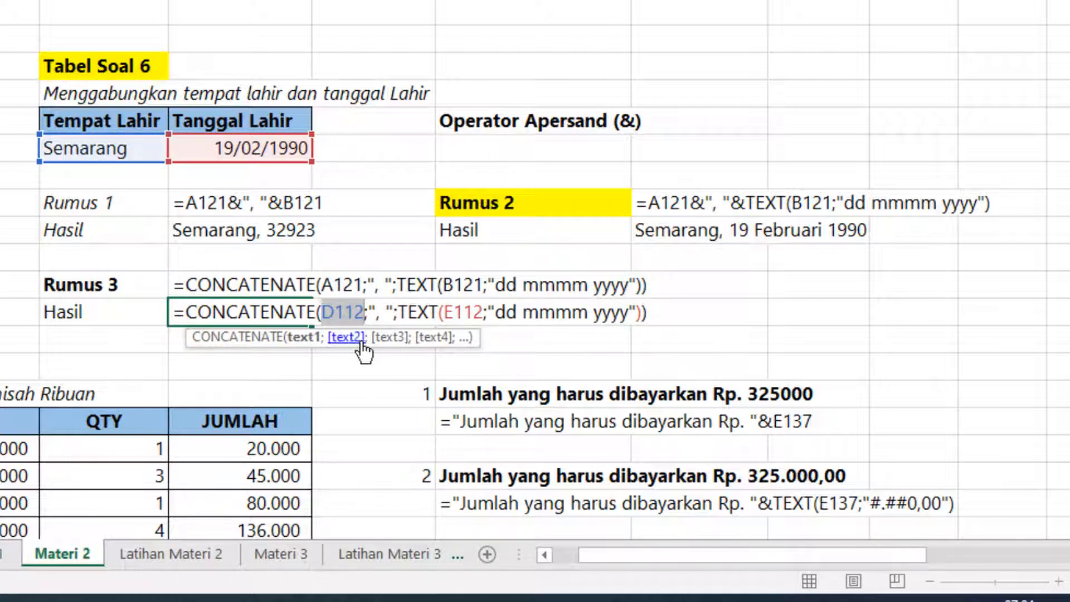
left_click(368, 314)
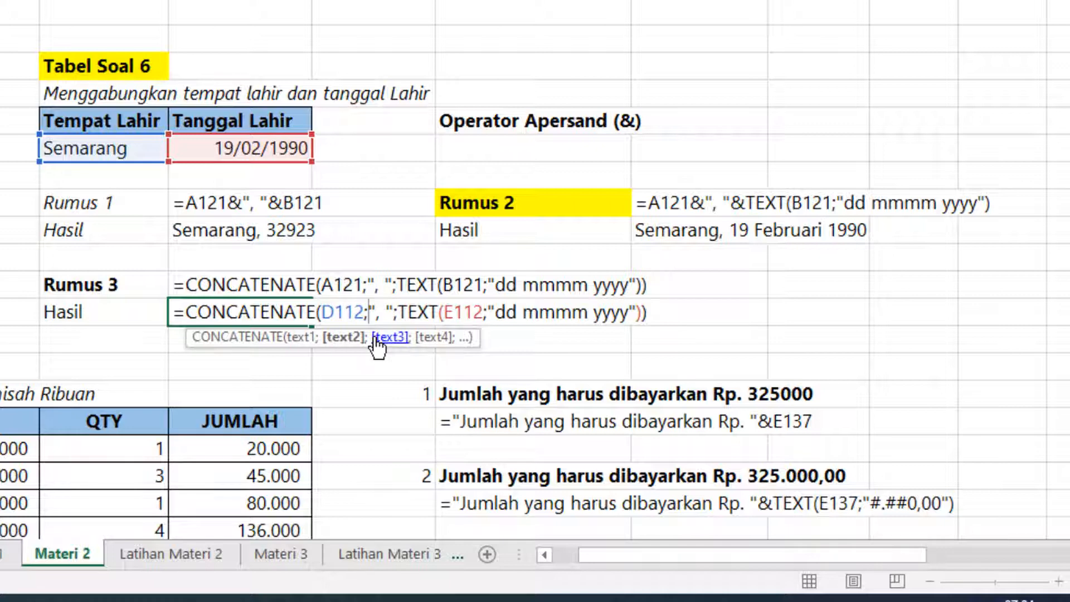
left_click(403, 312)
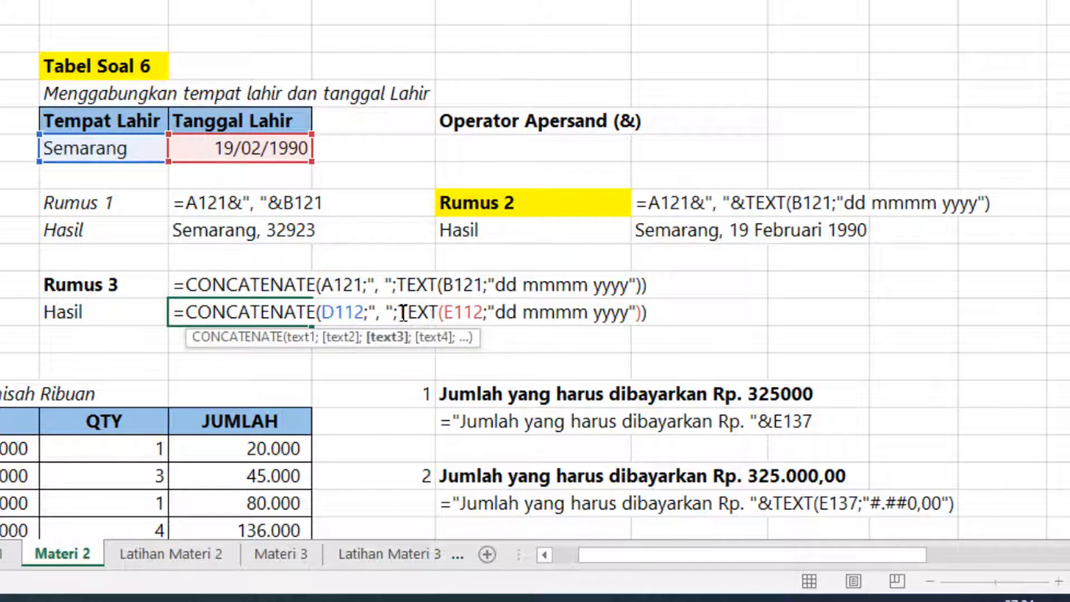
left_click_drag(398, 312, 430, 315)
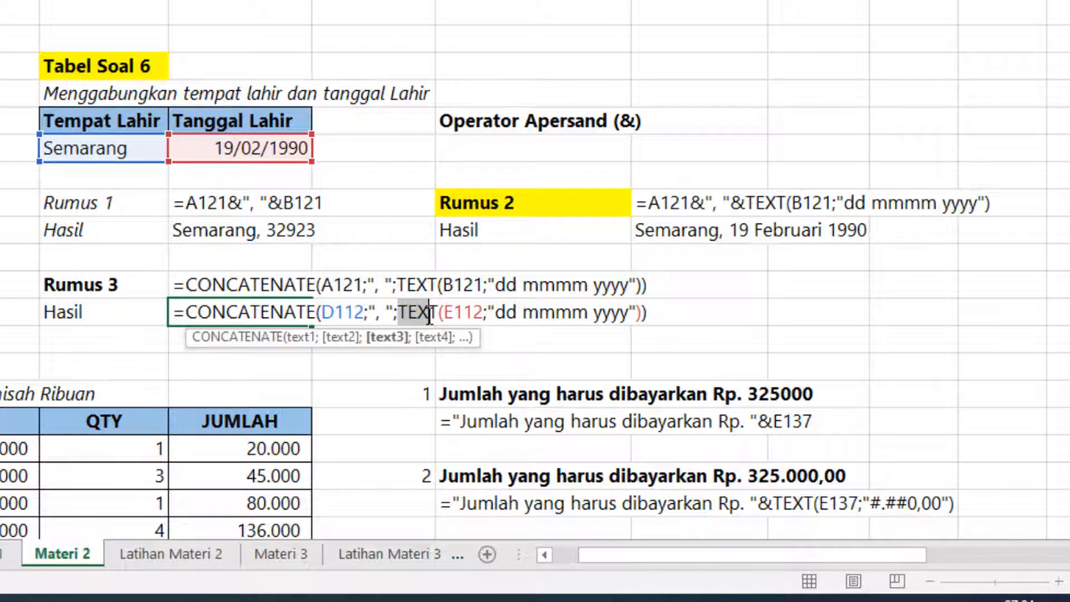
left_click(498, 313)
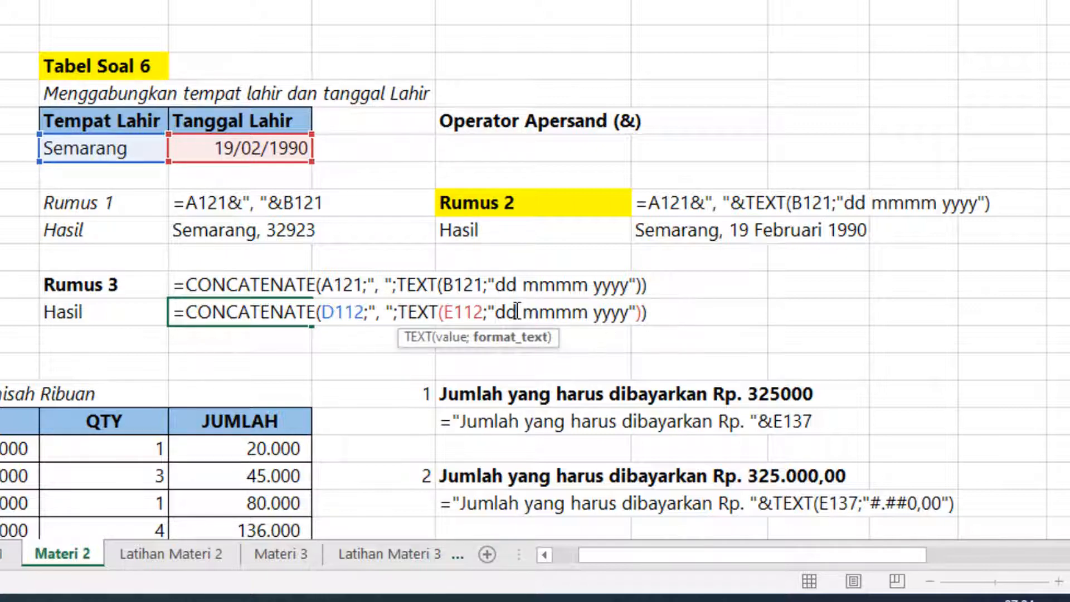
left_click_drag(516, 312, 501, 310)
left_click(519, 318)
left_click(590, 315)
left_click(620, 315)
key("Return")
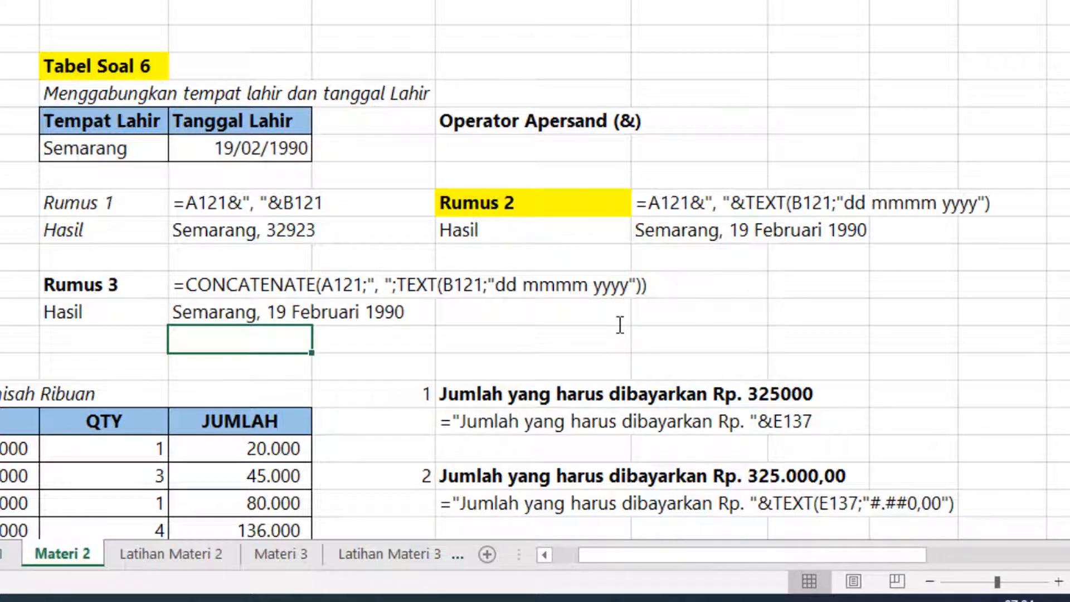
Step: Add the label "Rumus 4" in I117, on the same row as the Rumus 3 formula
left_click(791, 291)
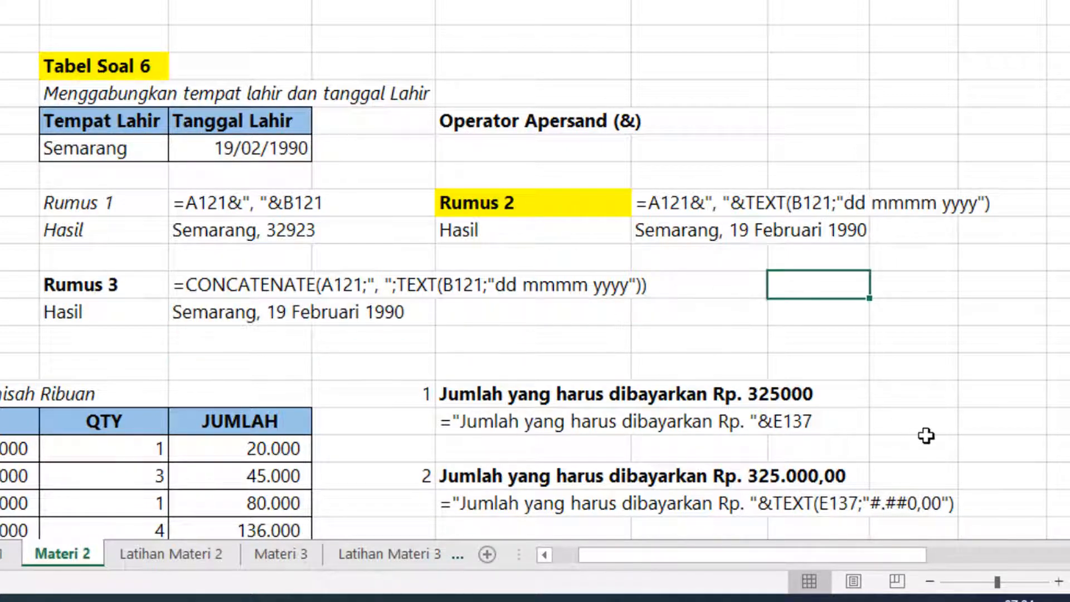
type("Rumus 4")
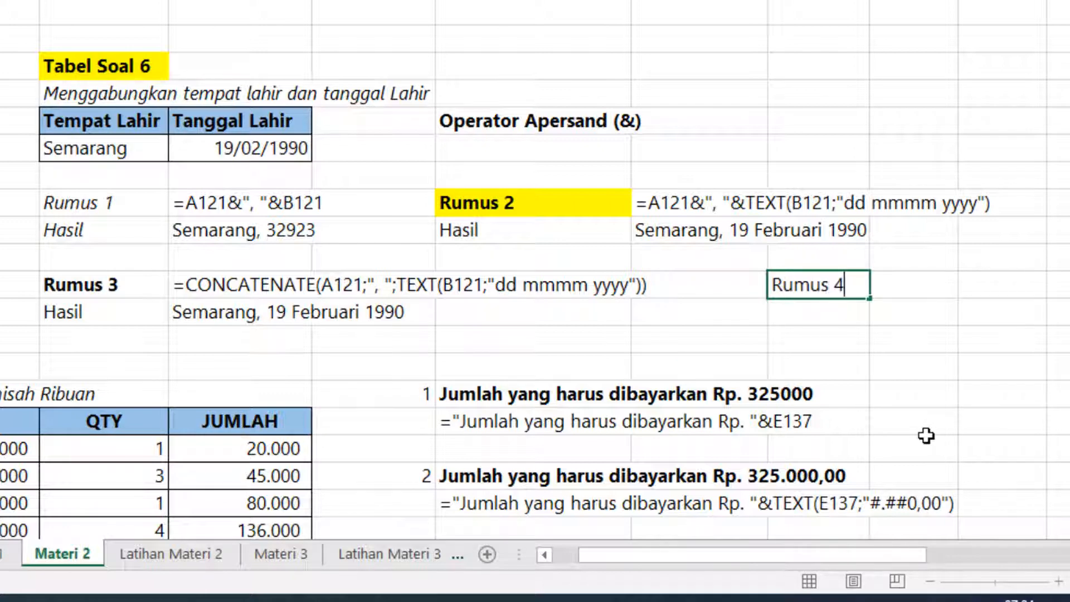
key("Return")
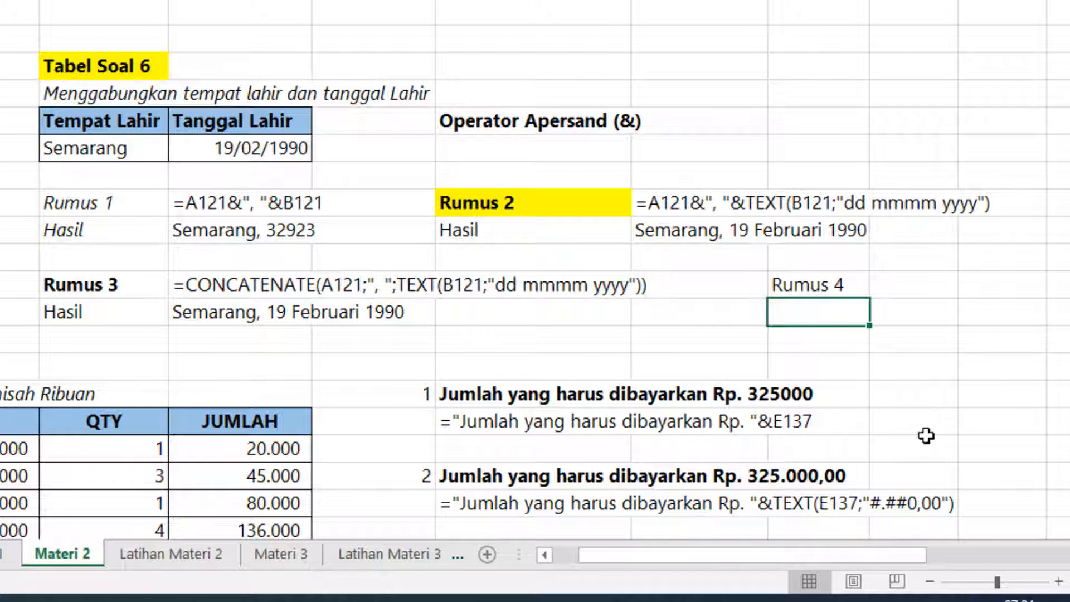
Step: Enter =TEXT(E112;"yyyy") in the cell beneath the Rumus 4 label to extract the year from Tanggal Lahir
type("=")
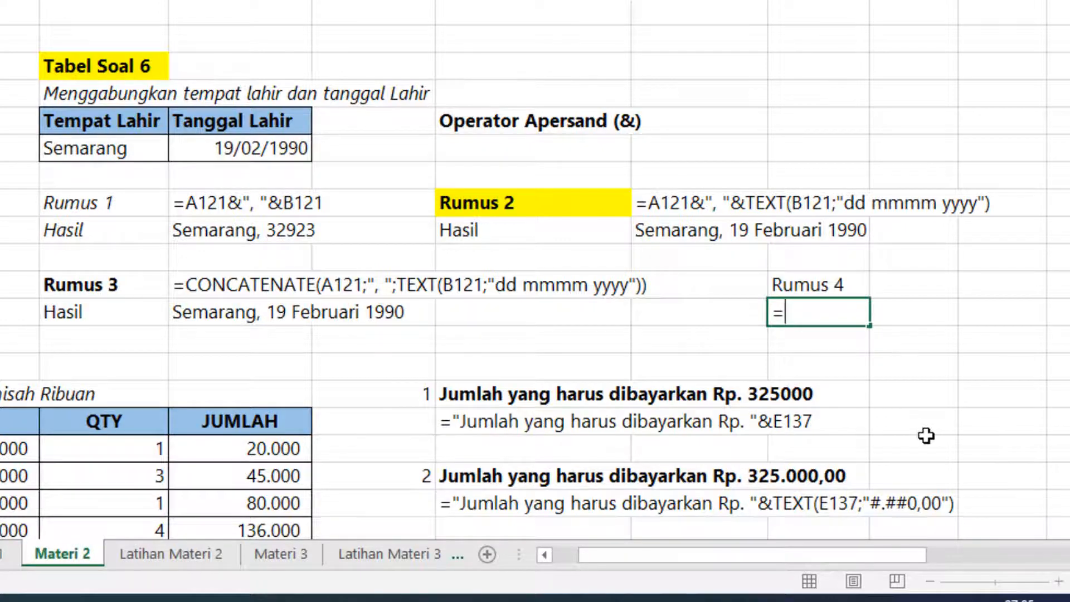
type("text")
key("Tab")
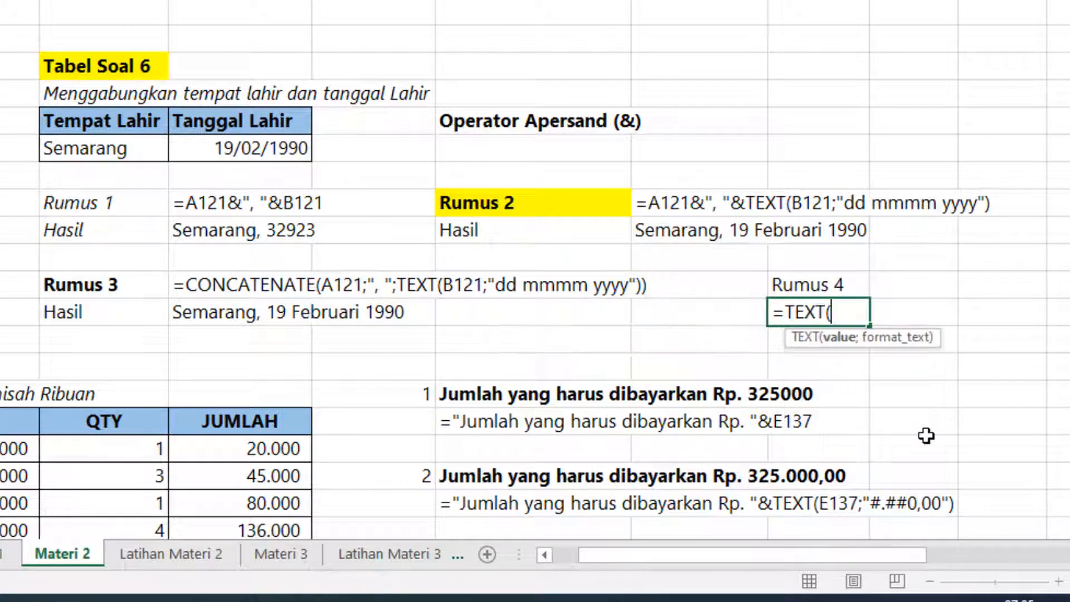
left_click(270, 147)
type(";")
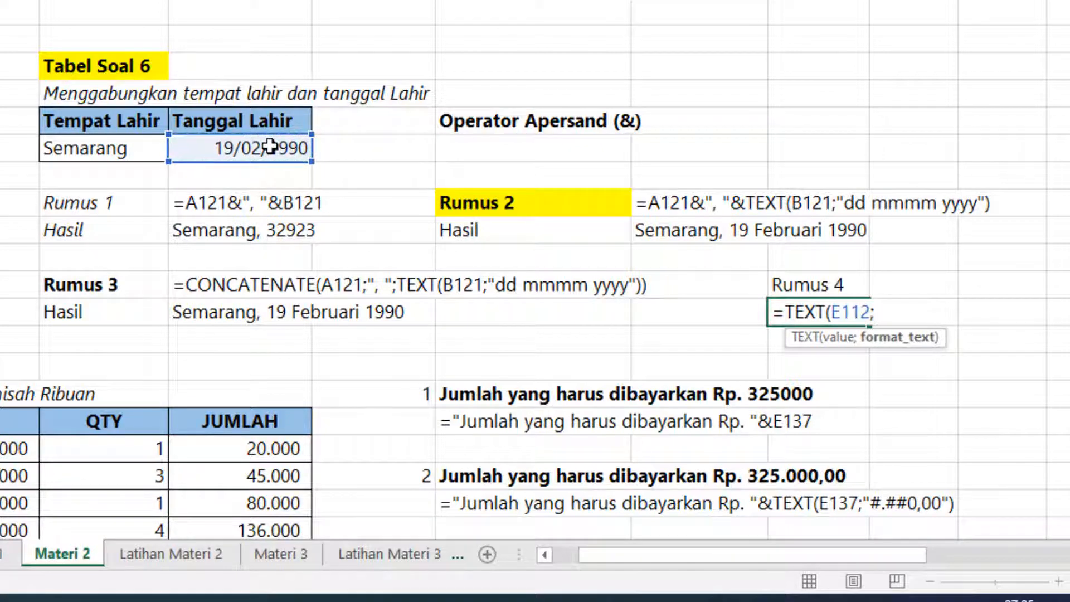
type("\"")
type("yyyy\")")
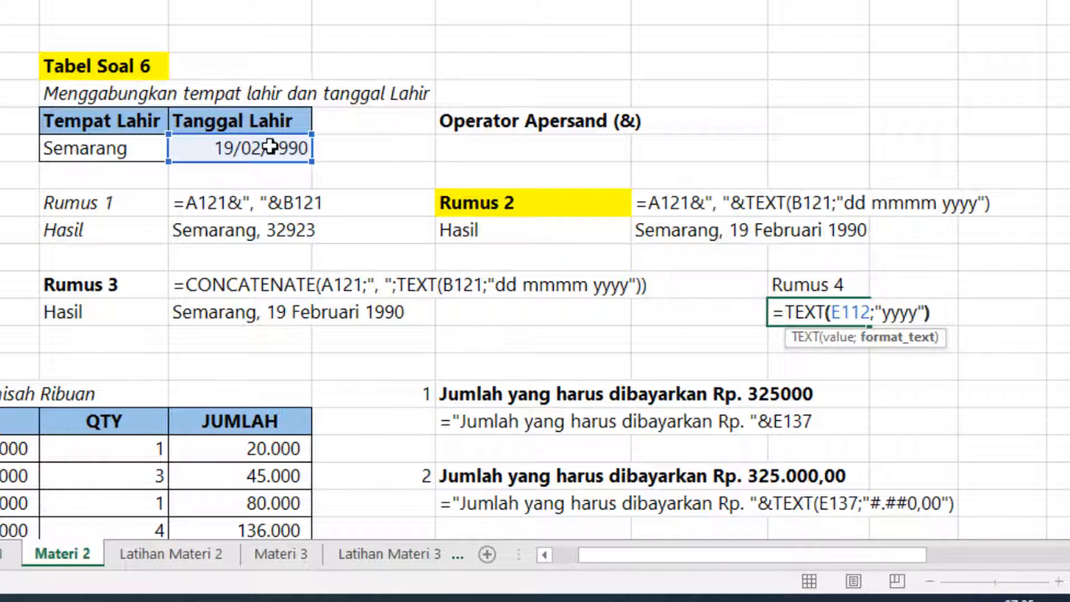
key("Return")
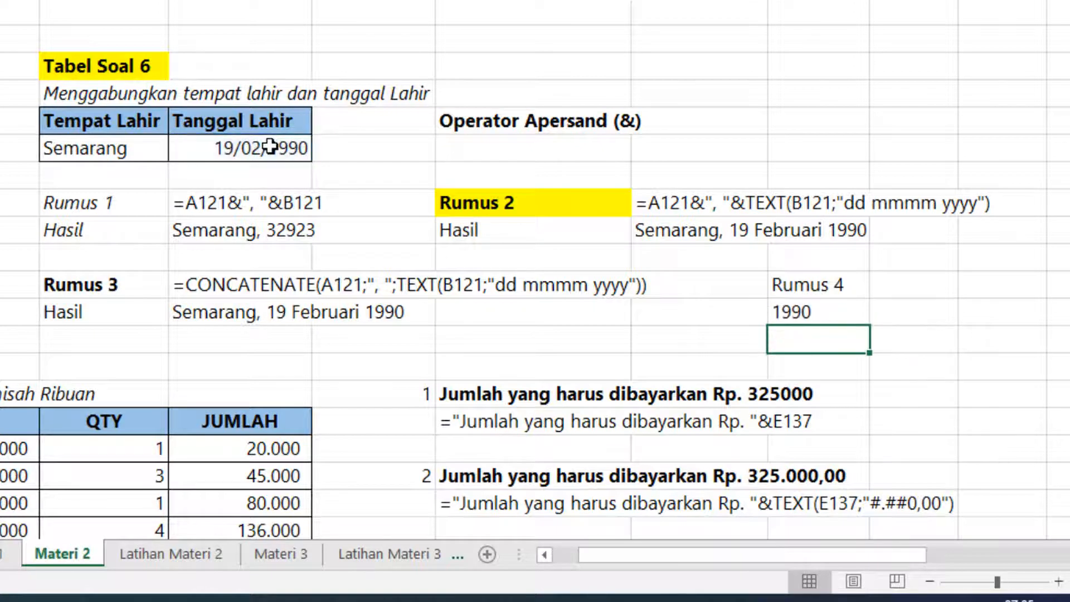
key("Up")
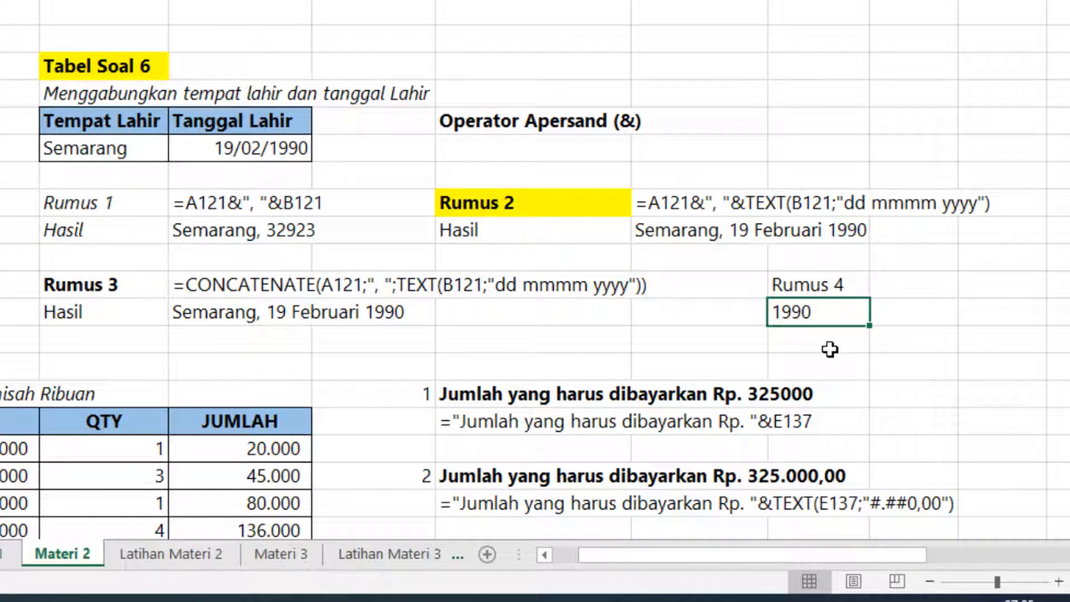
Step: Enter =YEAR(E112) in J118, beside the Rumus 4 TEXT formula, to extract the birth year as a number
left_click(904, 319)
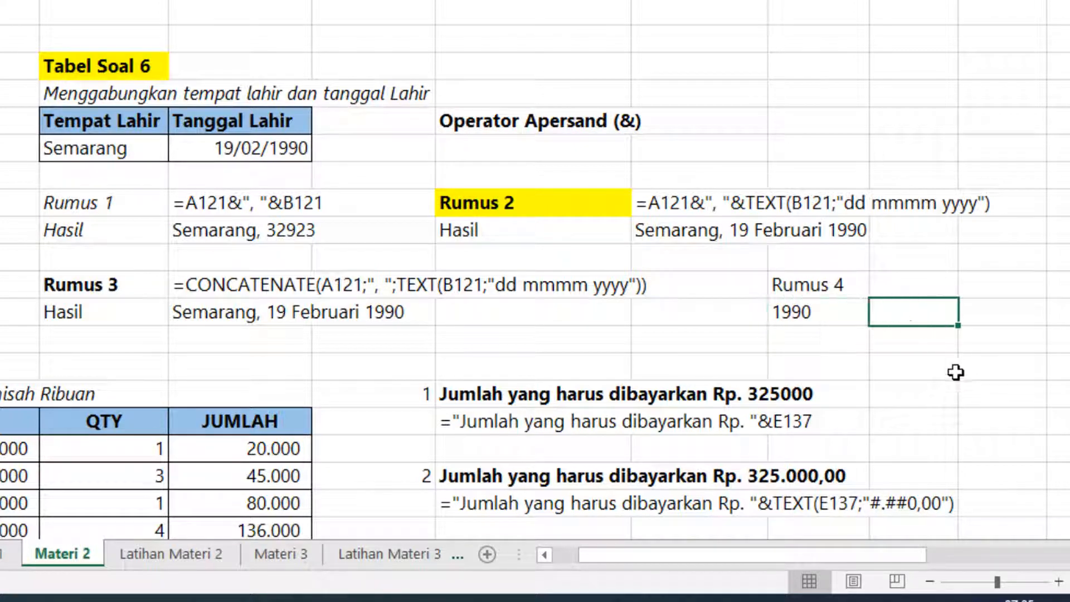
type("=yea")
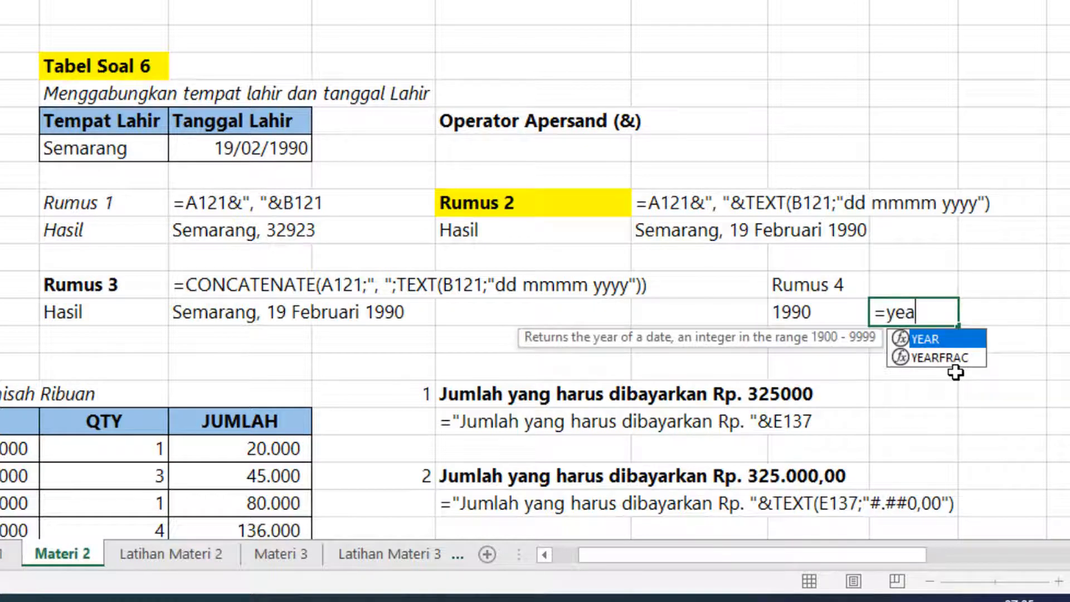
key("Tab")
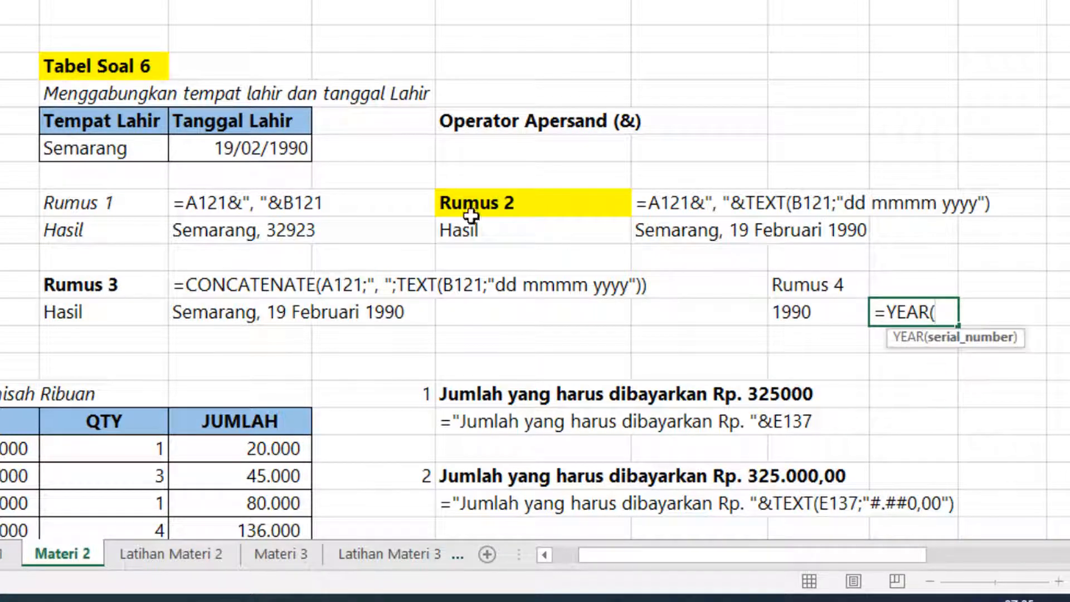
left_click(299, 152)
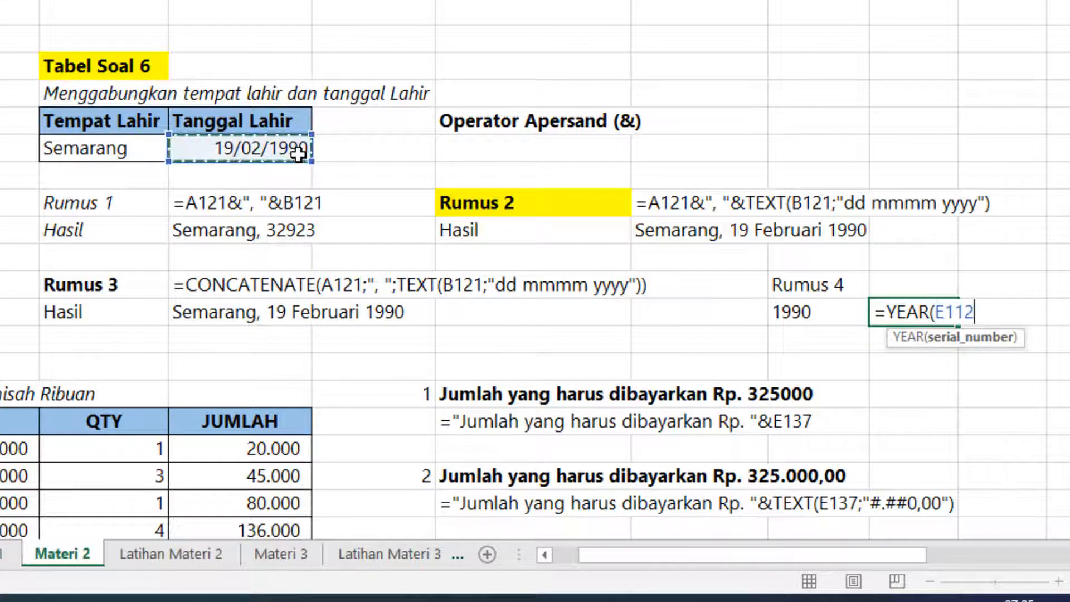
type(")")
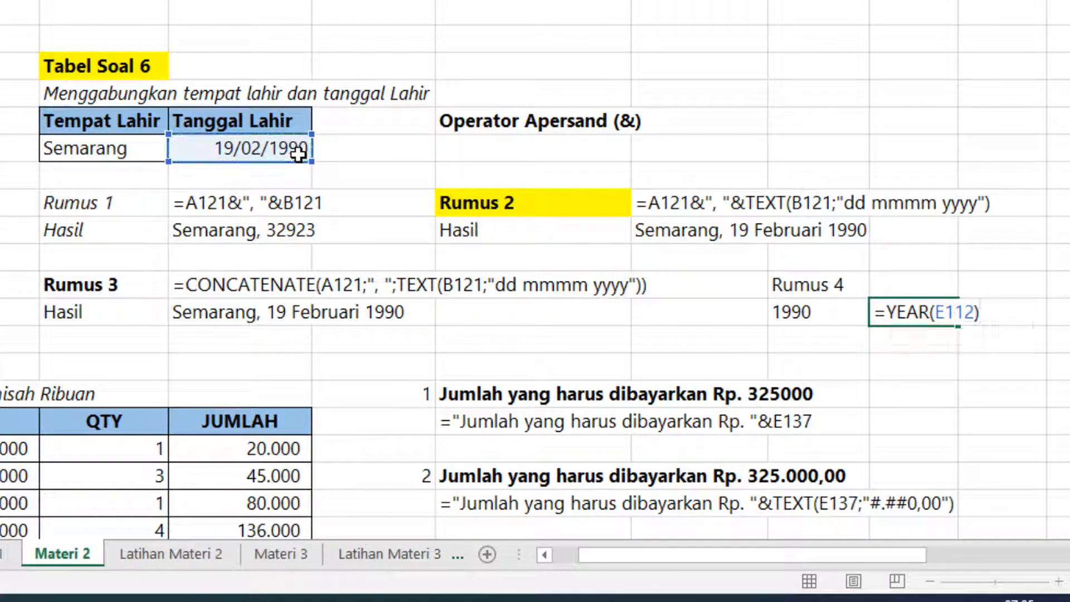
key("Return")
key("Up")
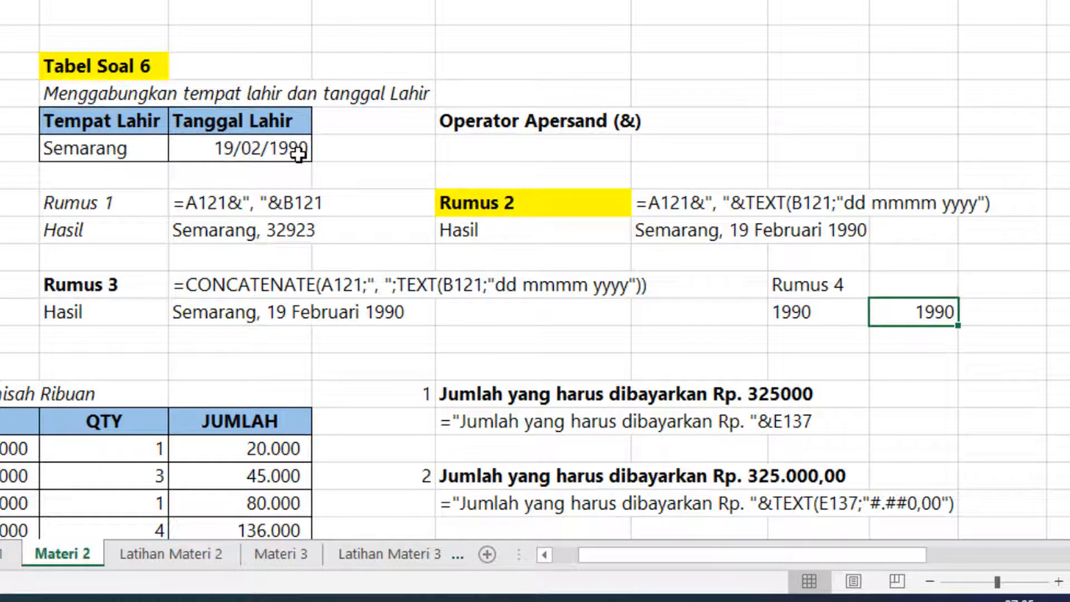
Step: Wrap the Rumus 4 TEXT formula in I118 in VALUE, making it =VALUE(TEXT(E112;"yyyy"))
left_click(824, 315)
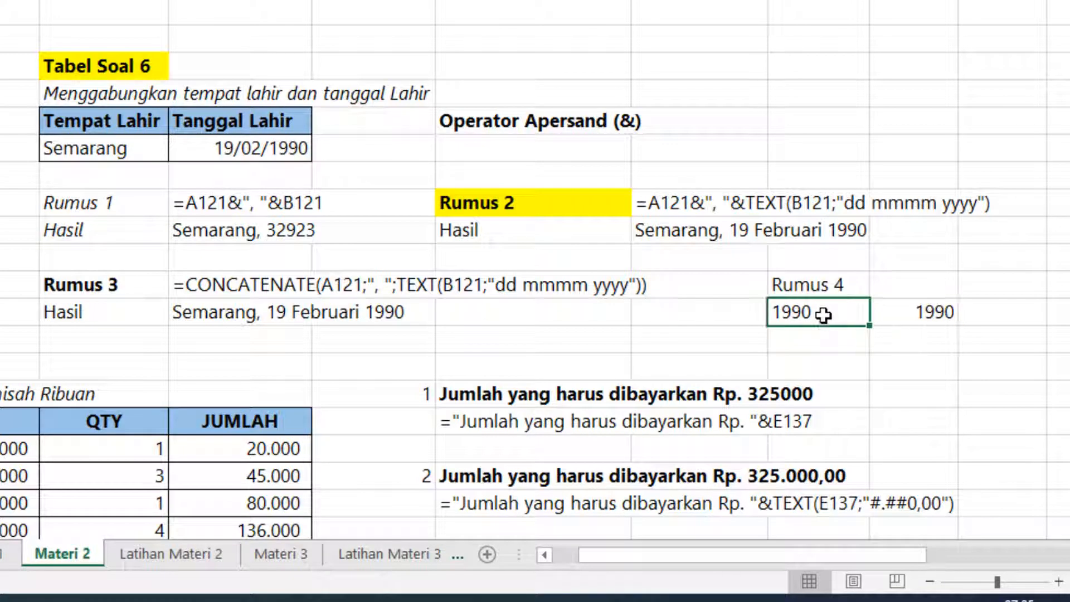
double_click(824, 315)
key("Return")
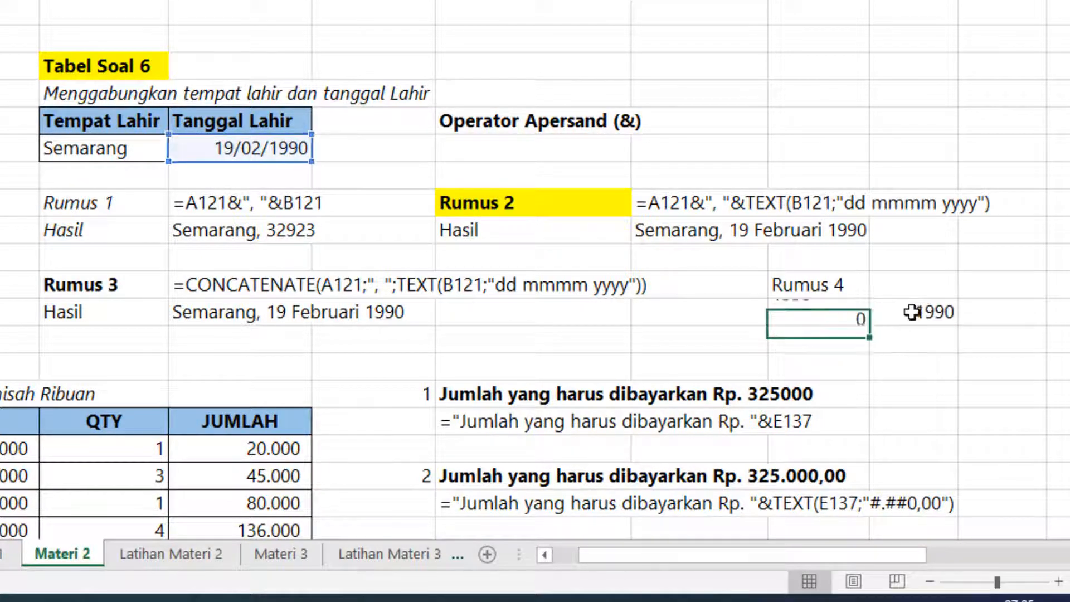
left_click(914, 311)
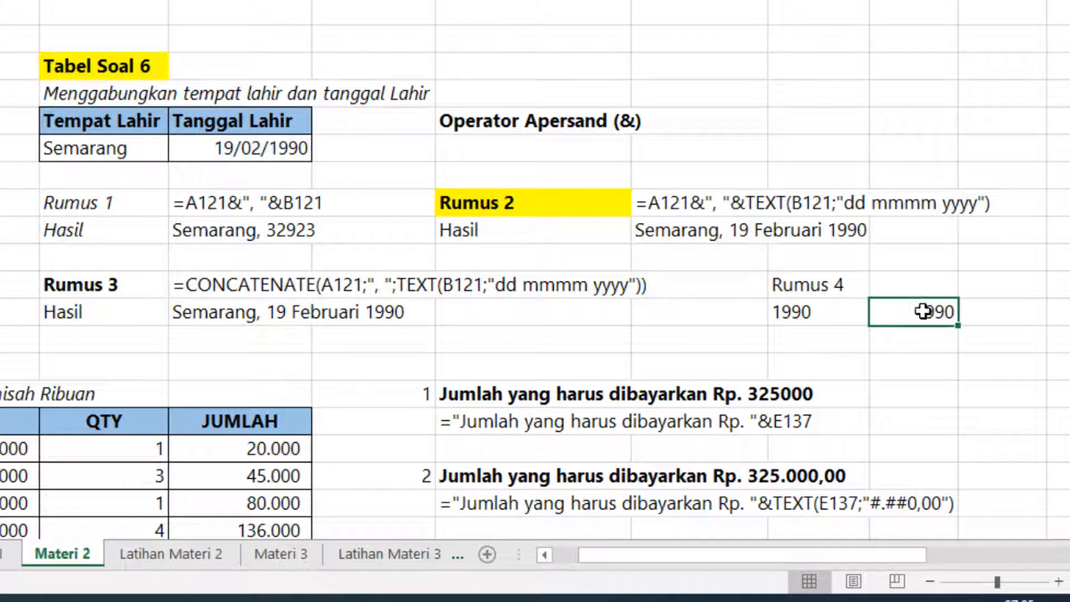
double_click(827, 305)
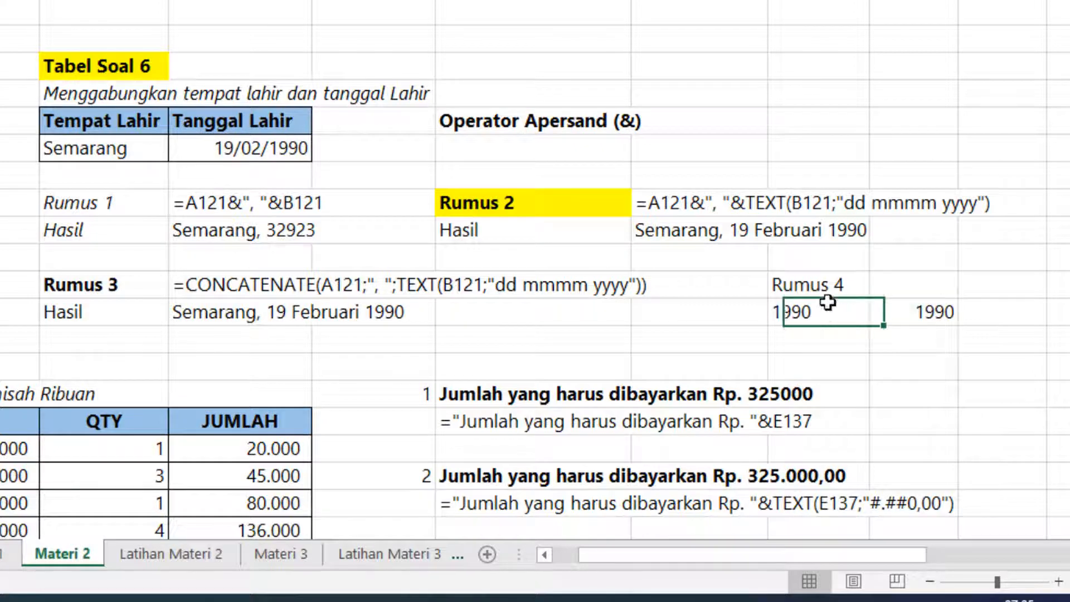
left_click(787, 312)
type("value")
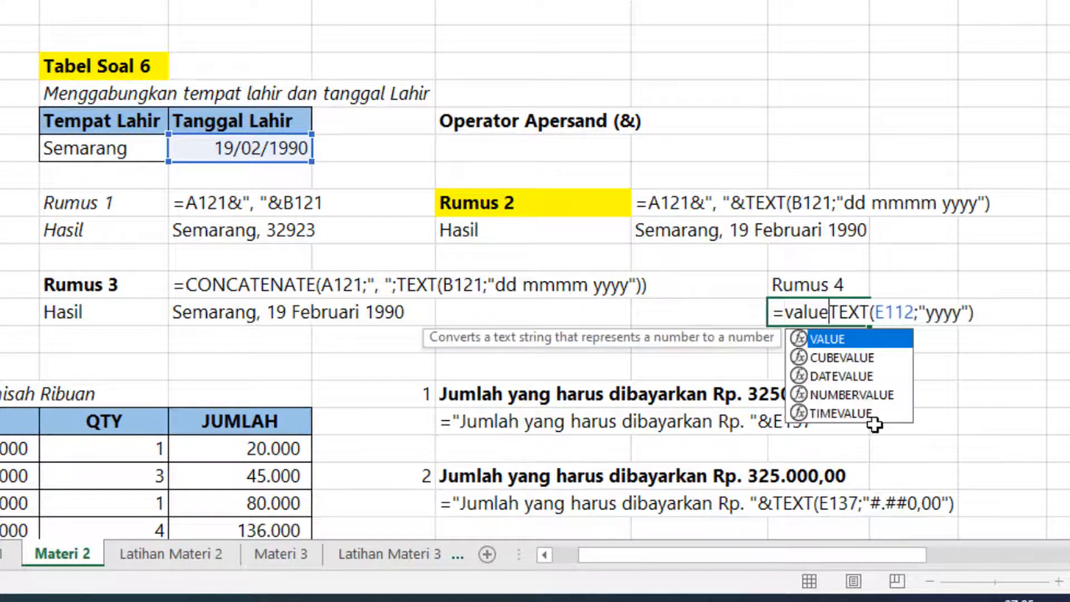
key("Tab")
left_click(999, 318)
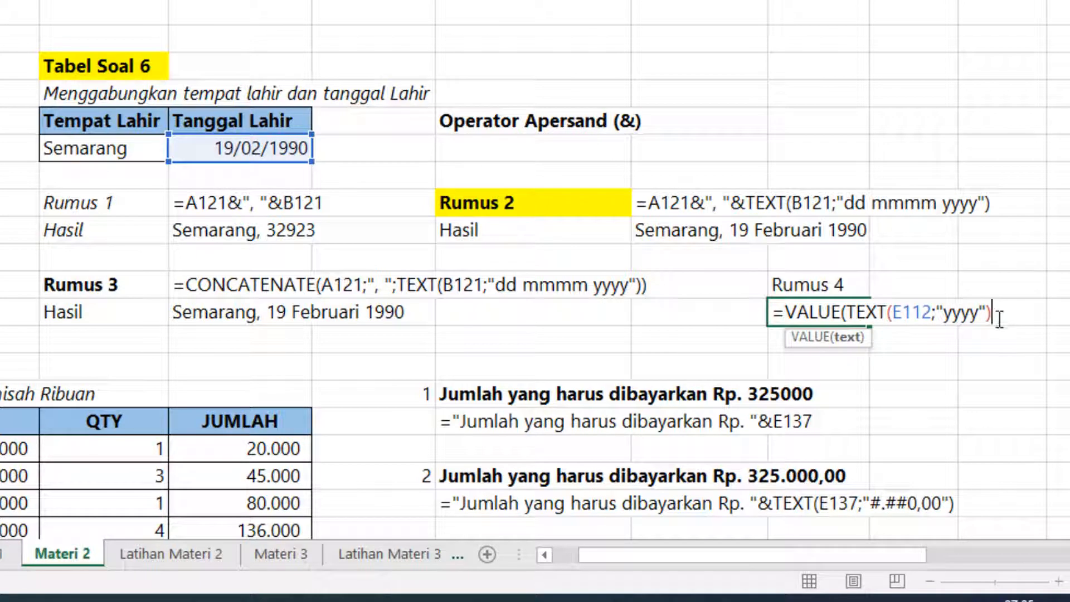
type(")")
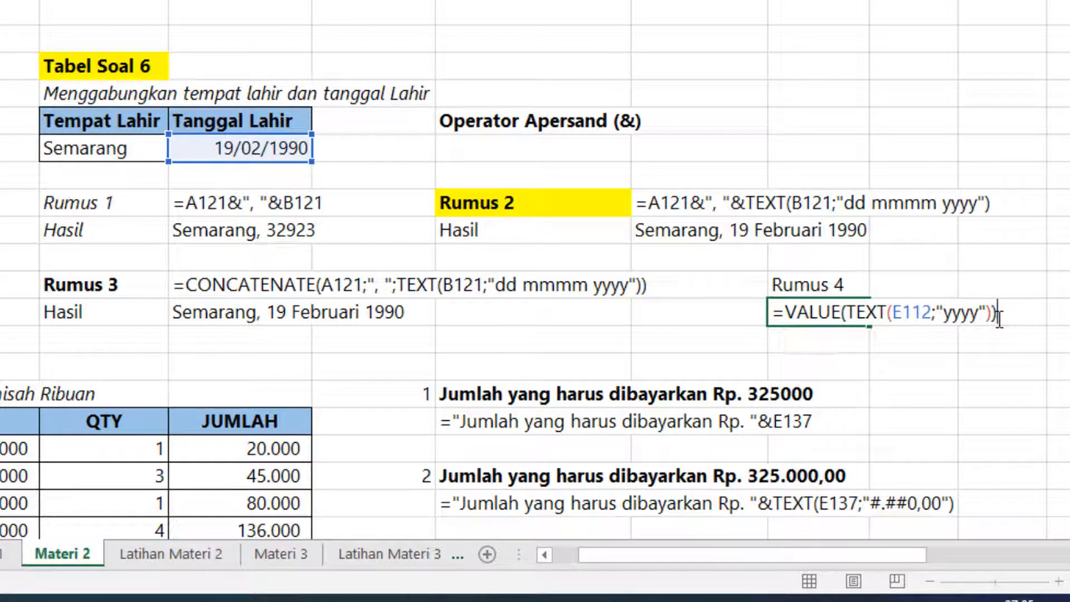
key("Return")
key("Up")
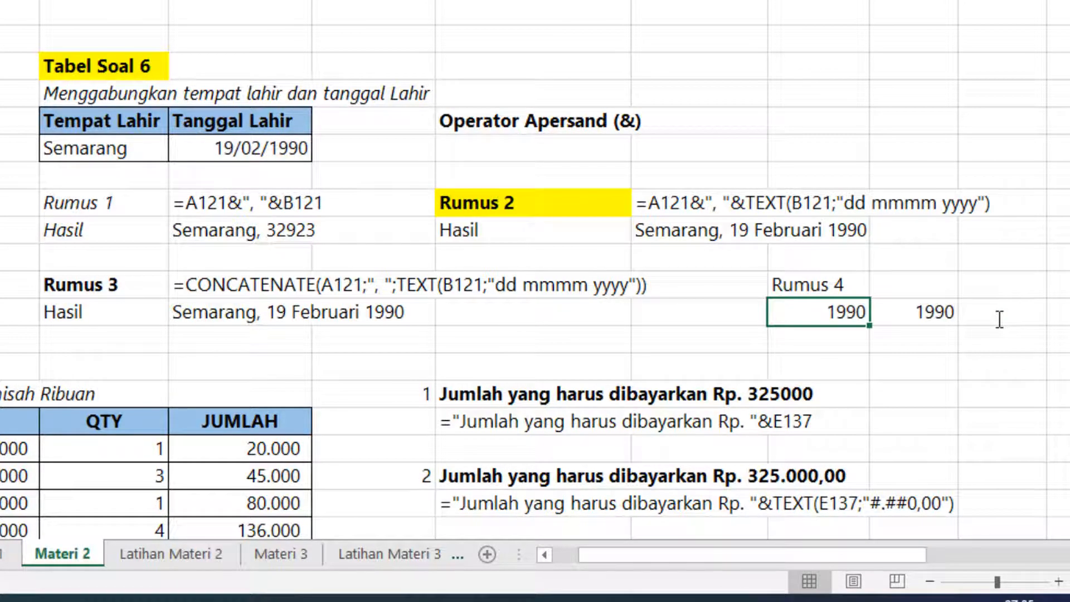
double_click(817, 309)
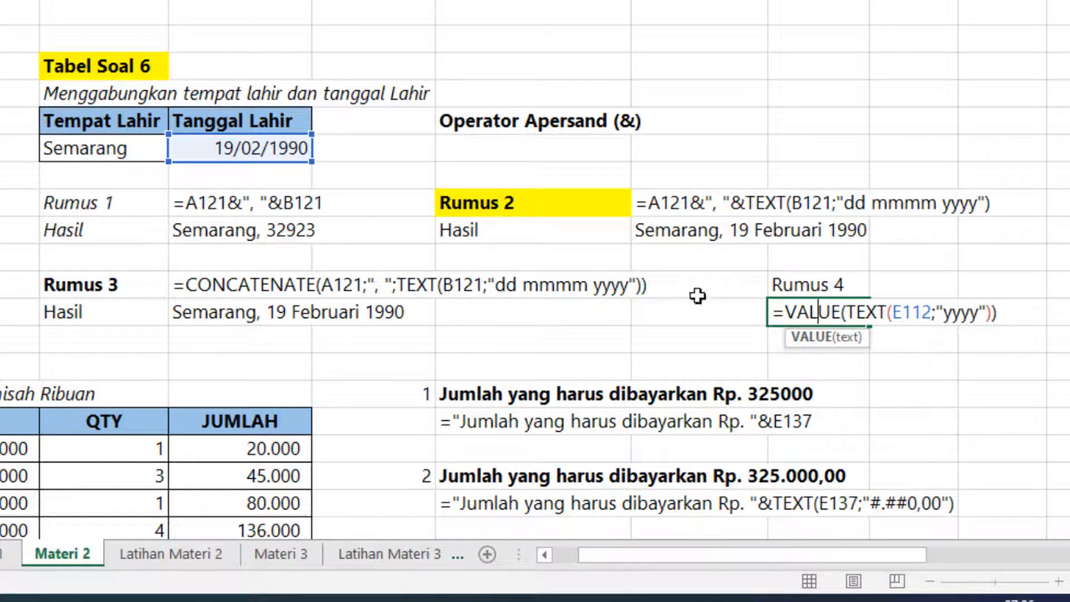
key("Return")
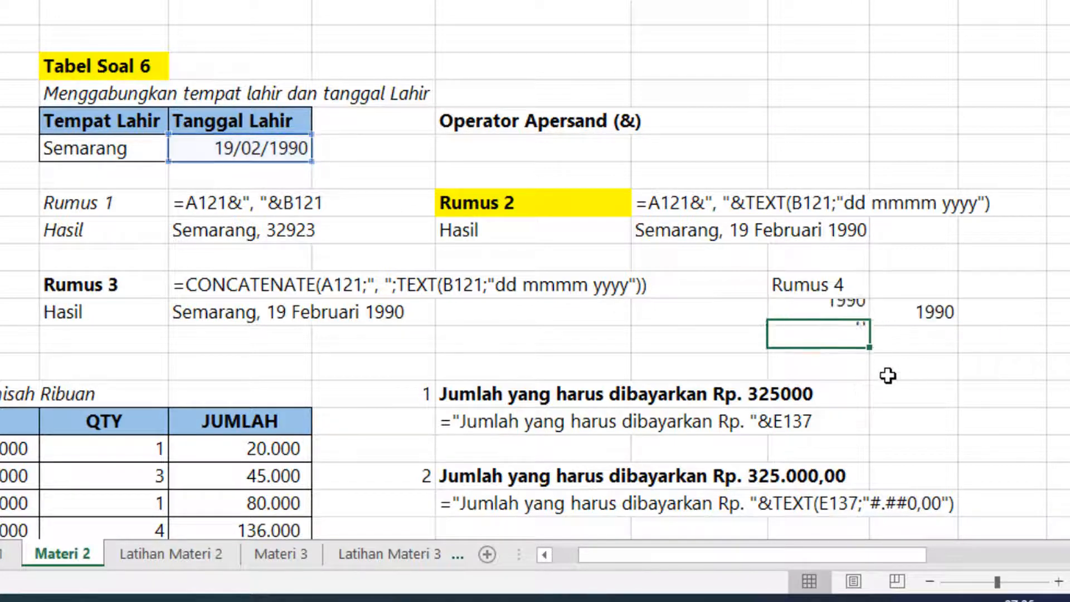
Step: Enter =TEXT(E112;"mmmm") in I119, beneath the Rumus 4 year result, to extract the month name from Tanggal Lahir
type("=text")
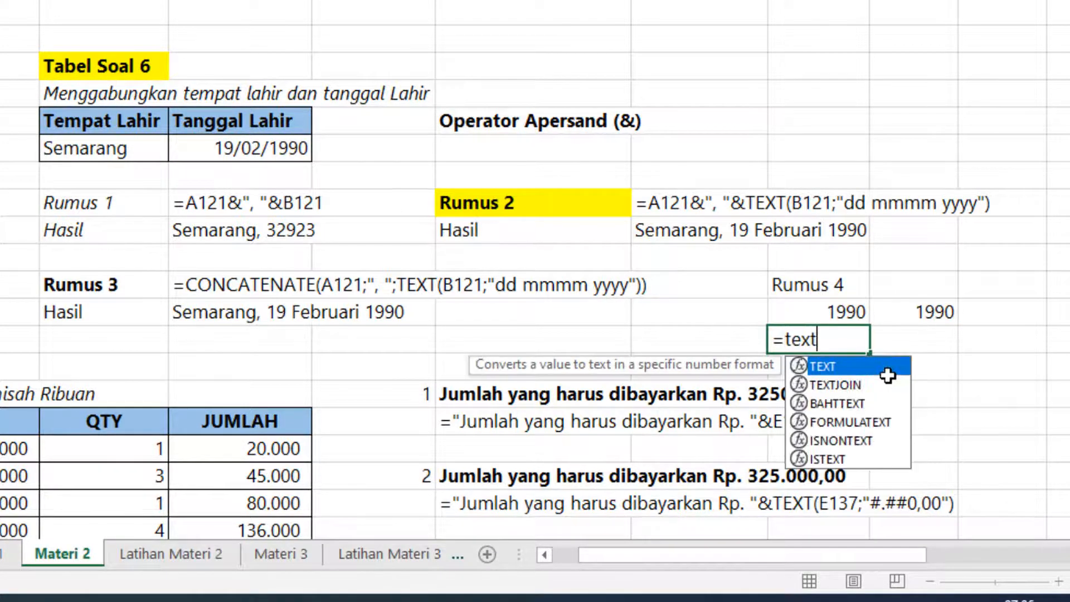
key("Tab")
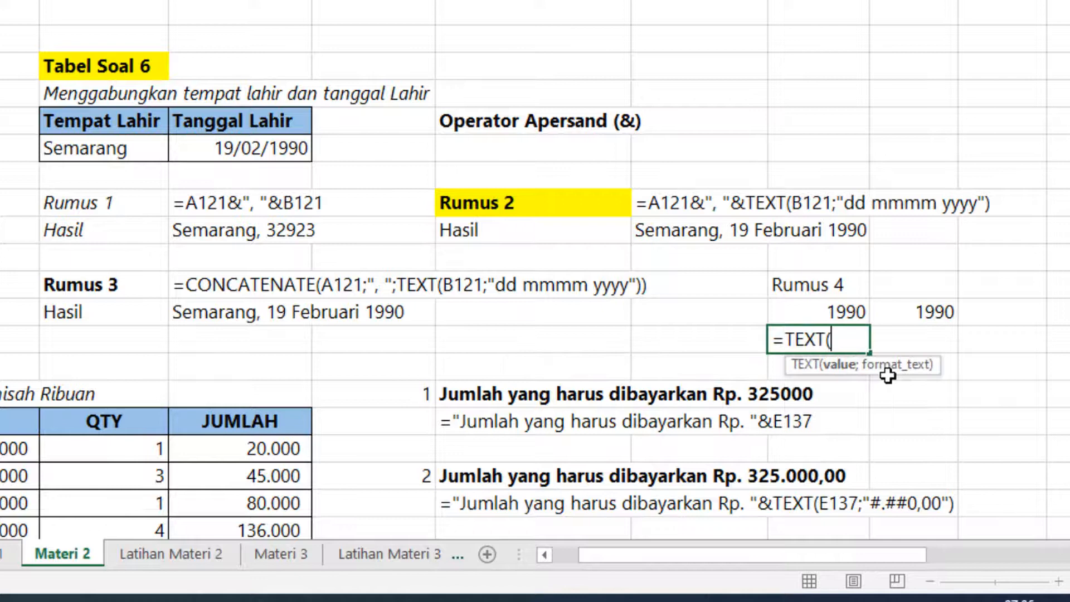
left_click(298, 148)
type(";\"dddd")
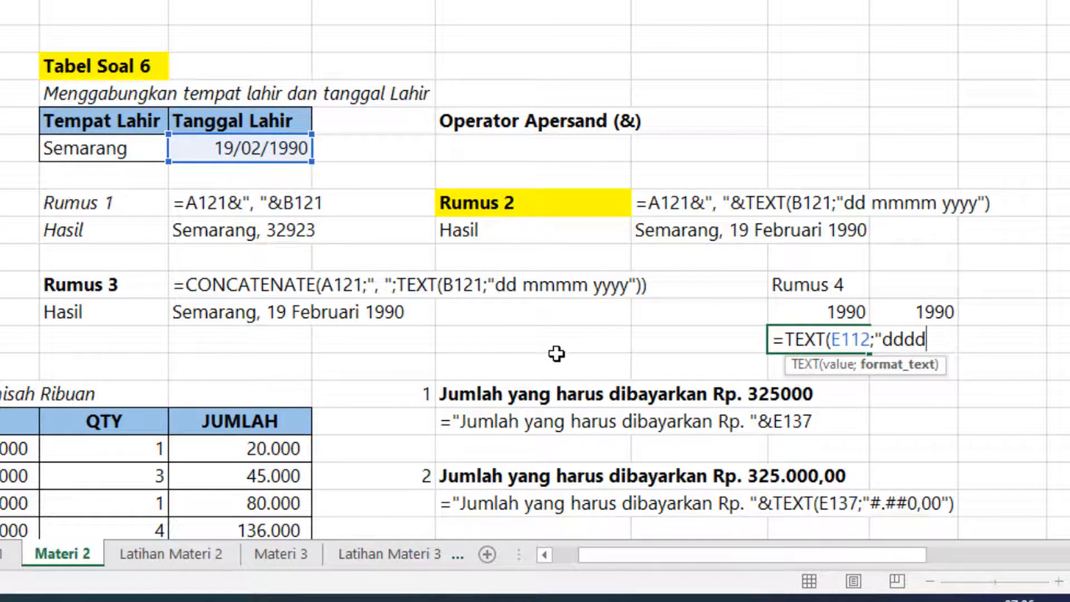
key("BackSpace")
key("BackSpace")
key("BackSpace")
key("BackSpace")
type("mmmm\")")
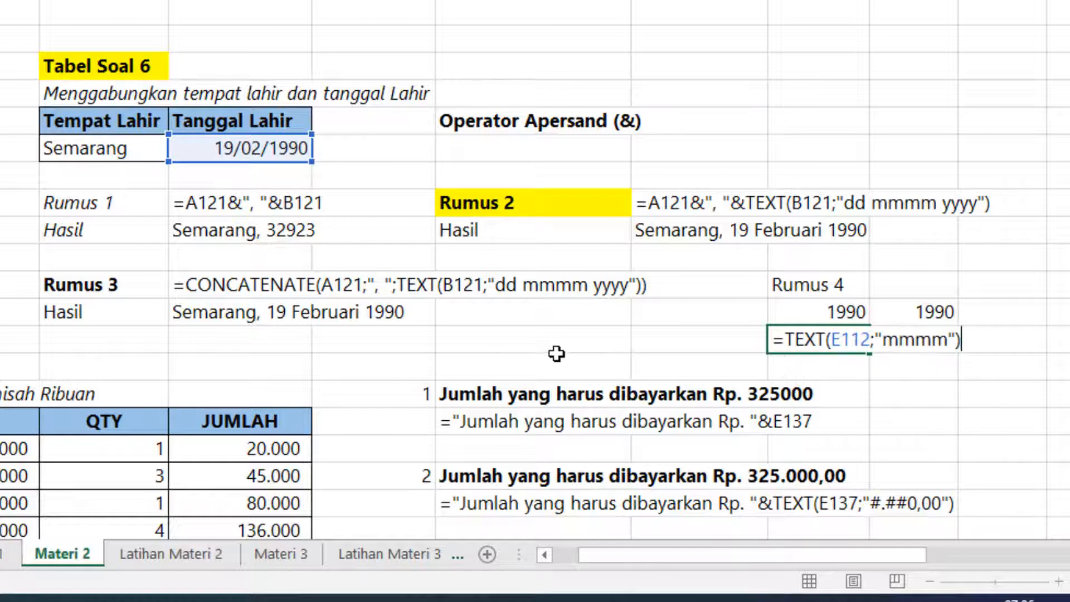
key("Return")
key("Up")
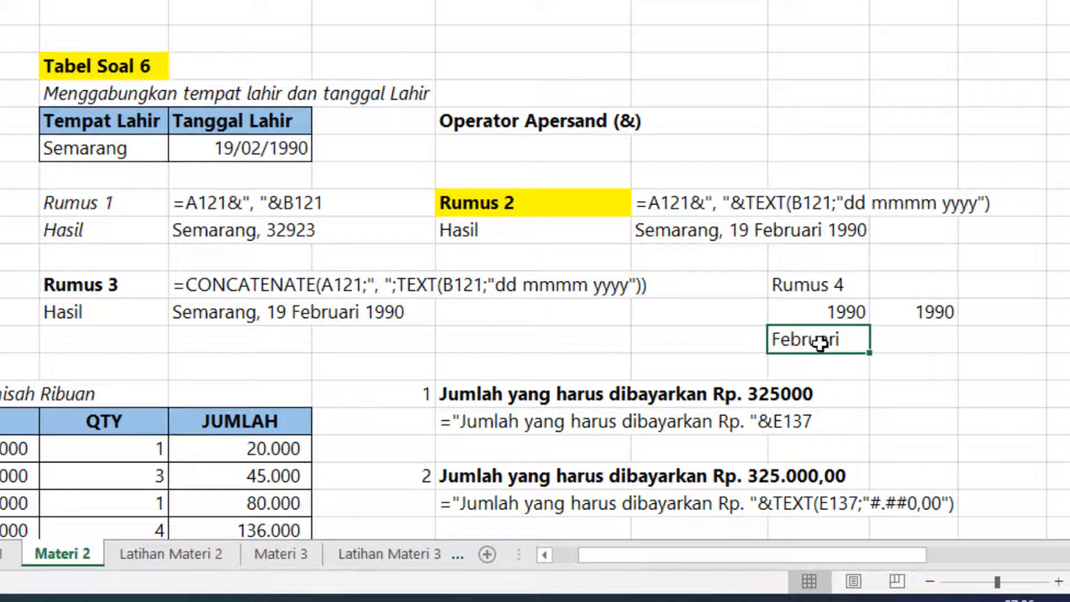
Step: Change the format code of the TEXT formula in I119 to "dd" to extract the day number from Tanggal Lahir
left_click(252, 143)
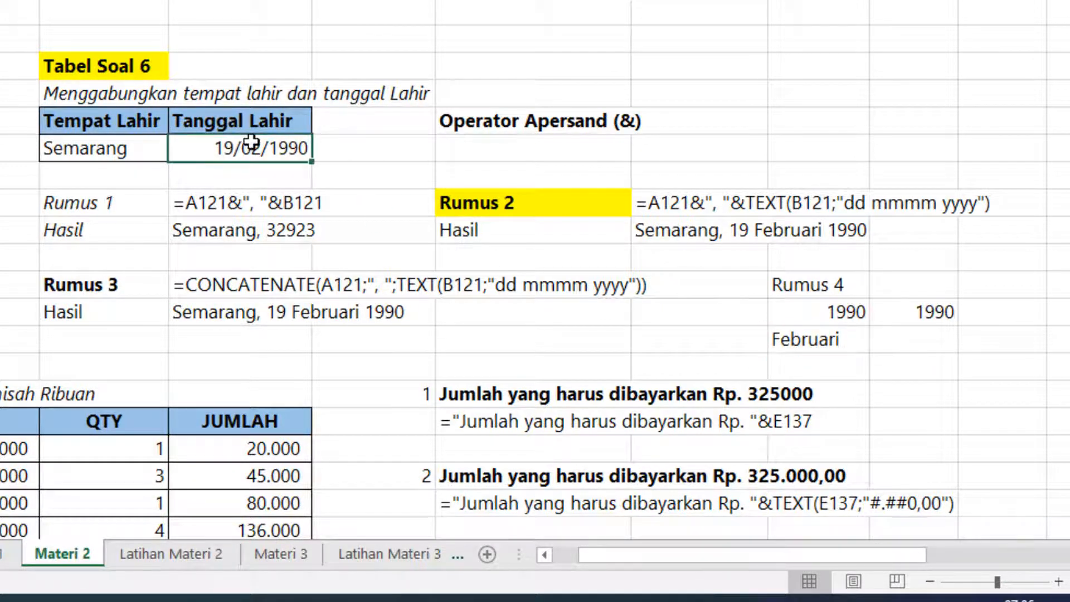
left_click(846, 340)
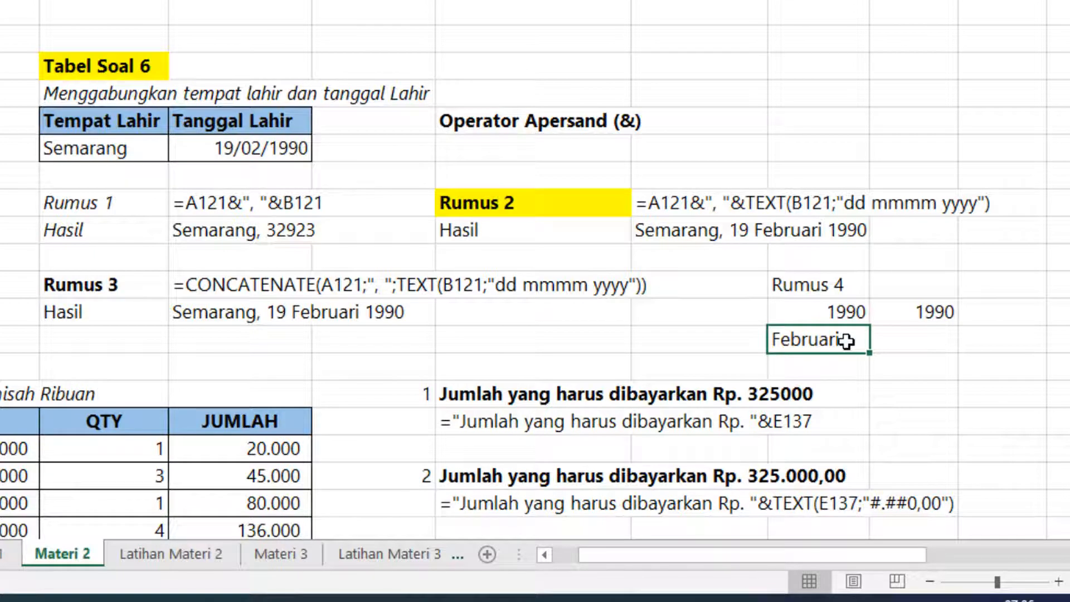
double_click(847, 340)
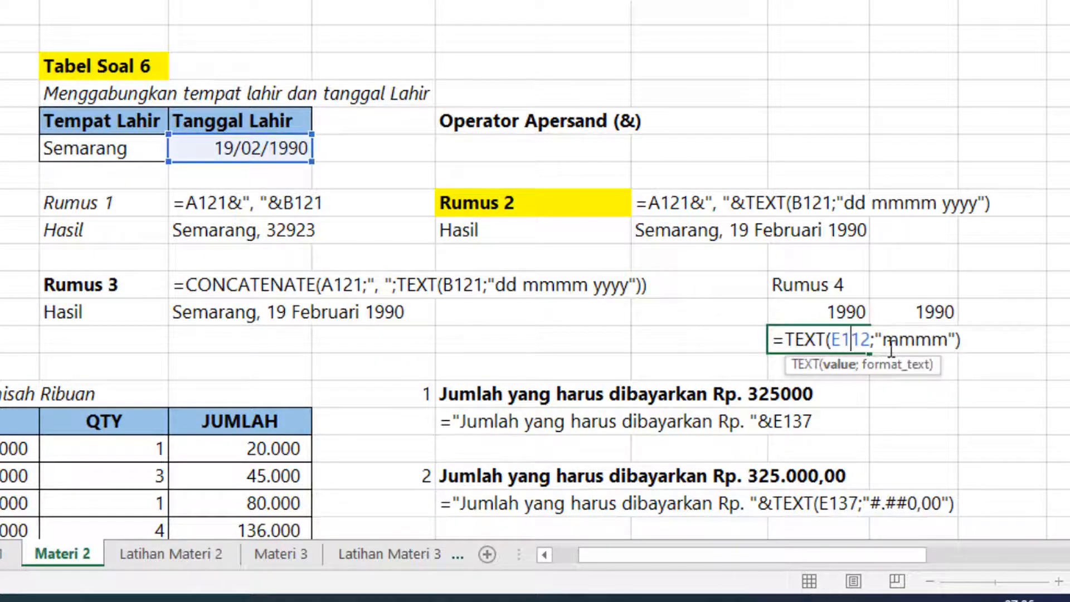
left_click_drag(883, 339, 948, 342)
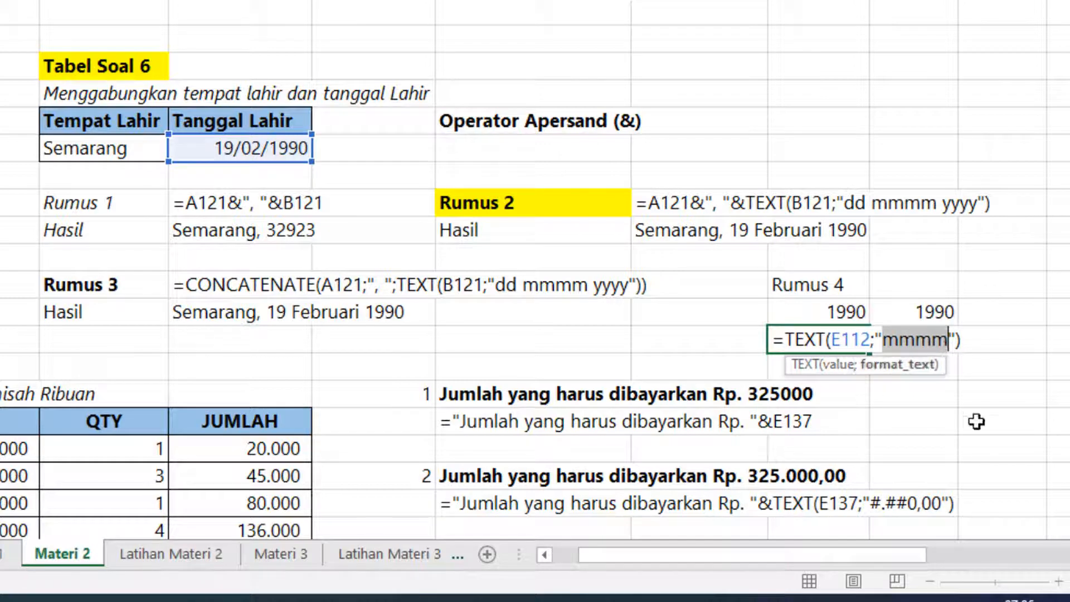
type("dd")
key("Return")
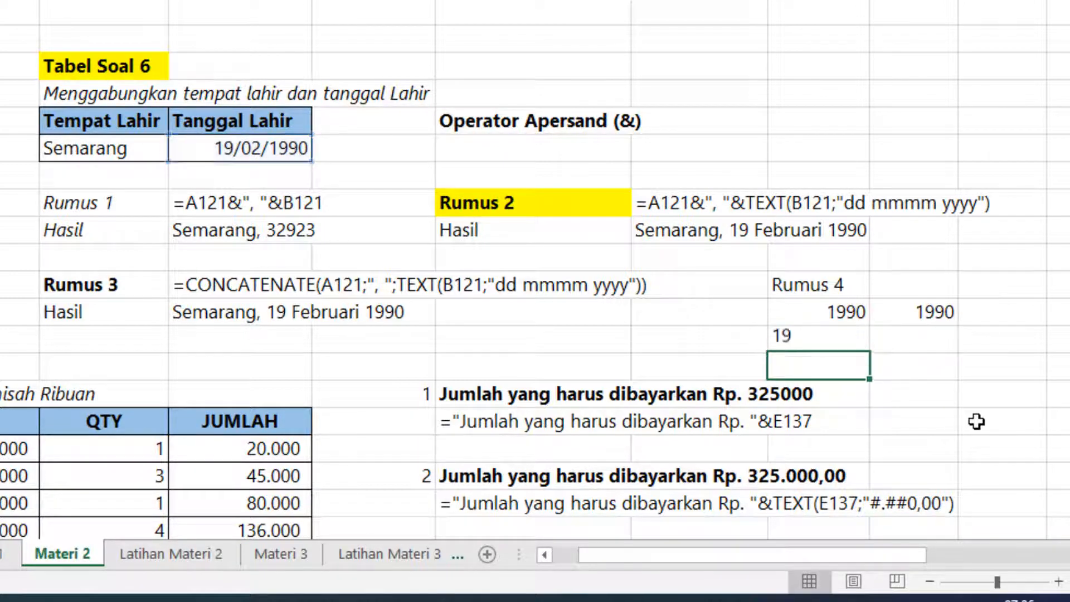
key("Up")
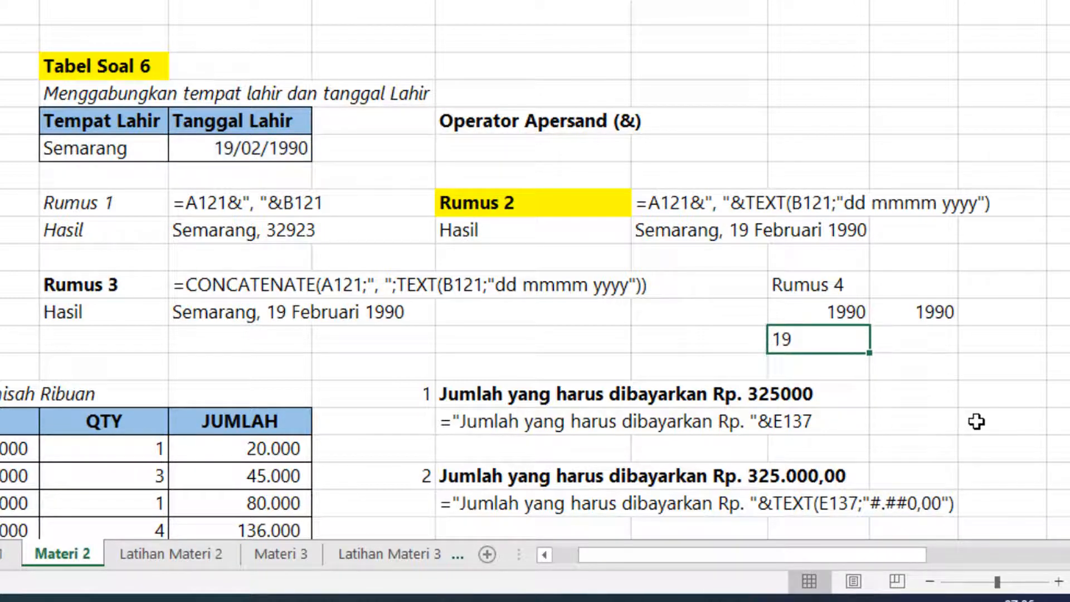
Step: Extend the format code of the TEXT formula in I119 to "dddd" to return the weekday name, and review the formula
key("F2")
key("Left")
key("Left")
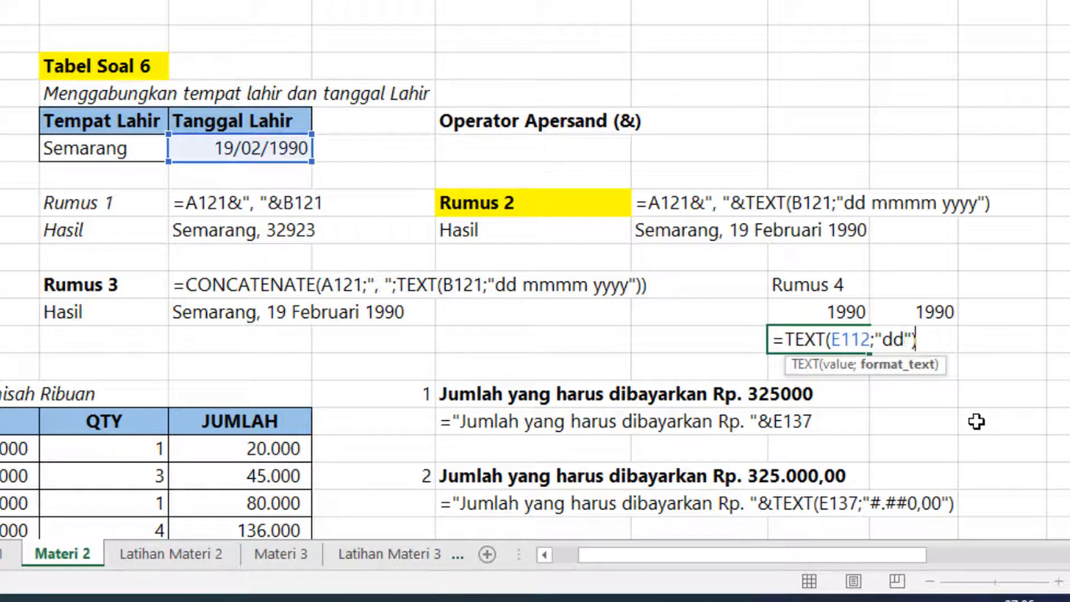
type("dd")
key("Return")
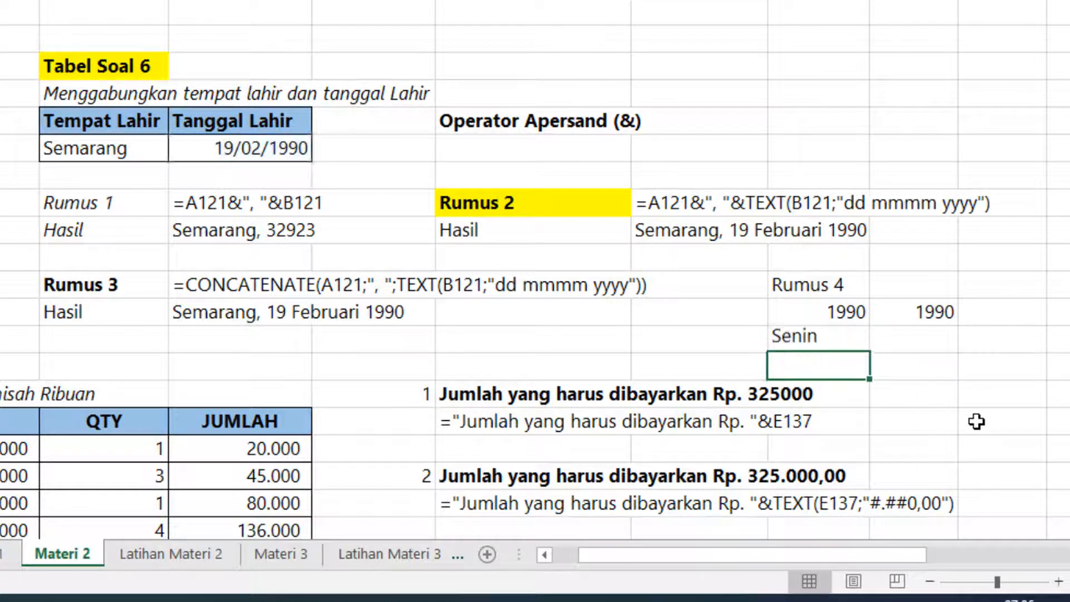
key("Up")
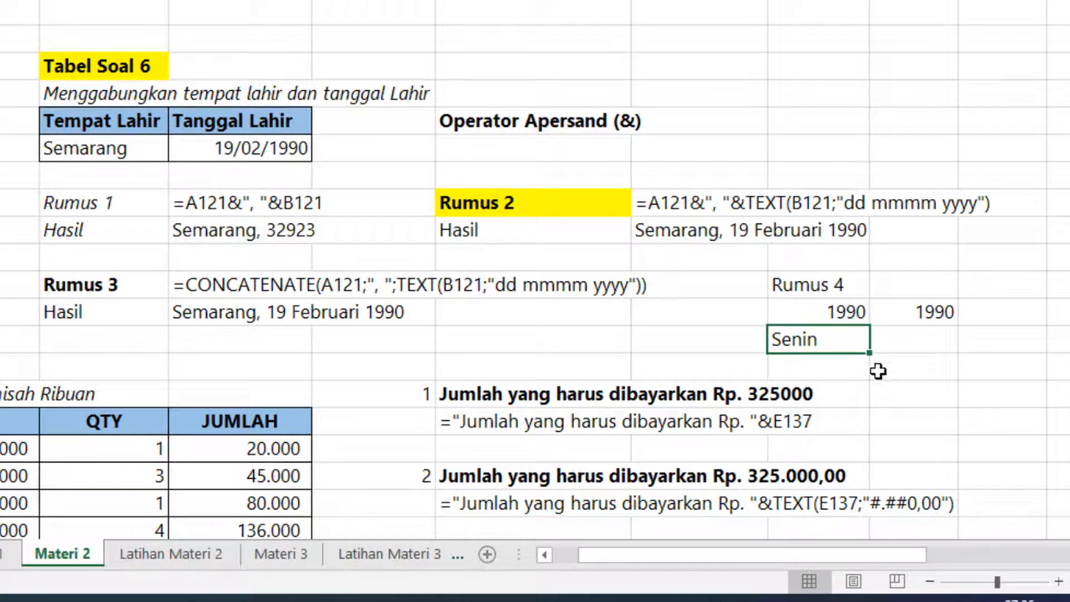
double_click(814, 339)
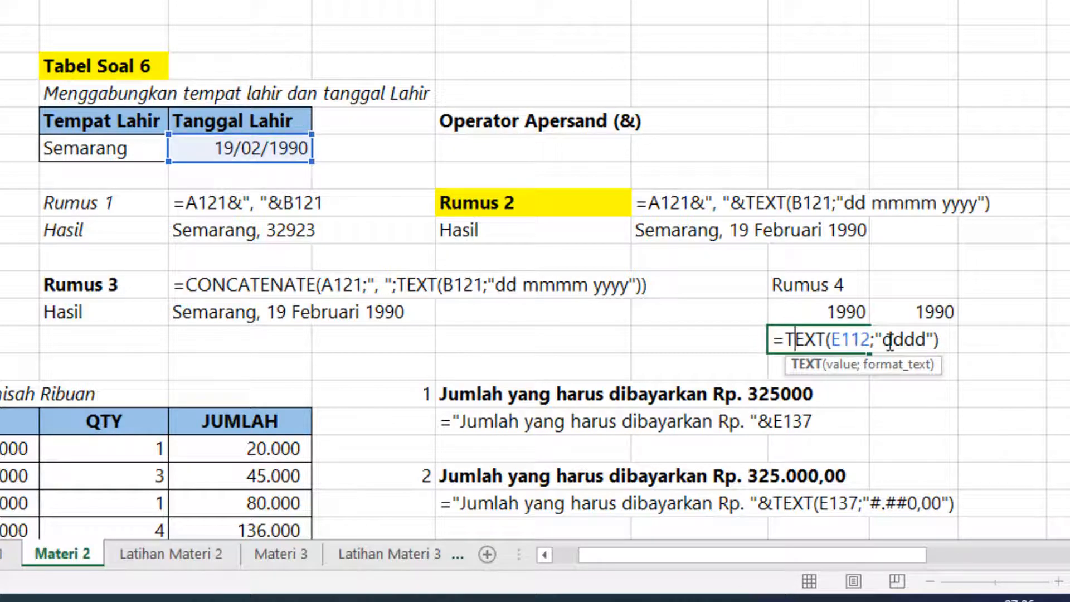
key("Return")
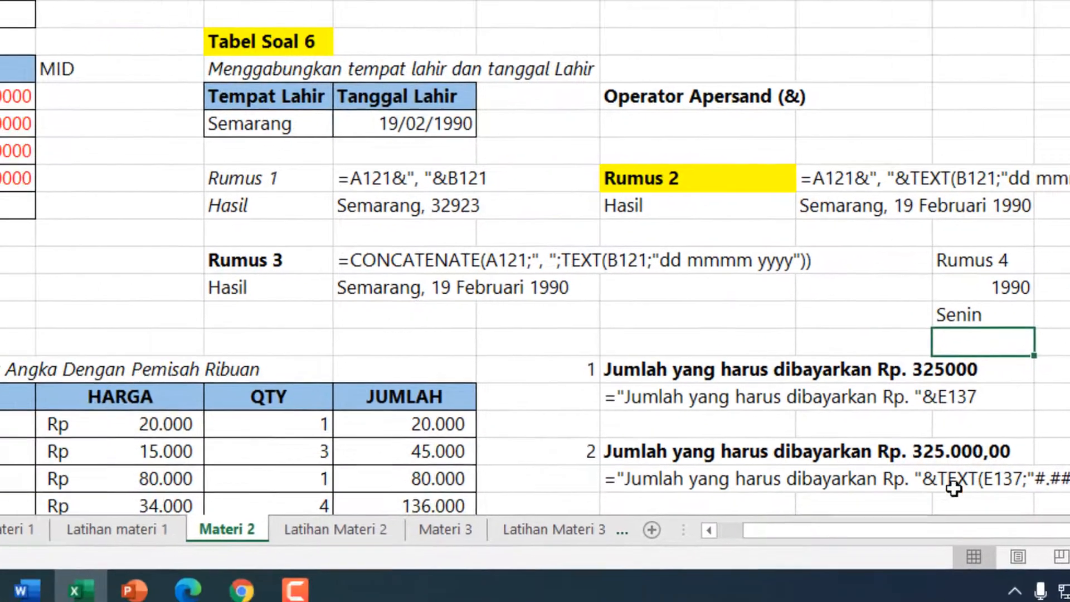
Step: Examine the HARGA, QTY and JUMLAH values of the first item and the TOTAL cell in Tabel Soal 7
scroll(535, 279, "down", 2)
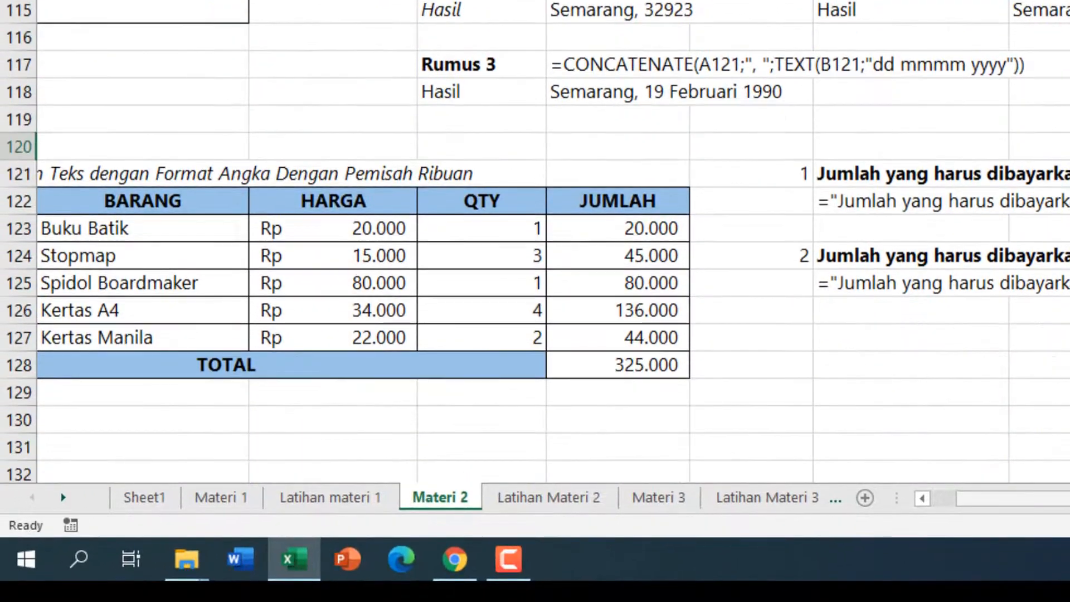
scroll(1028, 496, "left", 2)
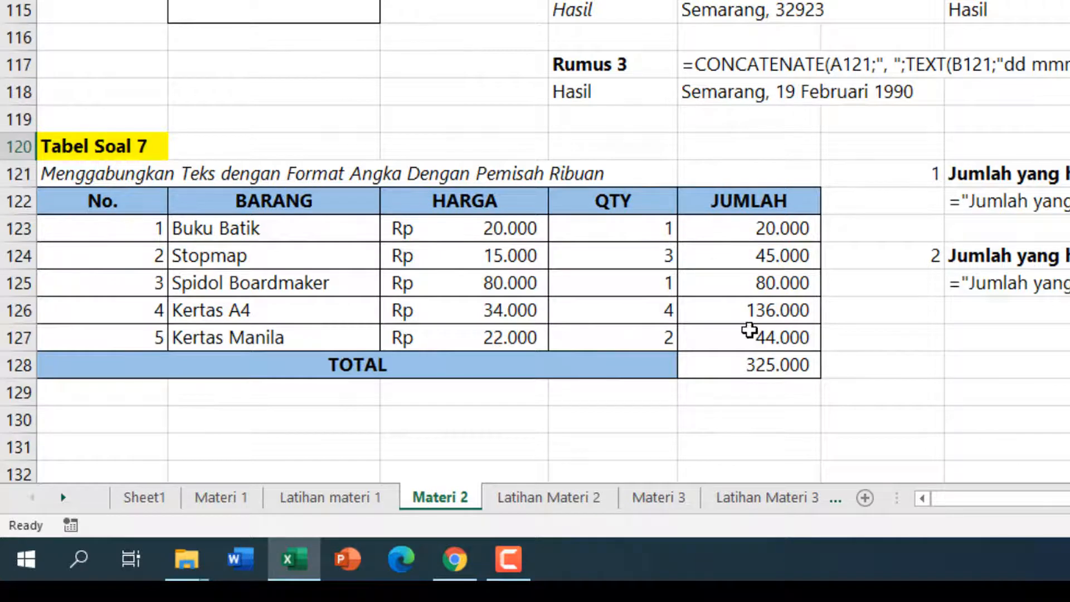
left_click(522, 235)
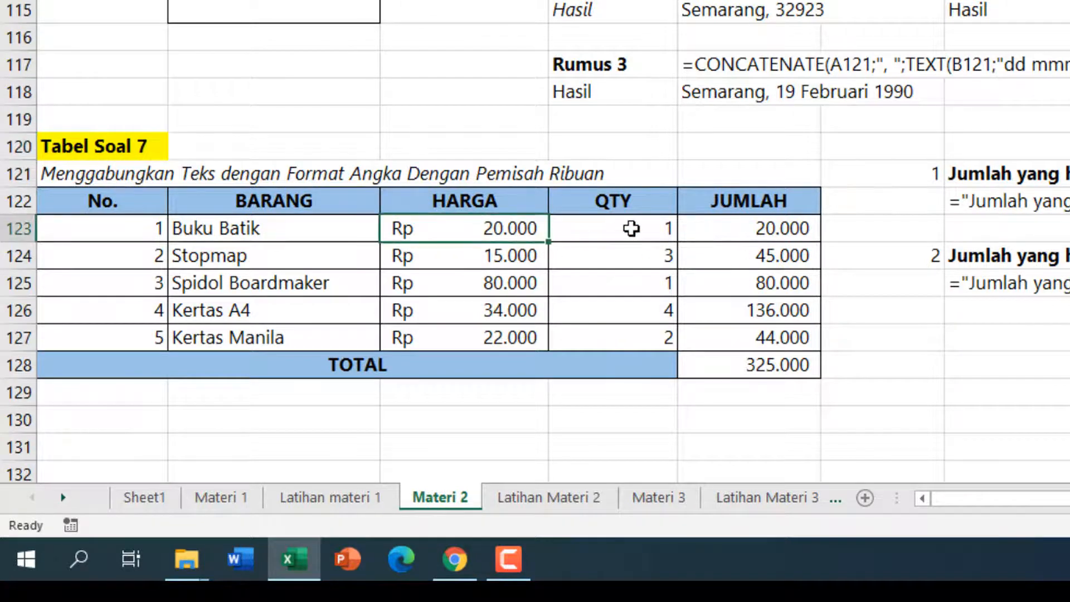
left_click(631, 228)
left_click(760, 230)
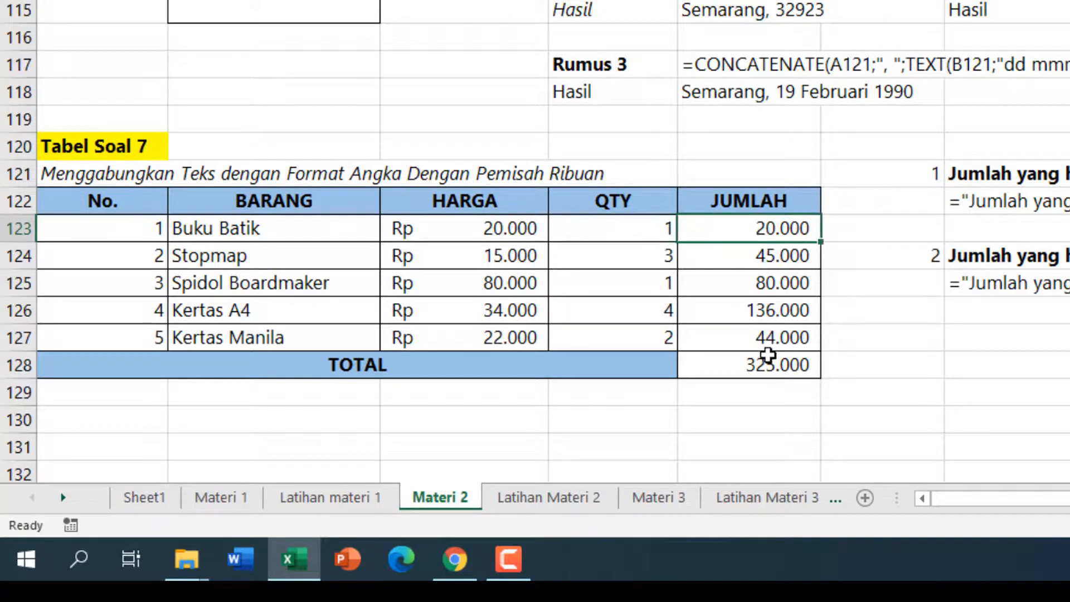
left_click(770, 363)
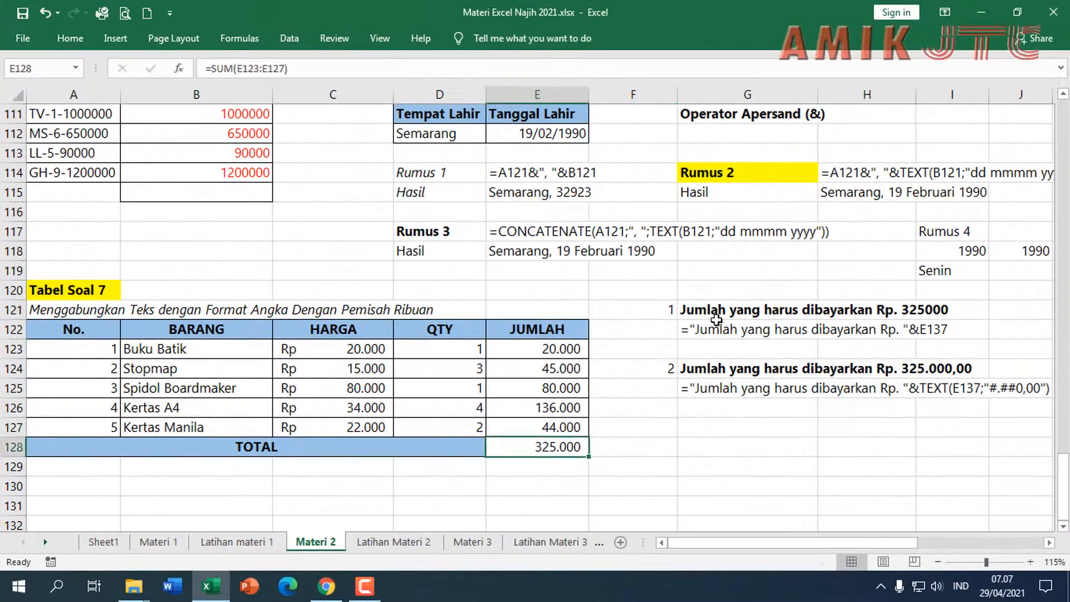
Step: Inspect example 1 beside Tabel Soal 7, comparing the live ampersand formula in G121 with the written formula in G122
left_click_drag(998, 196, 998, 185)
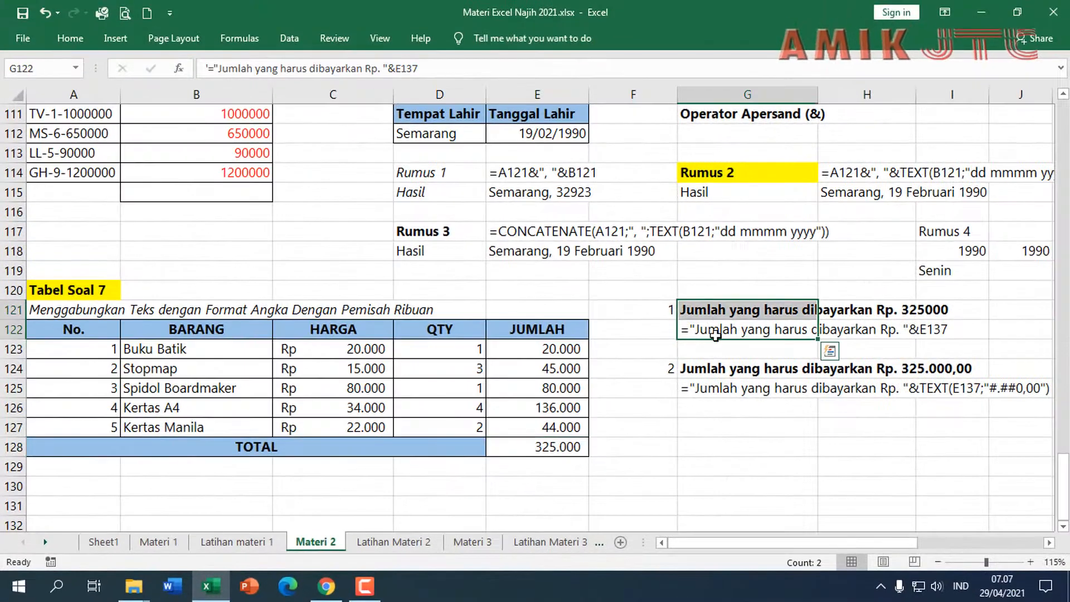
left_click(713, 306)
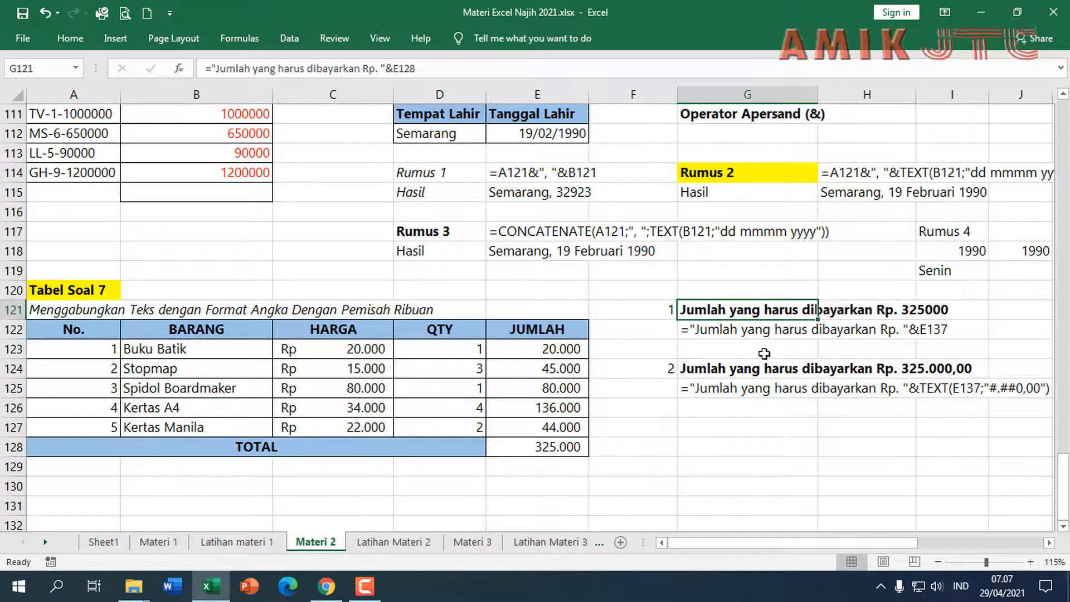
left_click(726, 328)
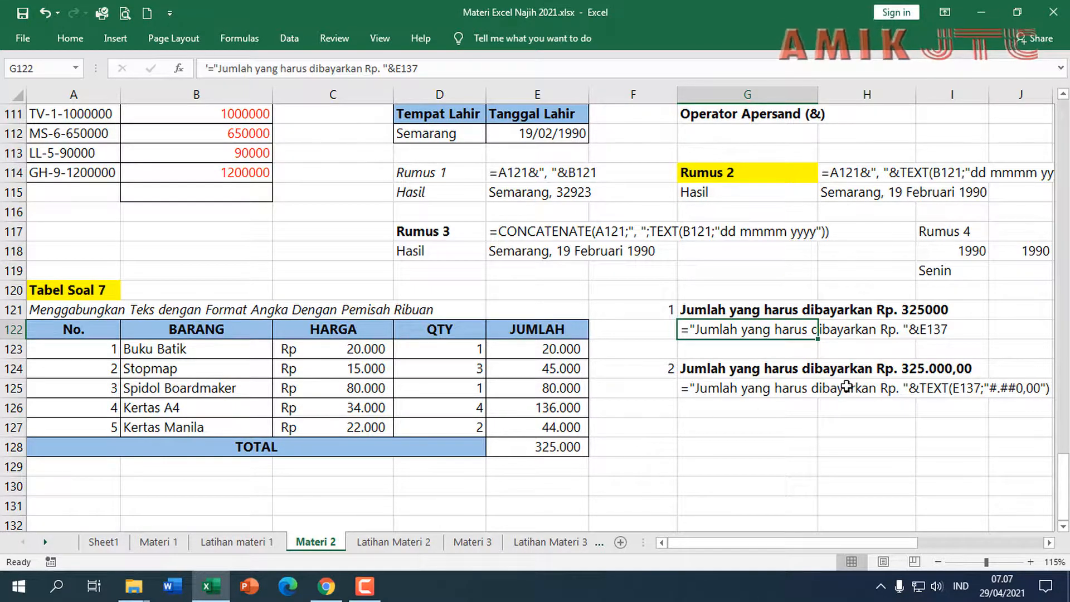
Step: Examine the written formula in G125, highlighting its cell reference and the #.##0,00 number format inside TEXT
left_click(712, 382)
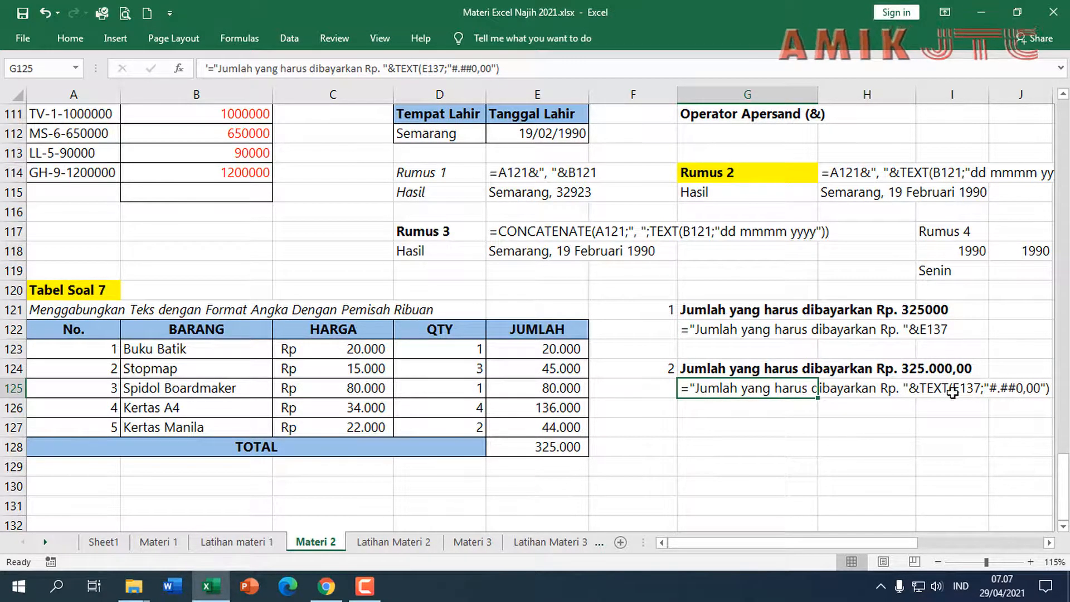
left_click_drag(846, 542, 862, 543)
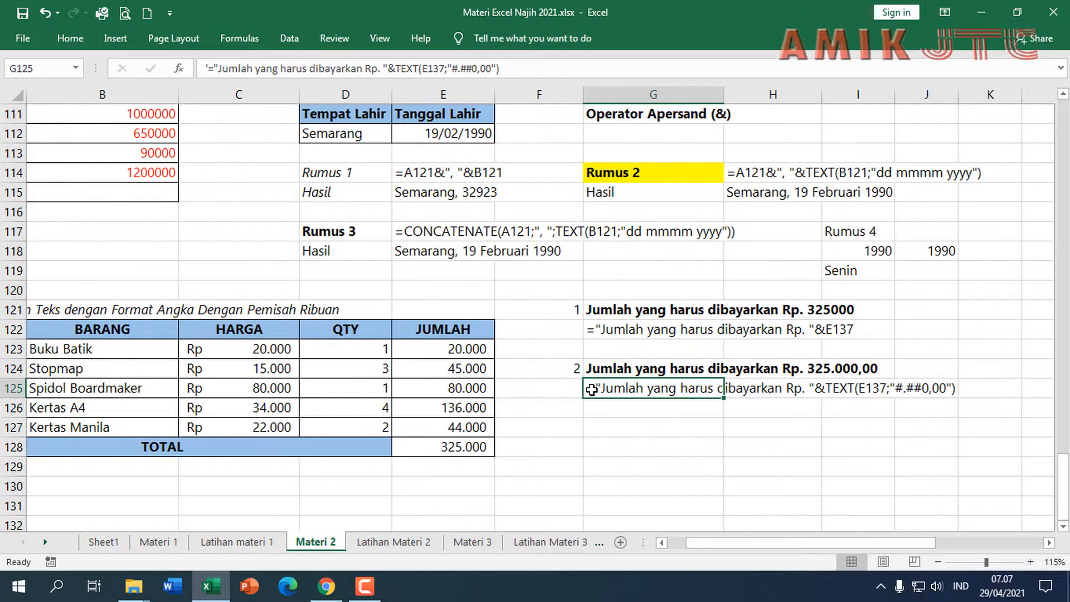
double_click(589, 389)
left_click_drag(862, 389, 891, 388)
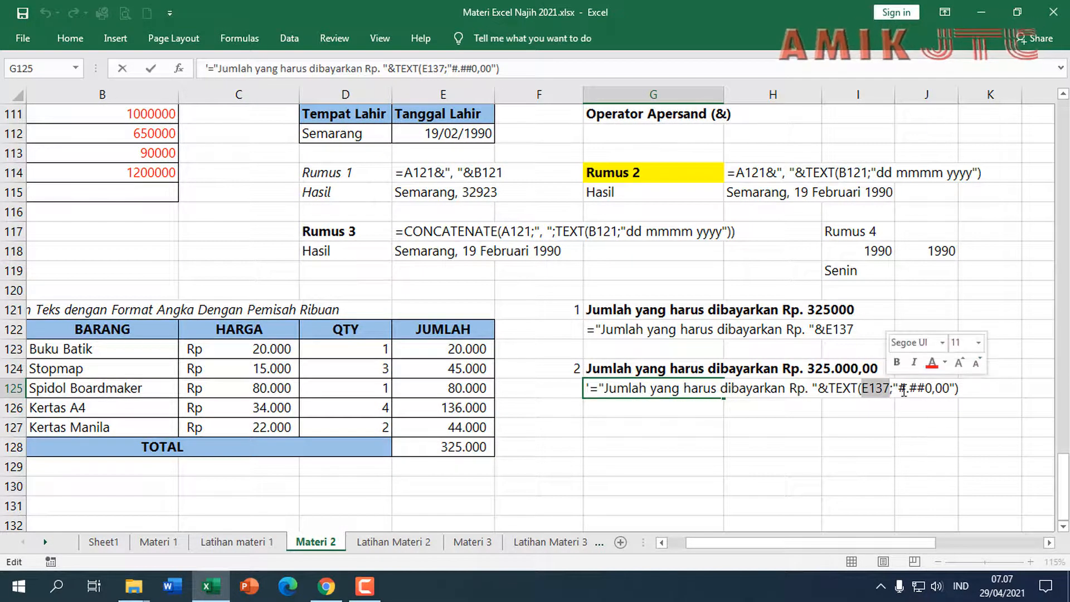
left_click(901, 388)
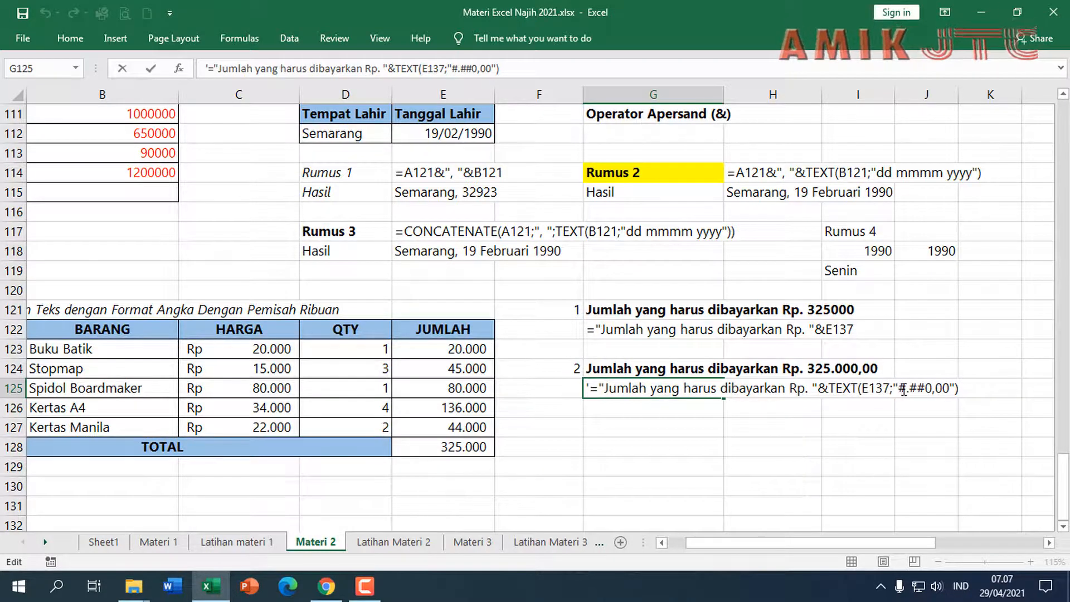
left_click_drag(902, 388, 926, 388)
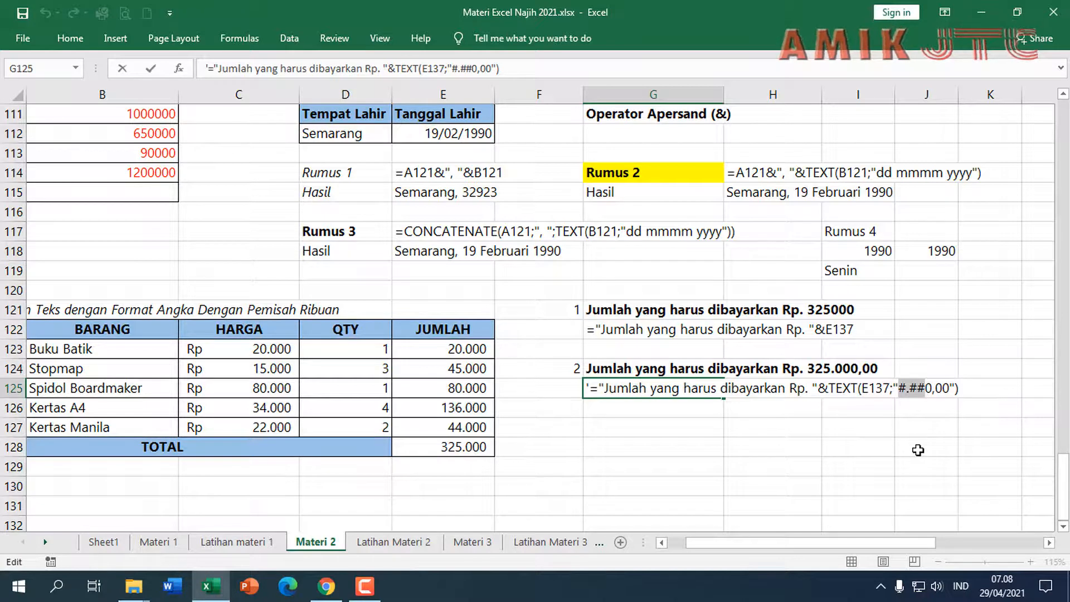
left_click(936, 389)
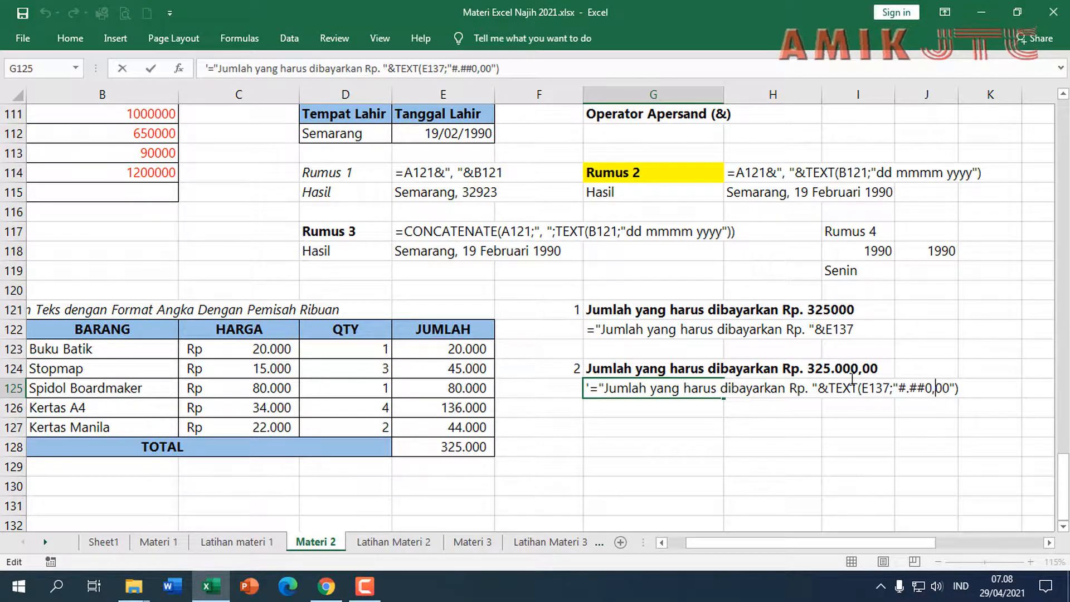
key("Return")
Step: Inspect the live formula in G124 that joins the payment text with the TOTAL cell formatted by TEXT
left_click(619, 371)
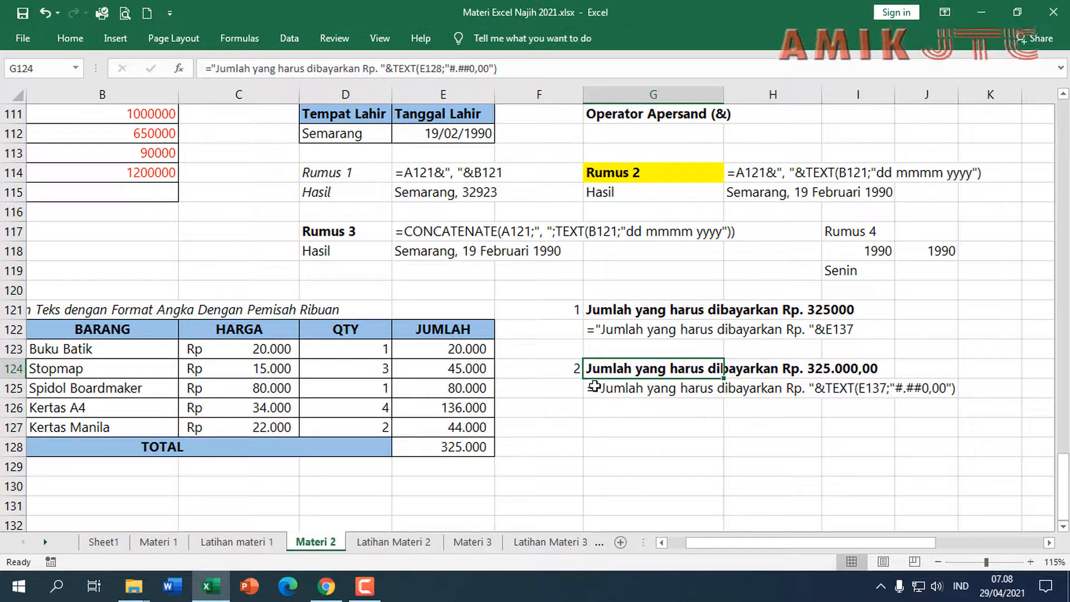
double_click(596, 369)
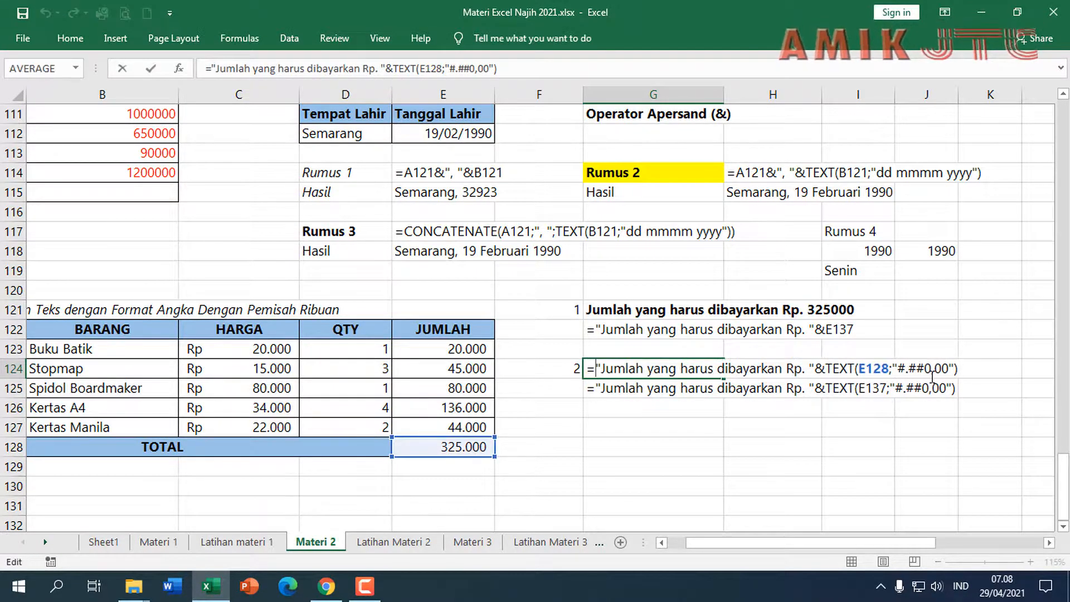
key("Return")
left_click(647, 369)
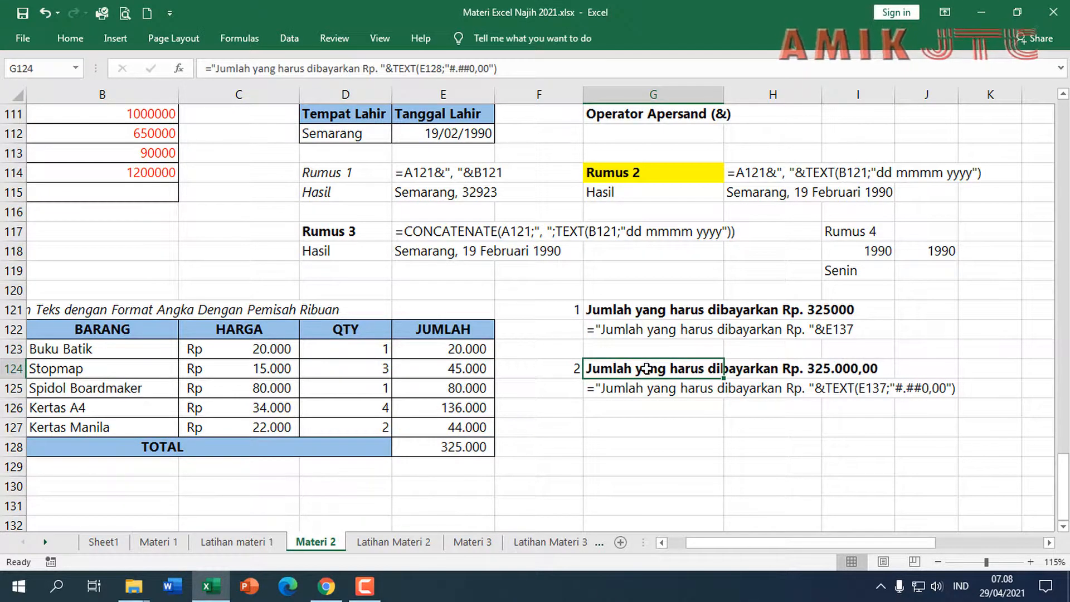
left_click_drag(779, 543, 765, 543)
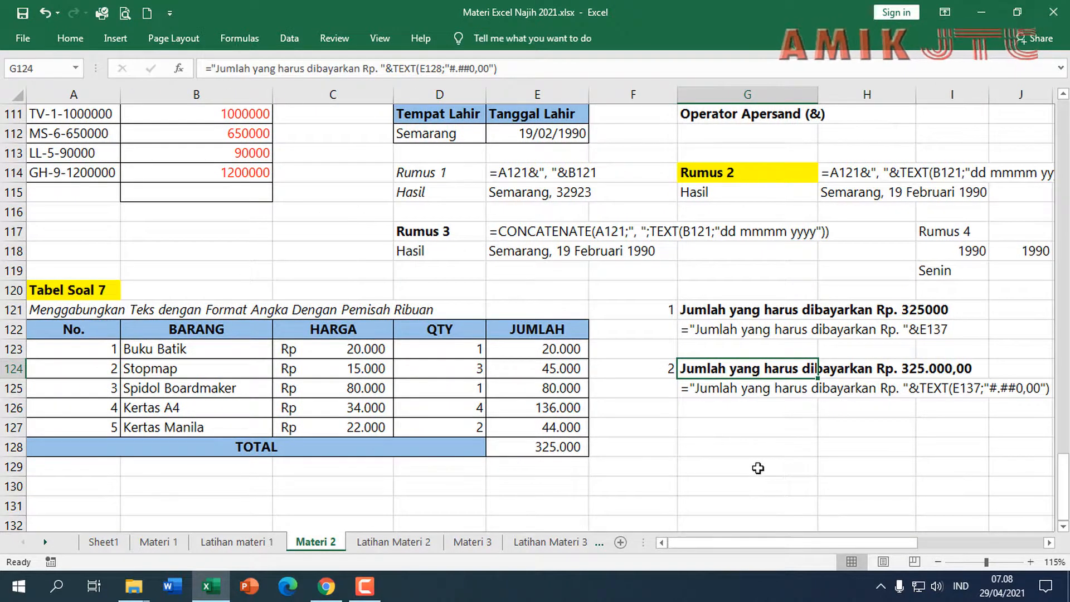